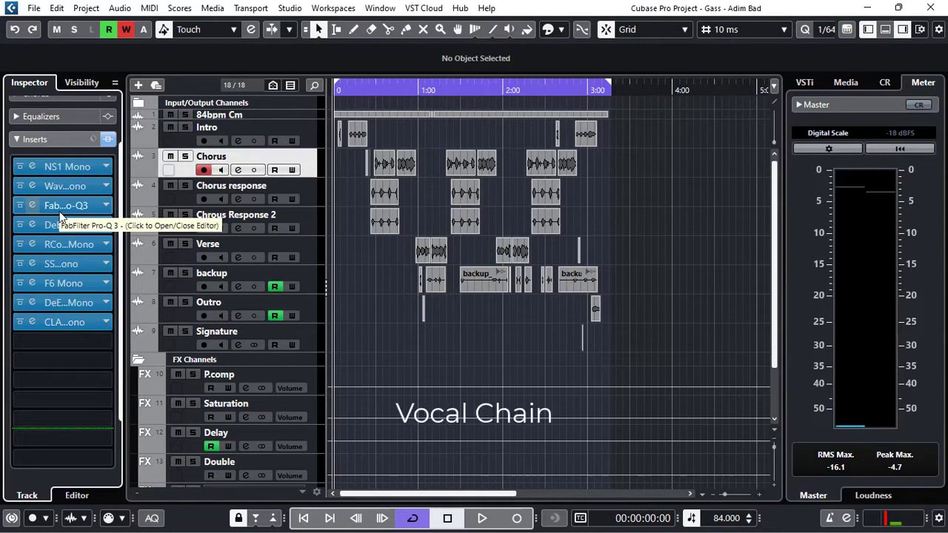
- Play the full mix from about 22 seconds, just before the first chorus, and stop before the chorus ends
left_click(57, 141)
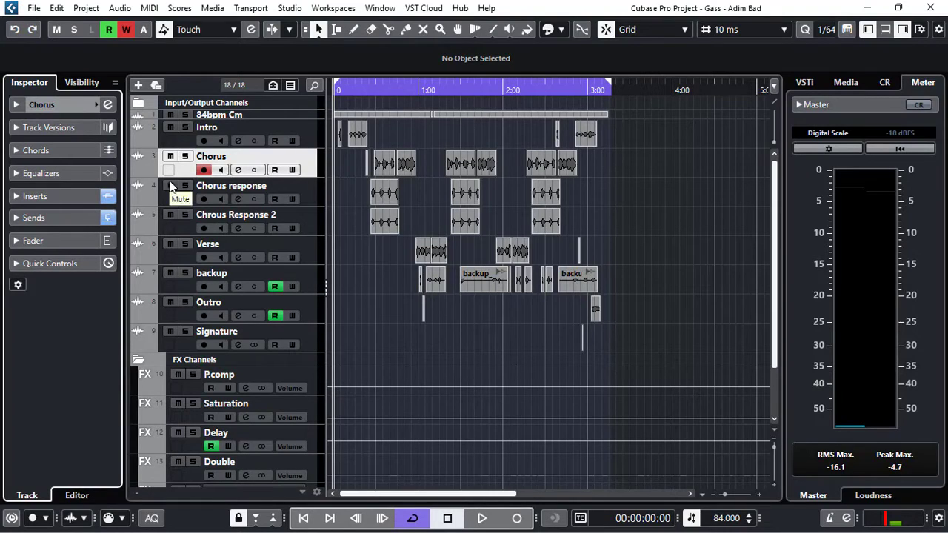
left_click(365, 88)
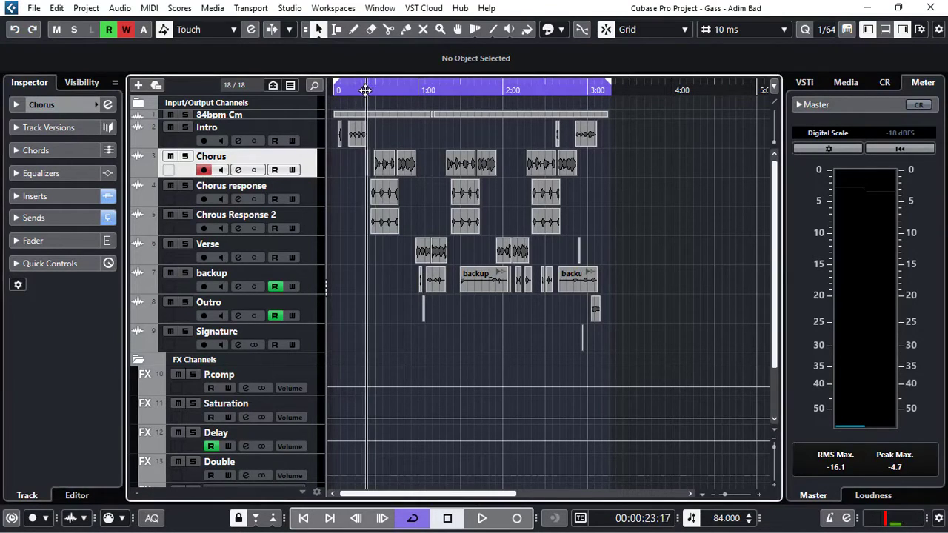
left_click(365, 89)
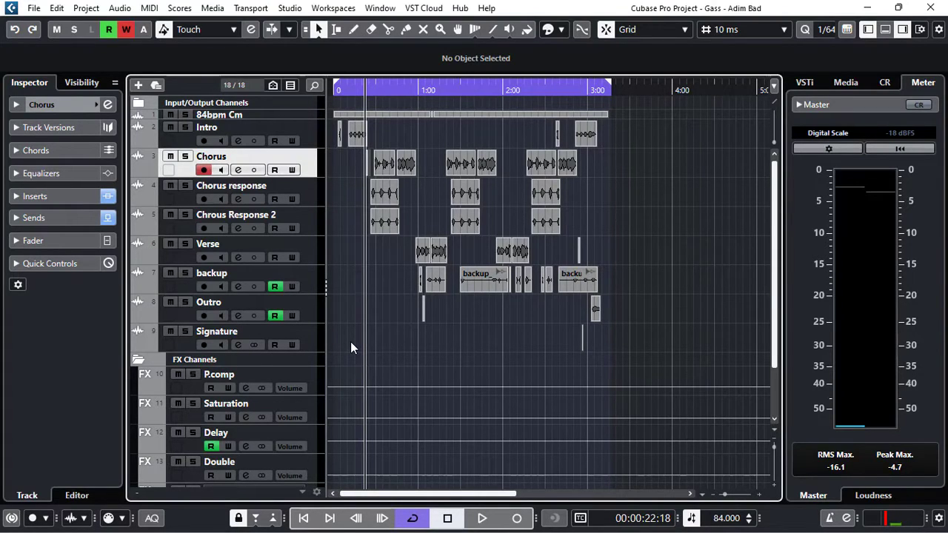
key("space")
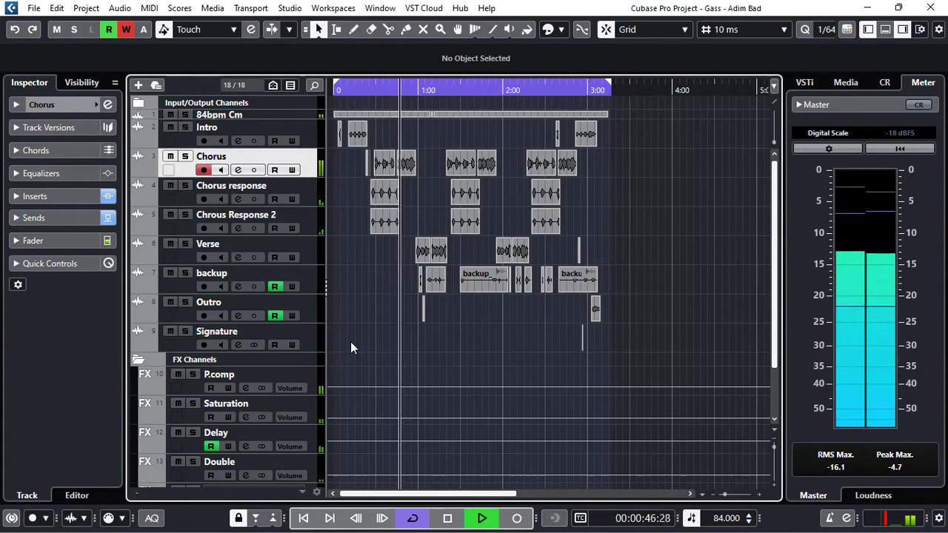
key("space")
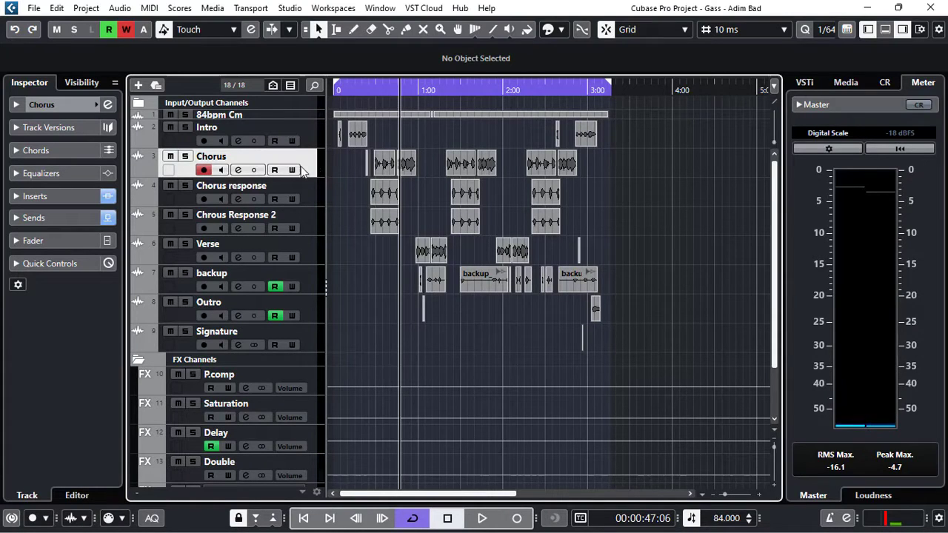
- Show the Chorus track's inserts and inspect the NS1 Mono noise suppressor's settings, closing its editor when finished
left_click(64, 195)
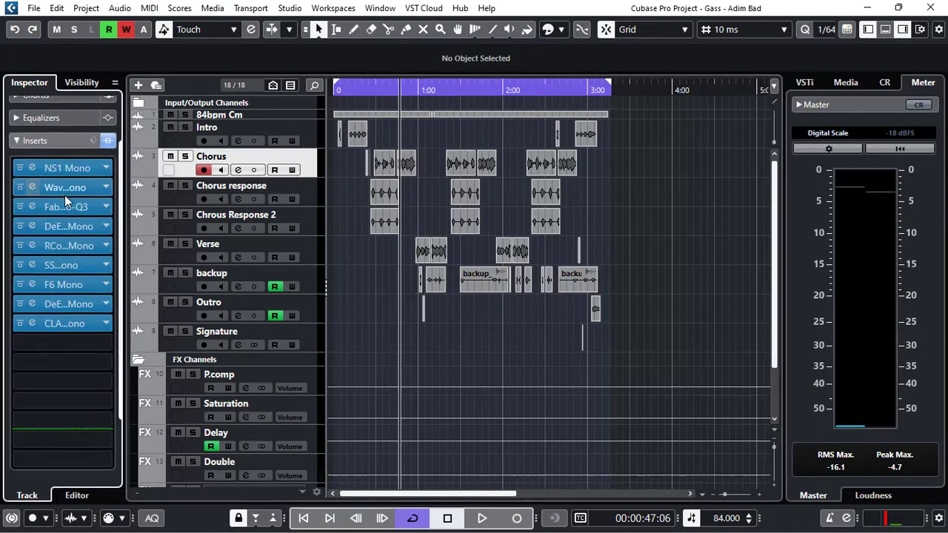
left_click(32, 166)
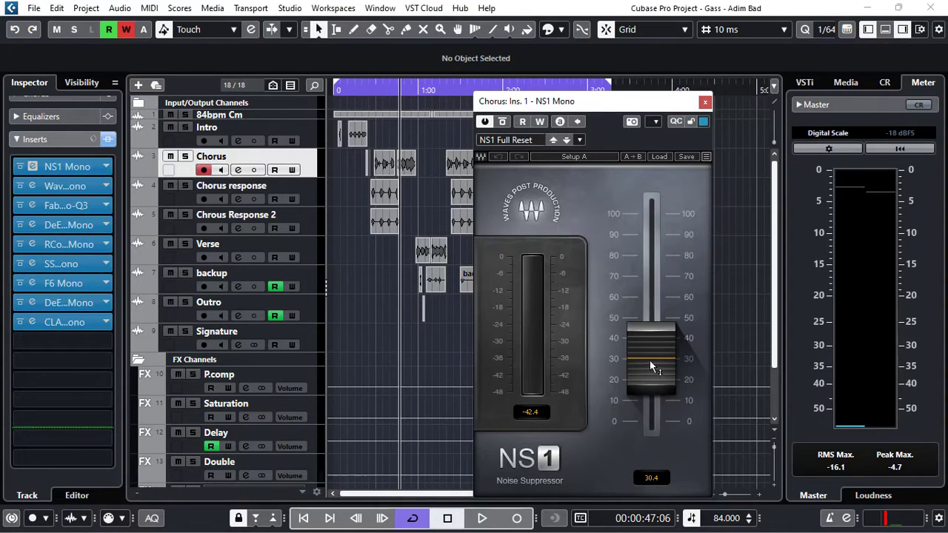
left_click(705, 104)
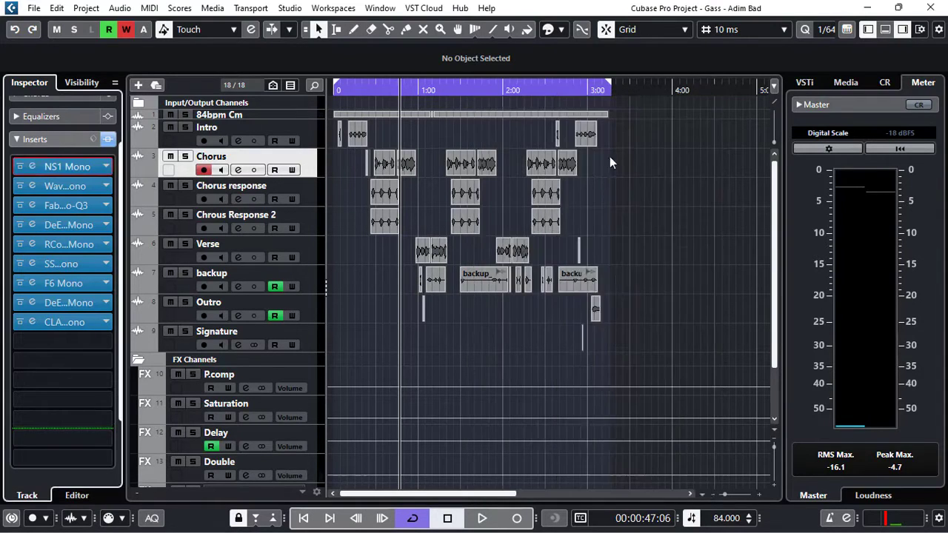
- Inspect the Chorus track's Waves Tune Real-Time insert and audition the first chorus with its editor open, closing the editor when finished
left_click(31, 187)
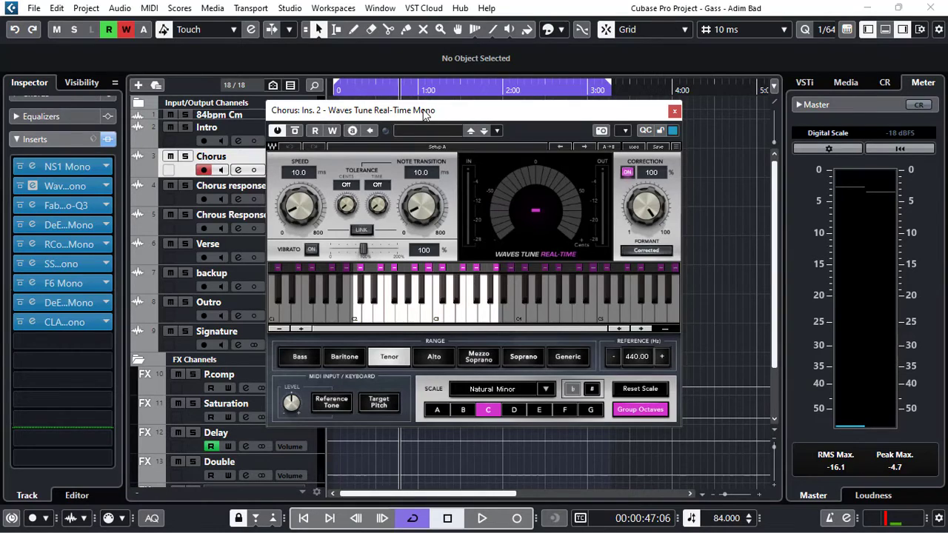
left_click_drag(425, 112, 529, 204)
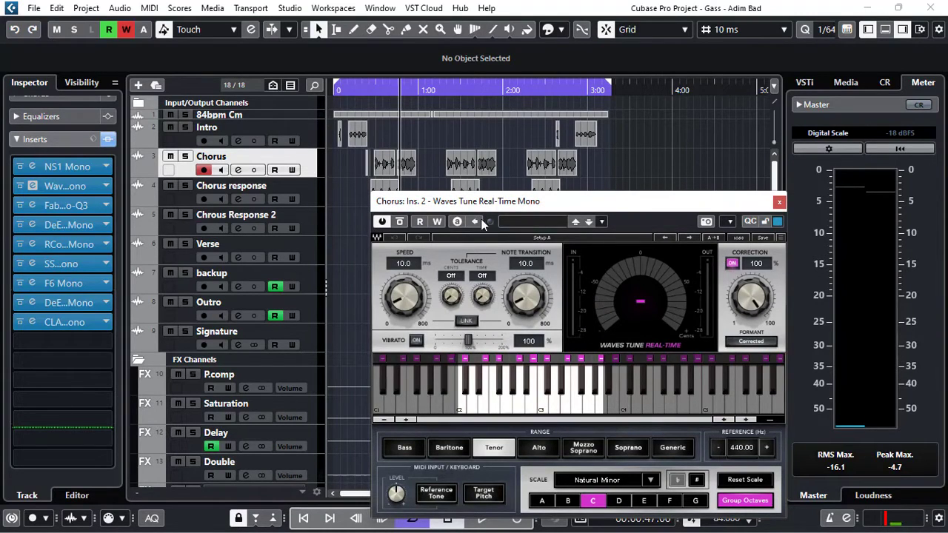
left_click_drag(491, 207, 425, 153)
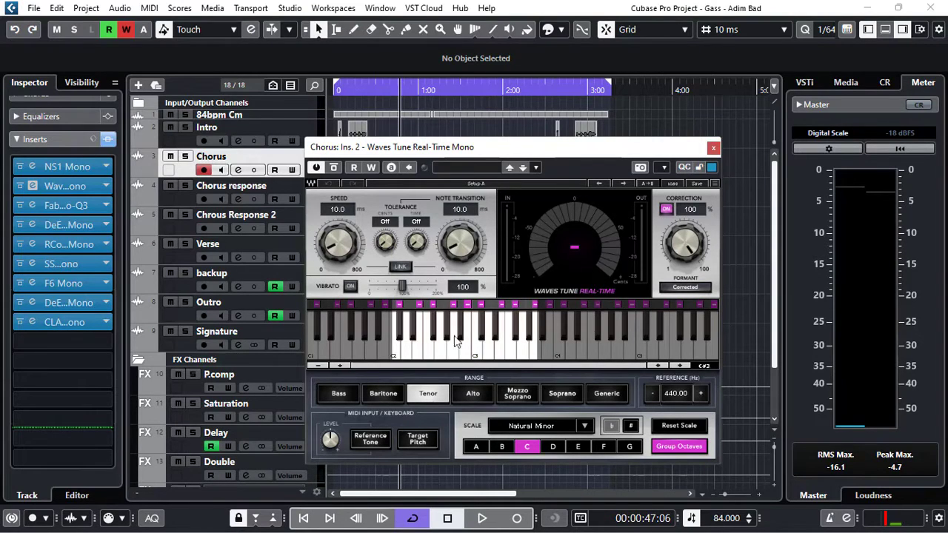
left_click_drag(432, 146, 451, 228)
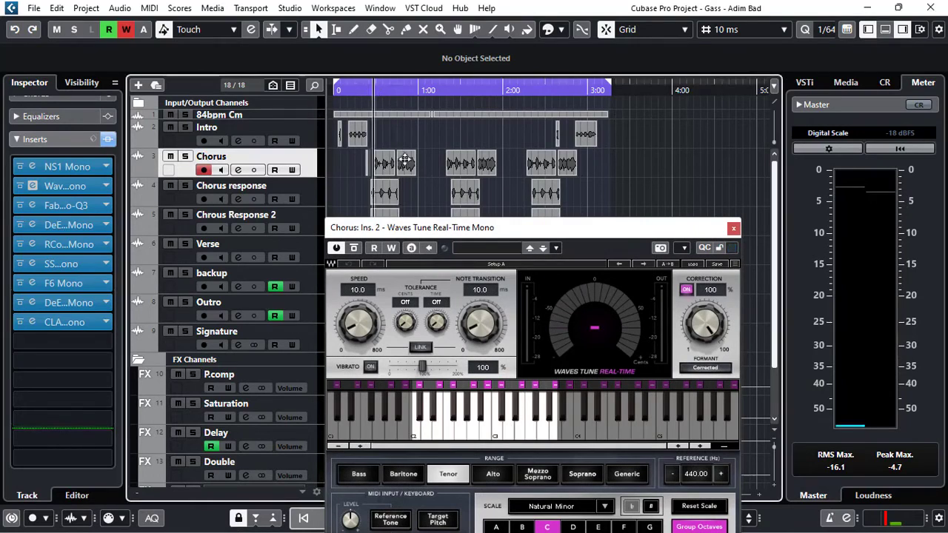
left_click(374, 92)
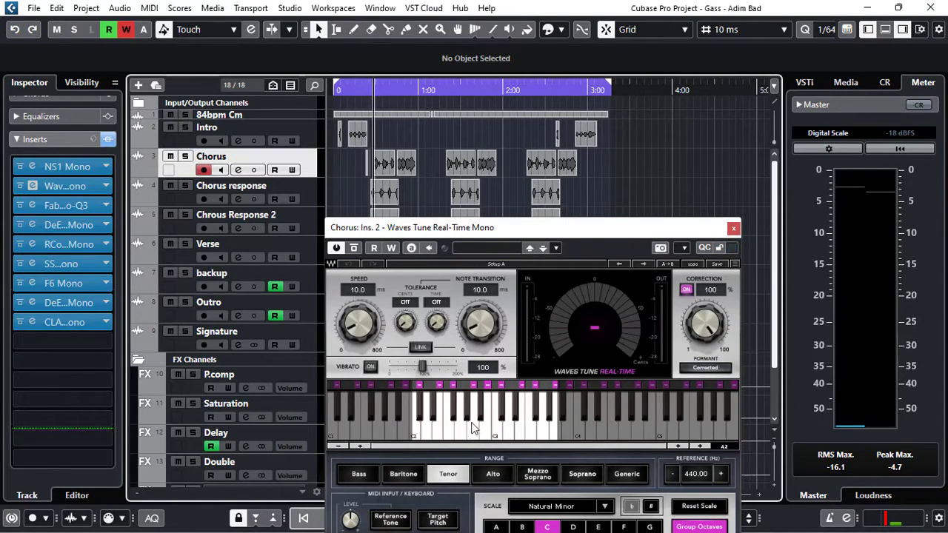
key("space")
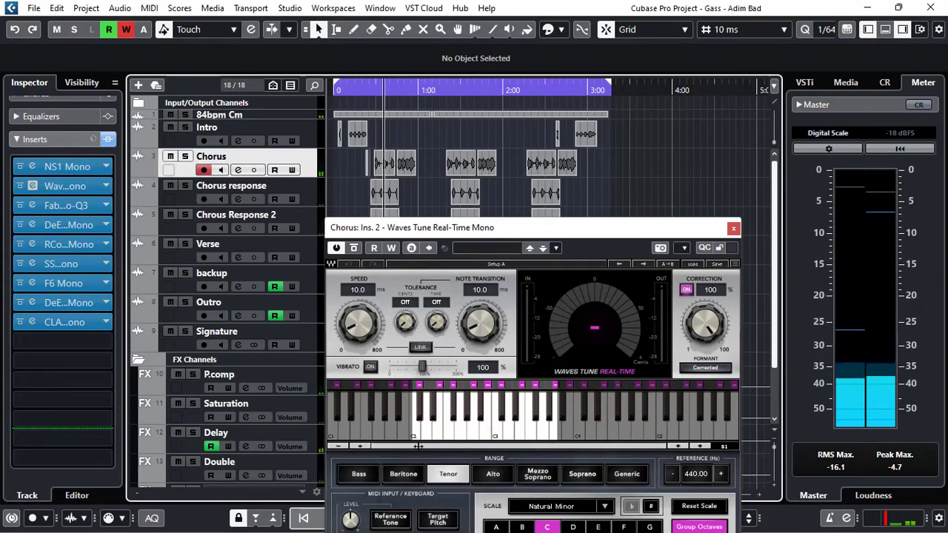
left_click_drag(460, 230, 468, 184)
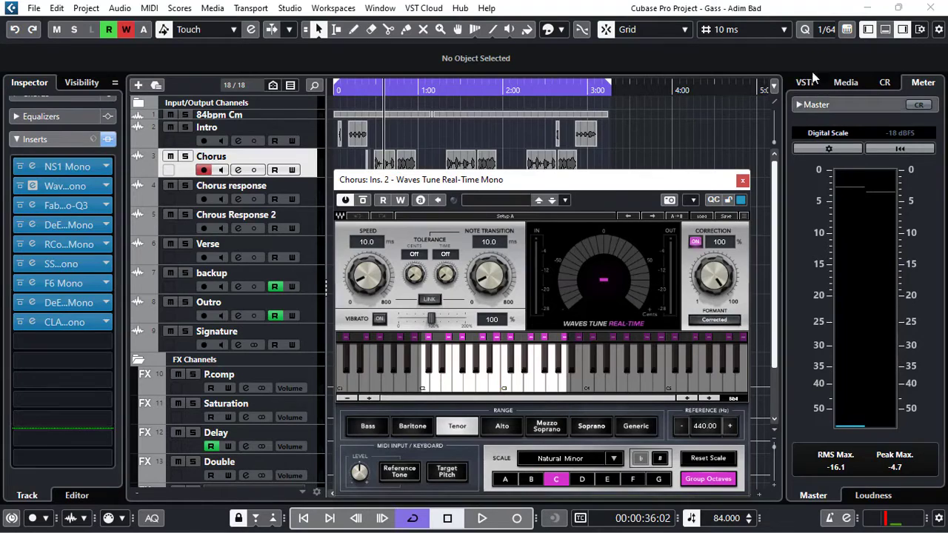
left_click(743, 182)
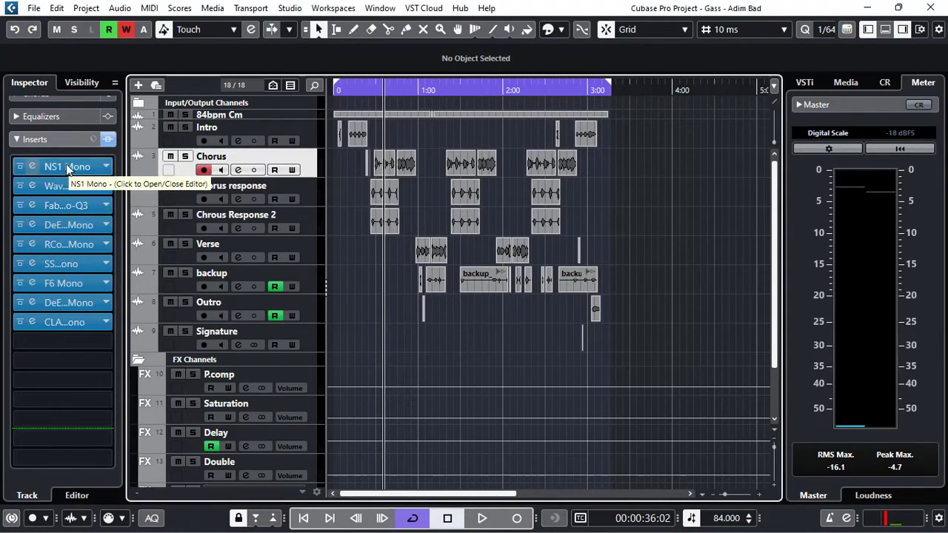
- Open the Chorus track's FabFilter Pro-Q 3 and compare the first chorus with the EQ active and bypassed during playback
left_click(34, 203)
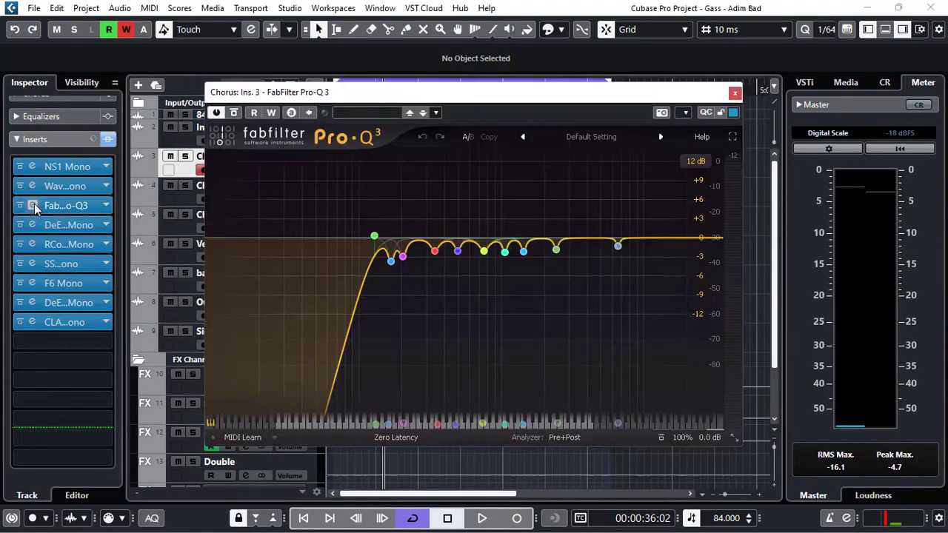
mouse_move(390, 258)
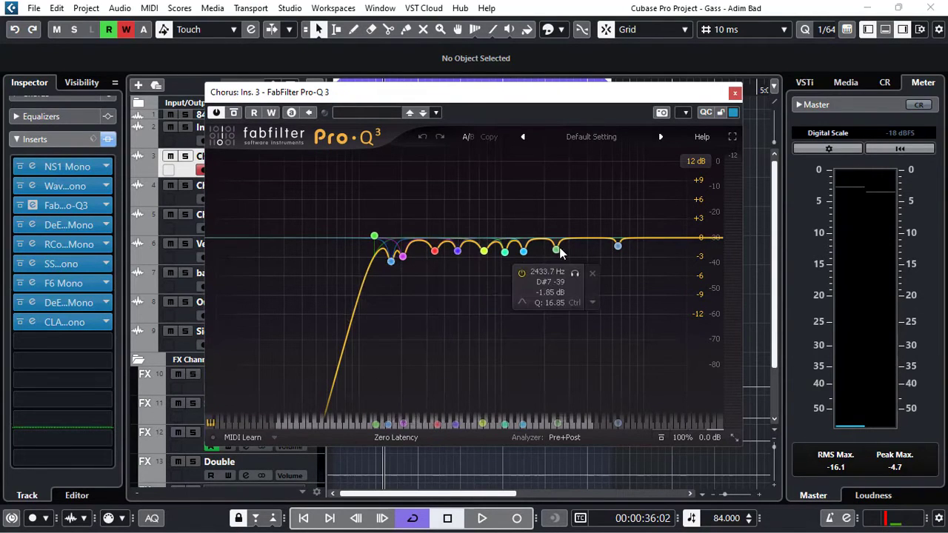
left_click_drag(406, 97, 468, 238)
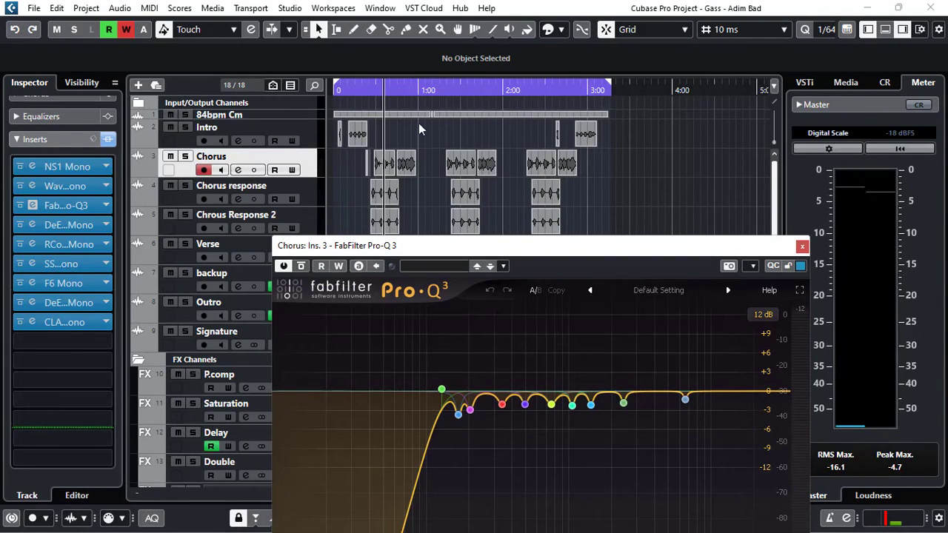
left_click(371, 88)
left_click(374, 88)
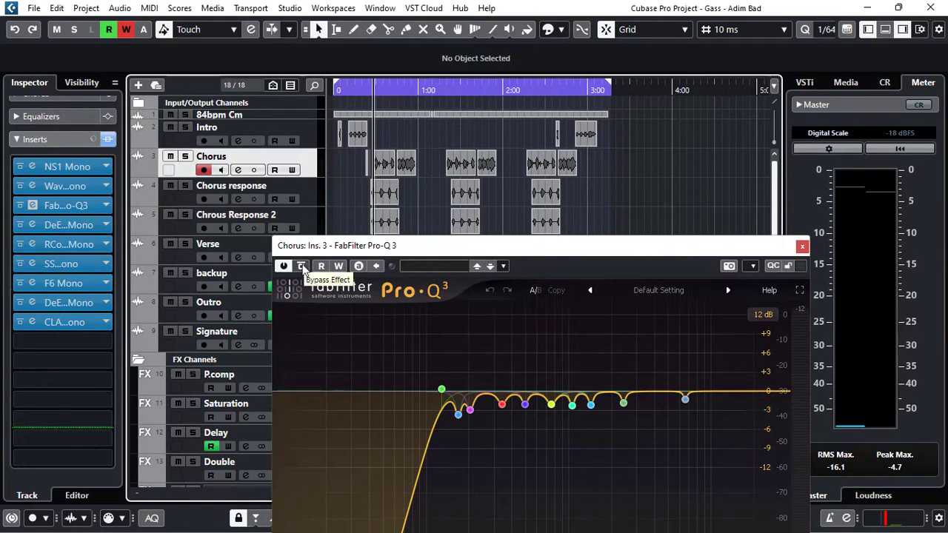
key("space")
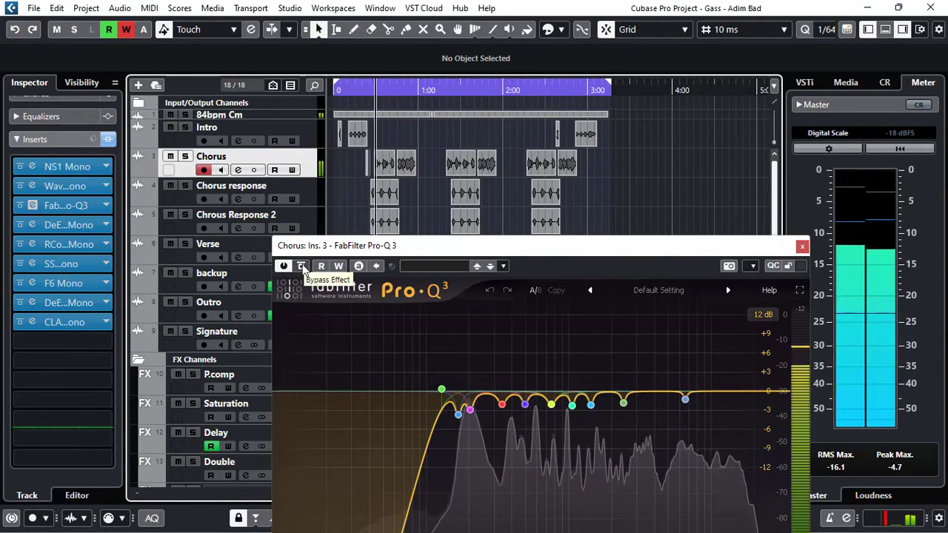
left_click(302, 266)
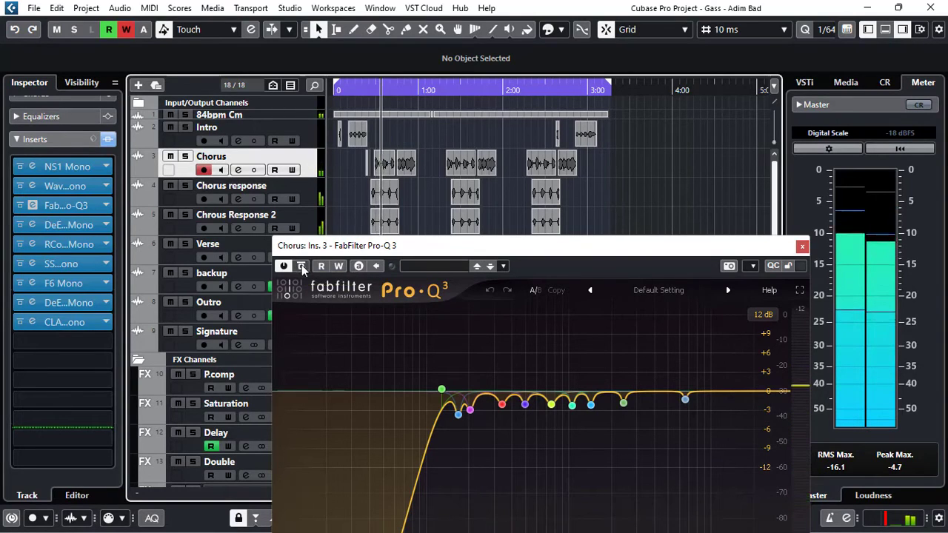
left_click(301, 266)
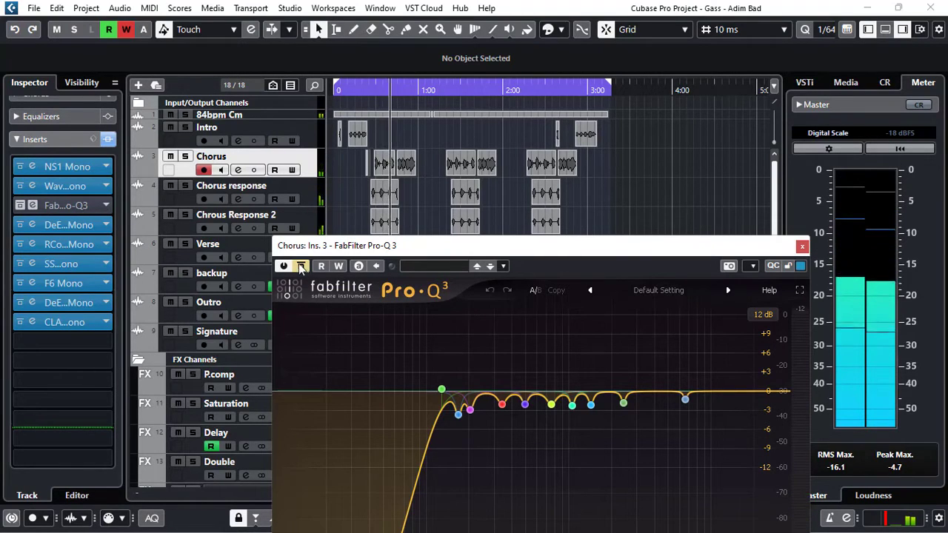
- Solo the Chorus track and replay the first chorus, switching Pro-Q 3 from bypassed to active before closing its editor
left_click(185, 156)
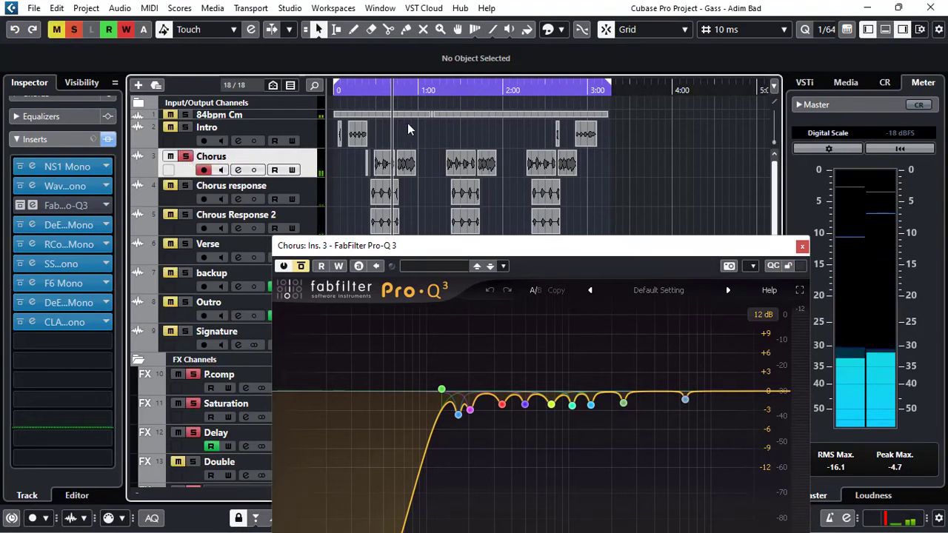
left_click(373, 89)
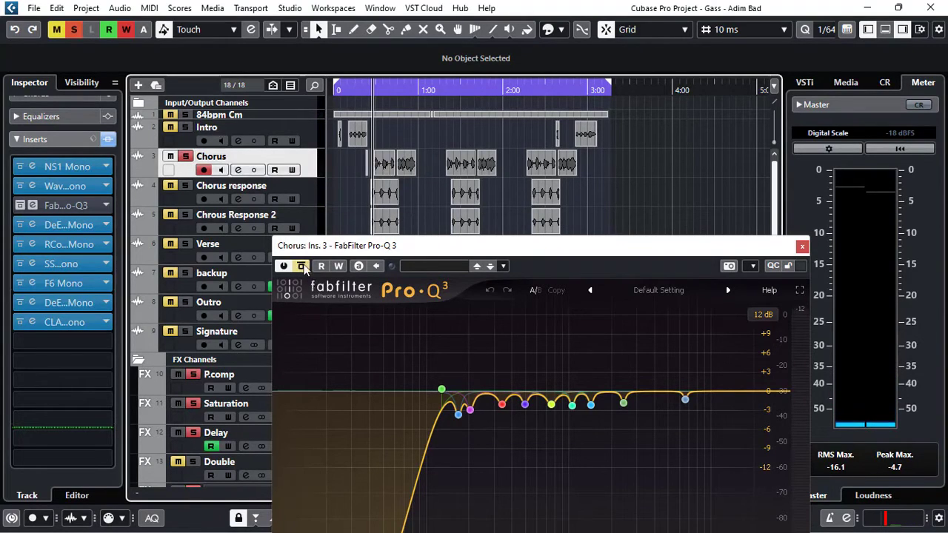
key("space")
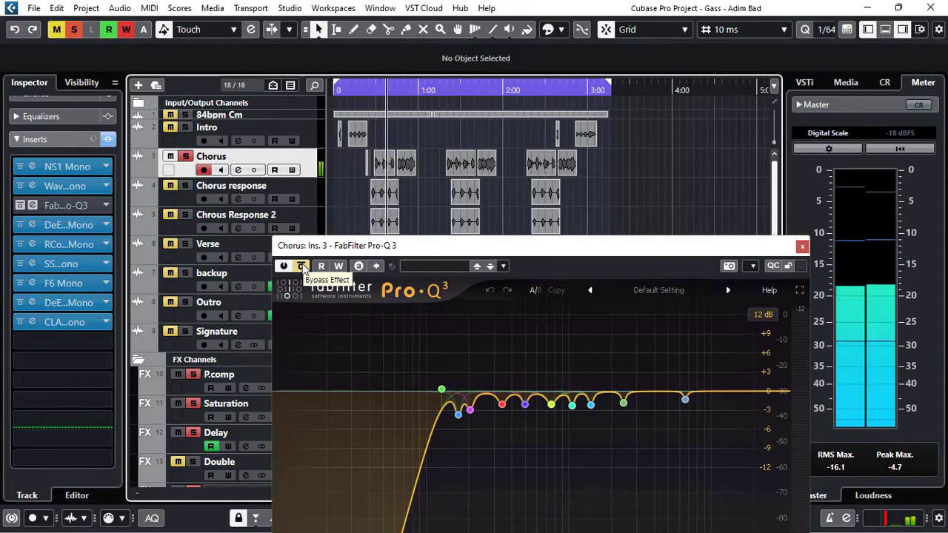
left_click(301, 265)
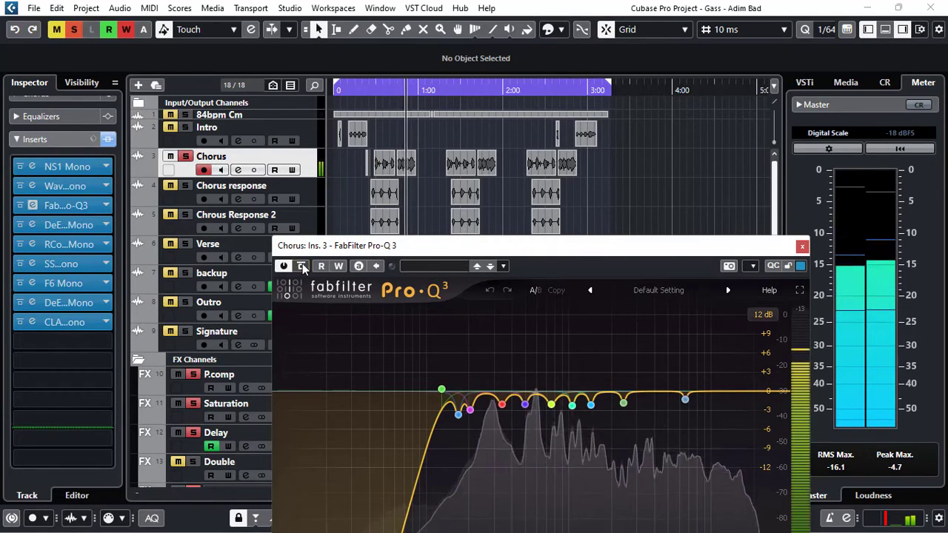
key("space")
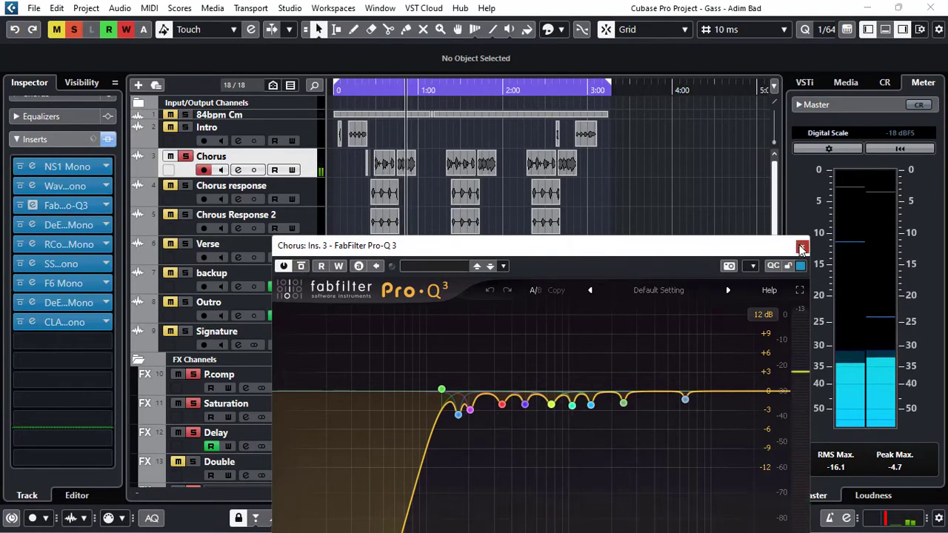
left_click(801, 248)
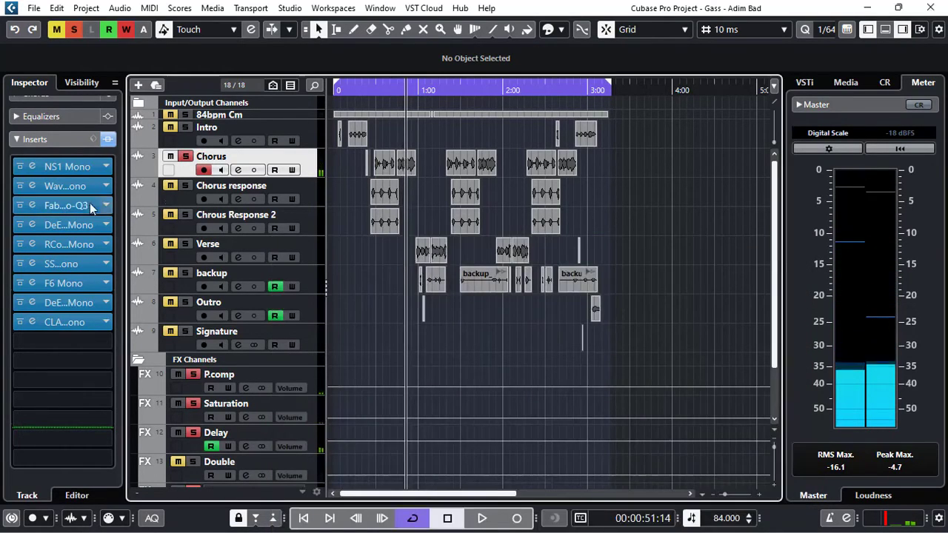
- Bypass all Chorus inserts after FabFilter Pro-Q 3, from the first DeEsser through the CLA plug-in in the last slot
left_click(20, 302)
left_click(20, 283)
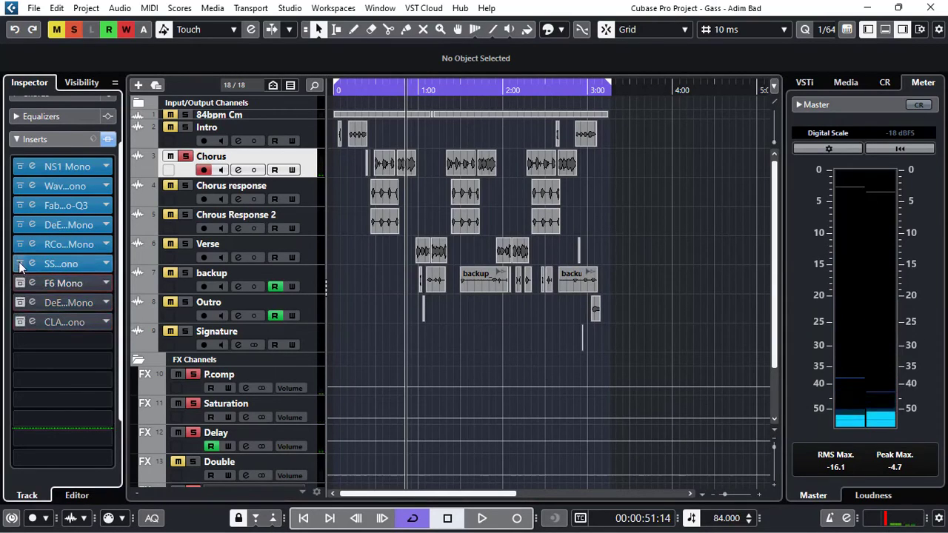
left_click(20, 264)
left_click(20, 245)
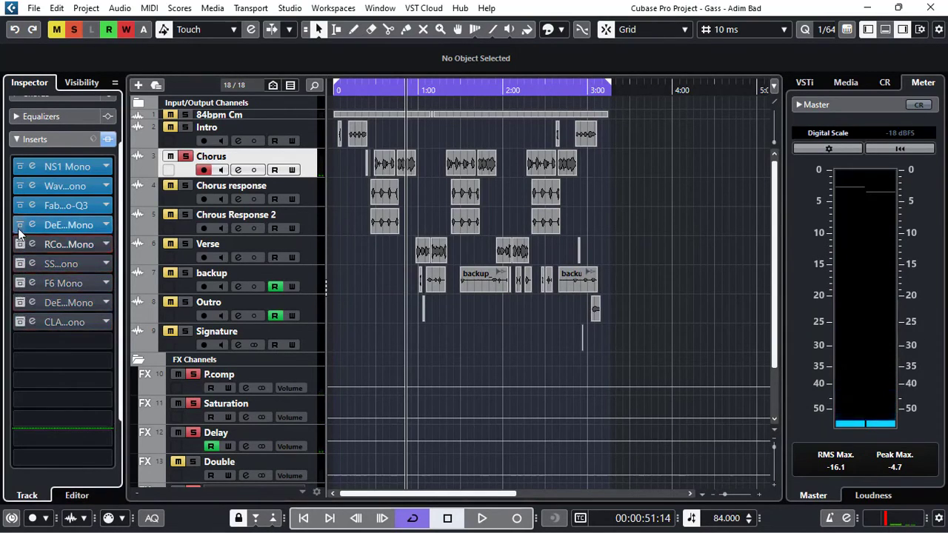
left_click(20, 225)
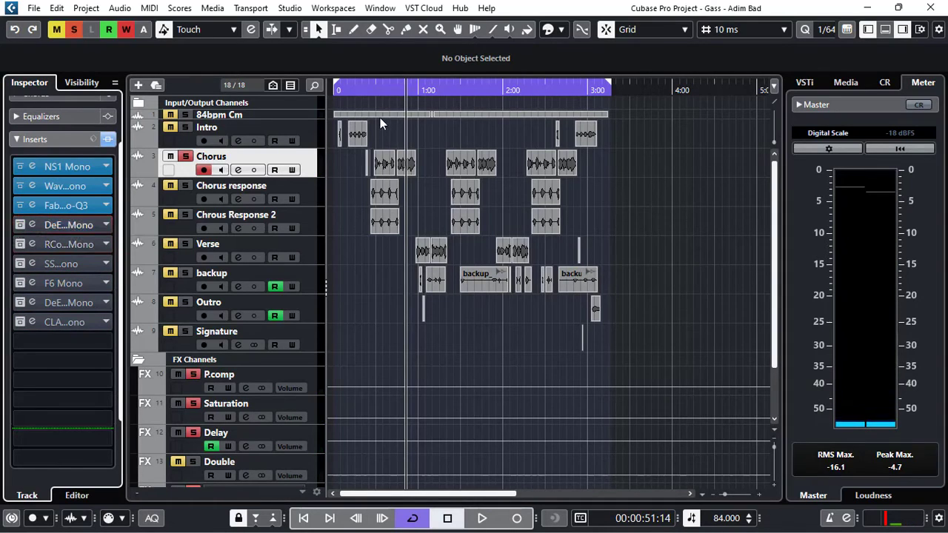
- Open FabFilter Pro-Q 3 on the Chorus track and play the first chorus from its start with the EQ active
left_click(374, 91)
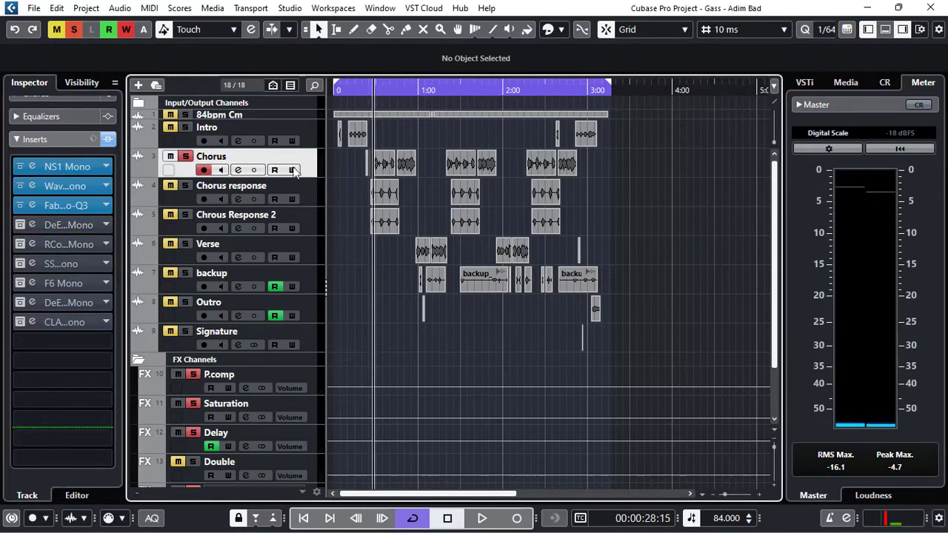
left_click(34, 205)
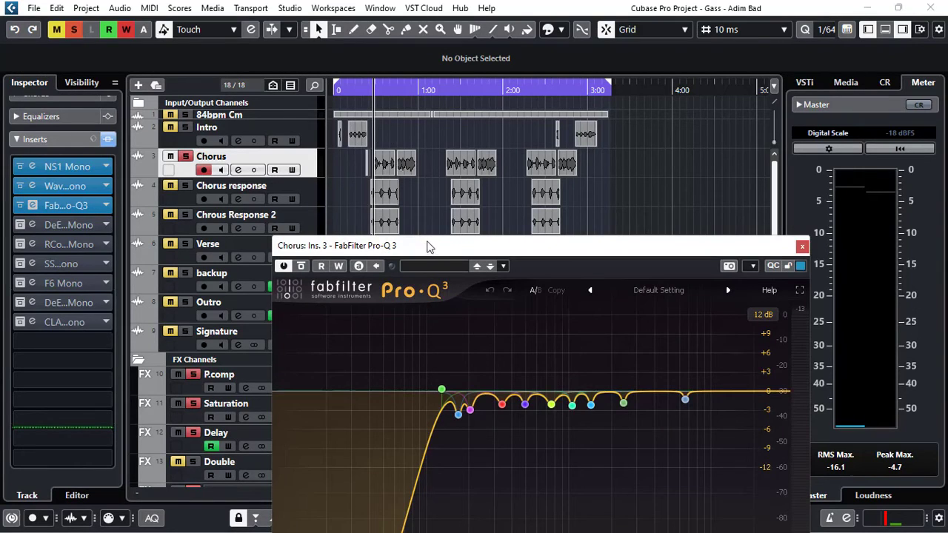
left_click_drag(427, 247, 437, 218)
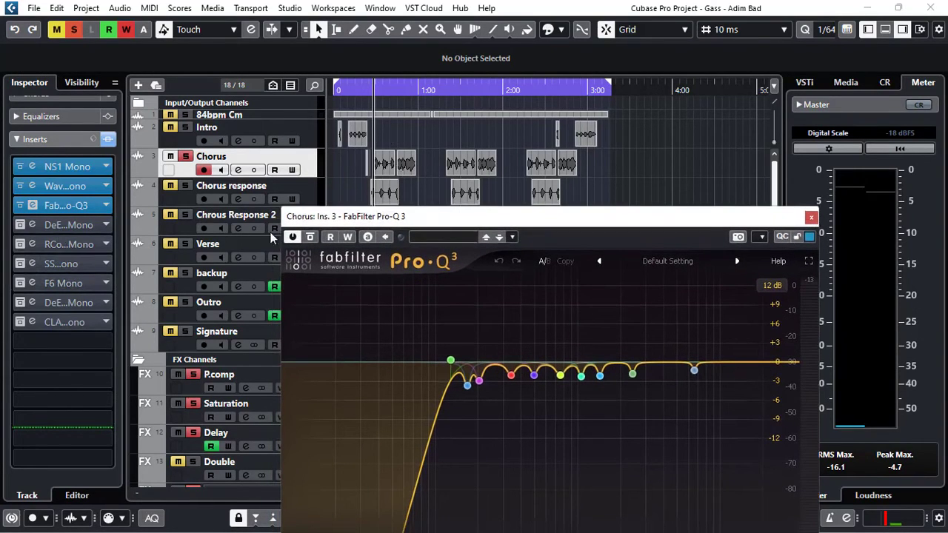
left_click(374, 90)
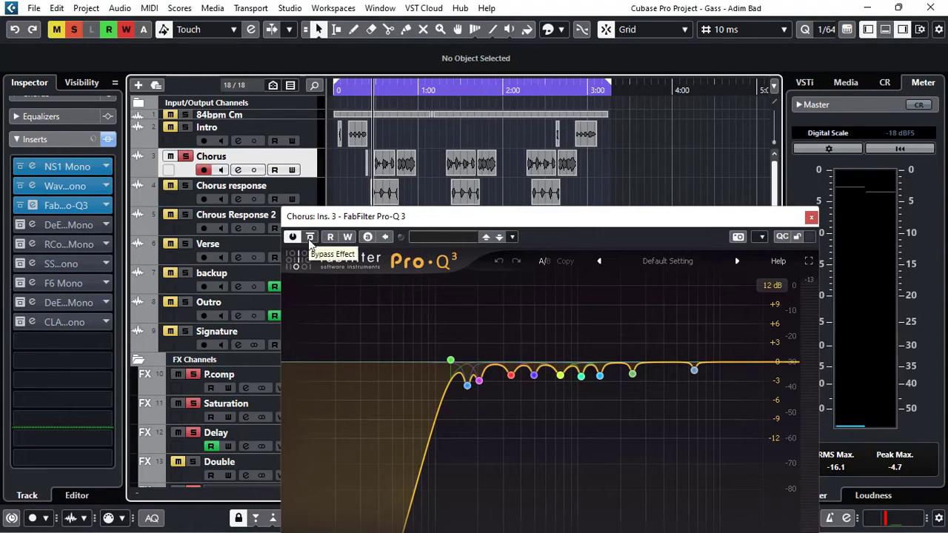
key("space")
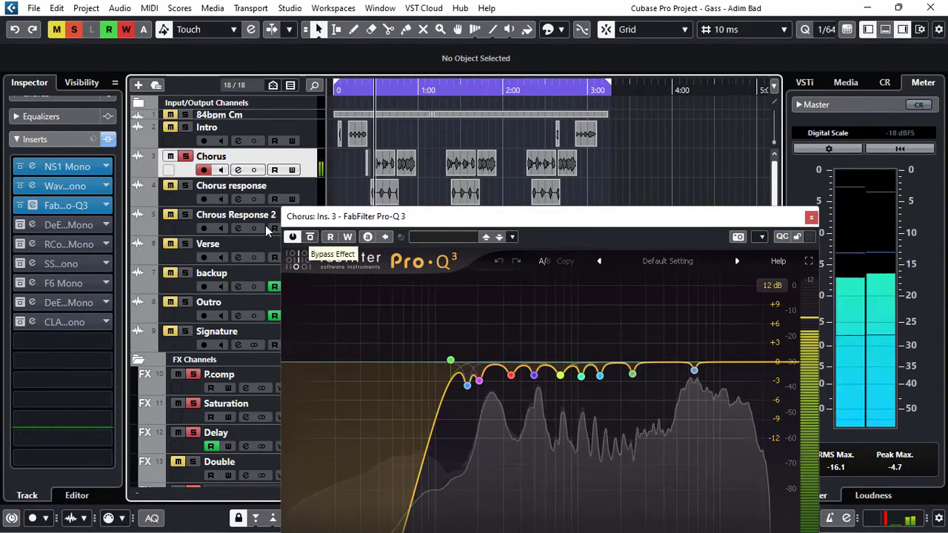
left_click(71, 141)
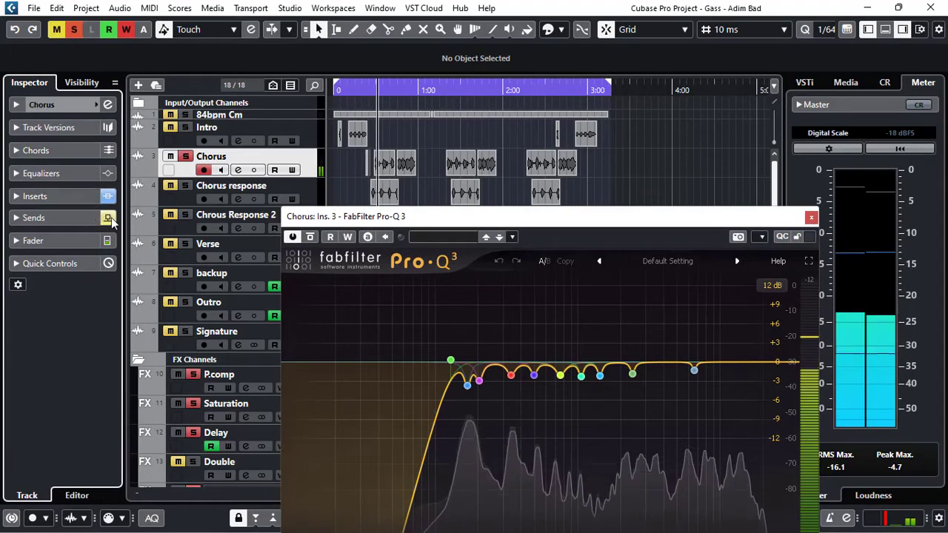
left_click(61, 197)
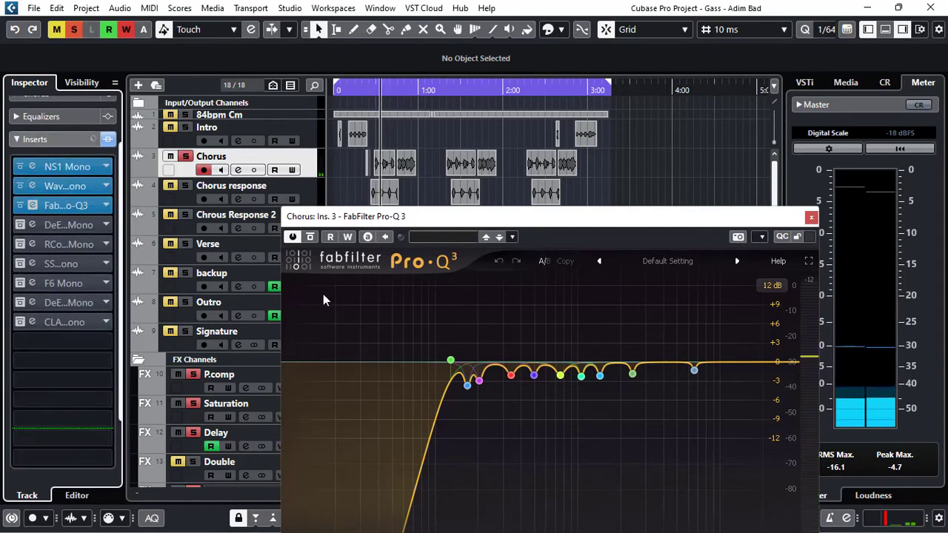
- Compare the chorus vocal with Pro-Q 3 bypassed and active, stop playback, inspect the EQ bands and close the editor
left_click(311, 238)
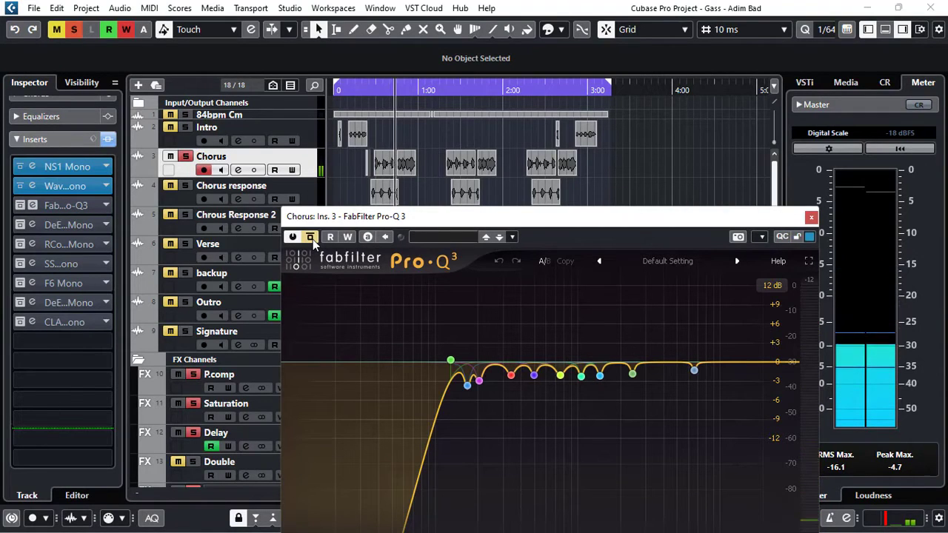
left_click(310, 237)
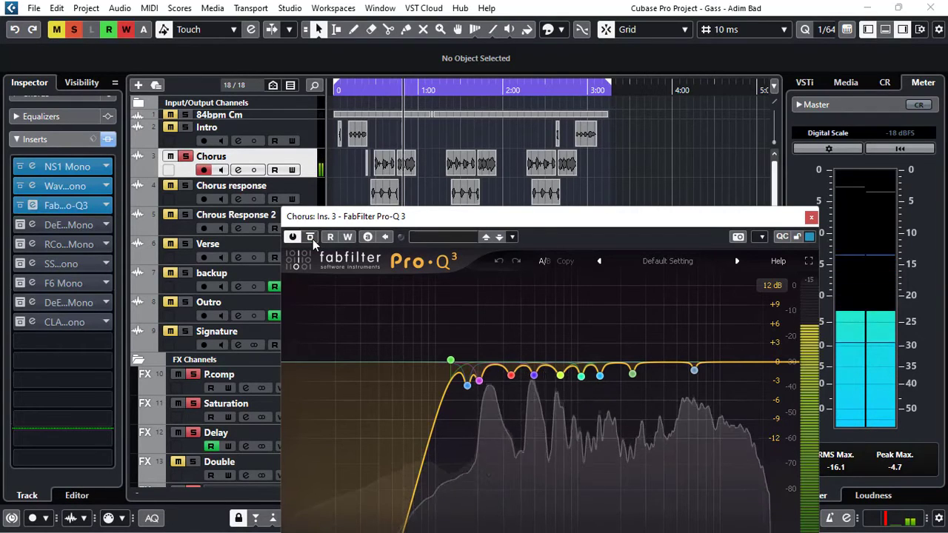
key("space")
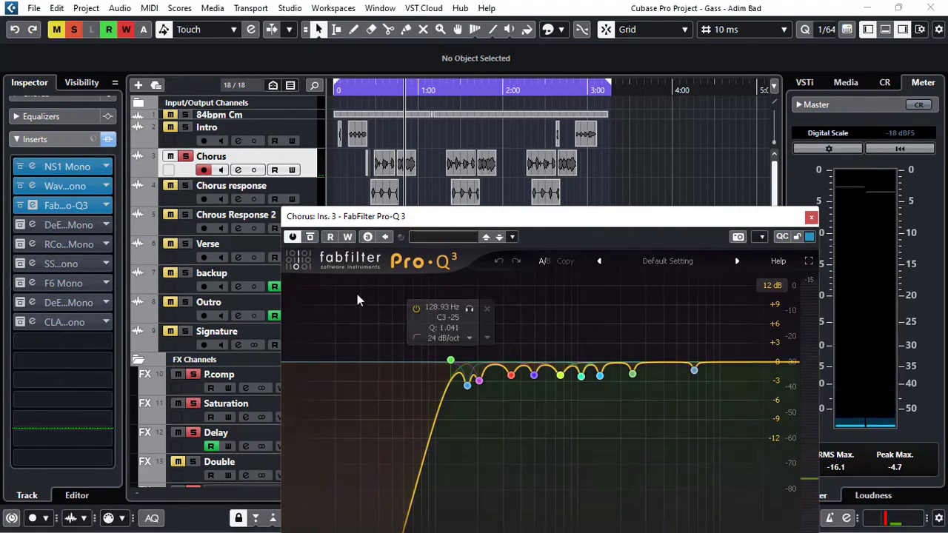
left_click_drag(361, 222, 346, 174)
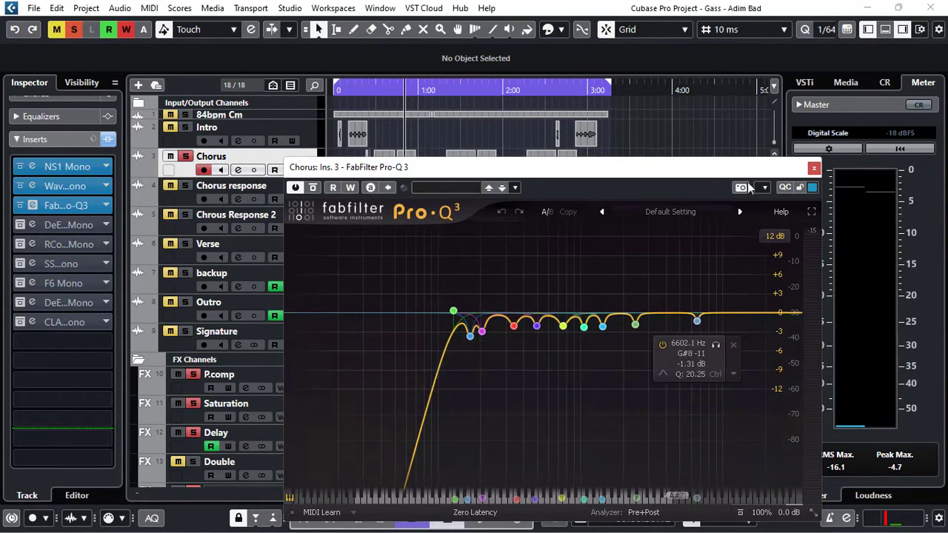
left_click(813, 170)
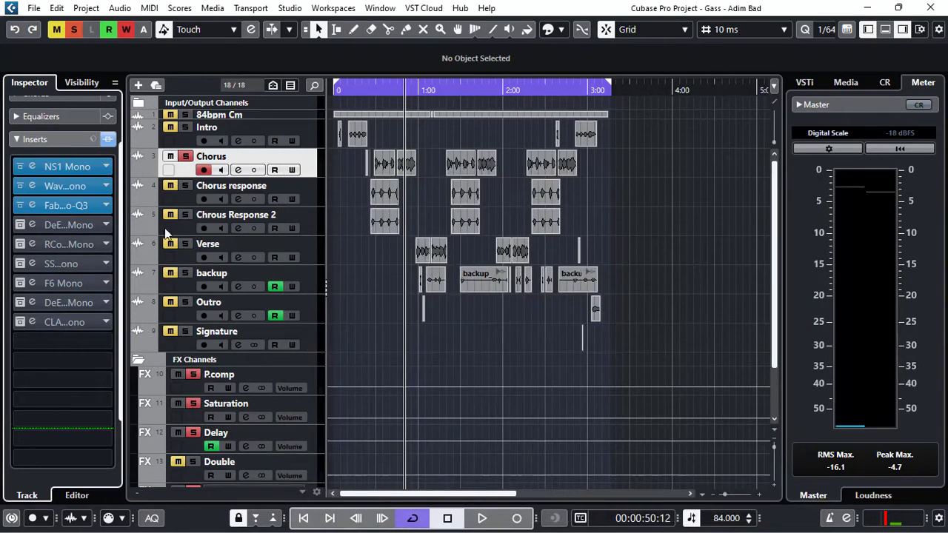
- Reactivate the first DeEsser on the Chorus track and inspect its Male Shh preset in the editor, keeping the chorus clips uncovered
left_click(21, 228)
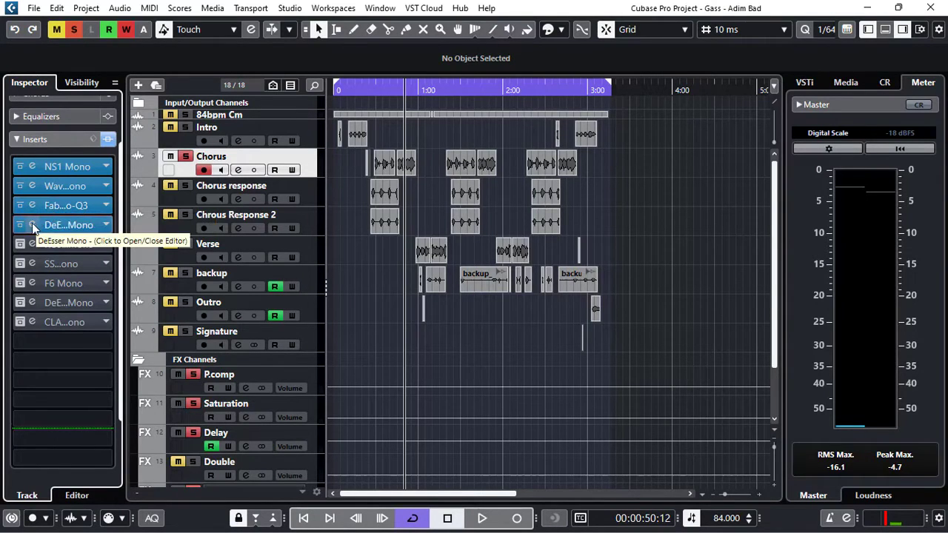
left_click(32, 224)
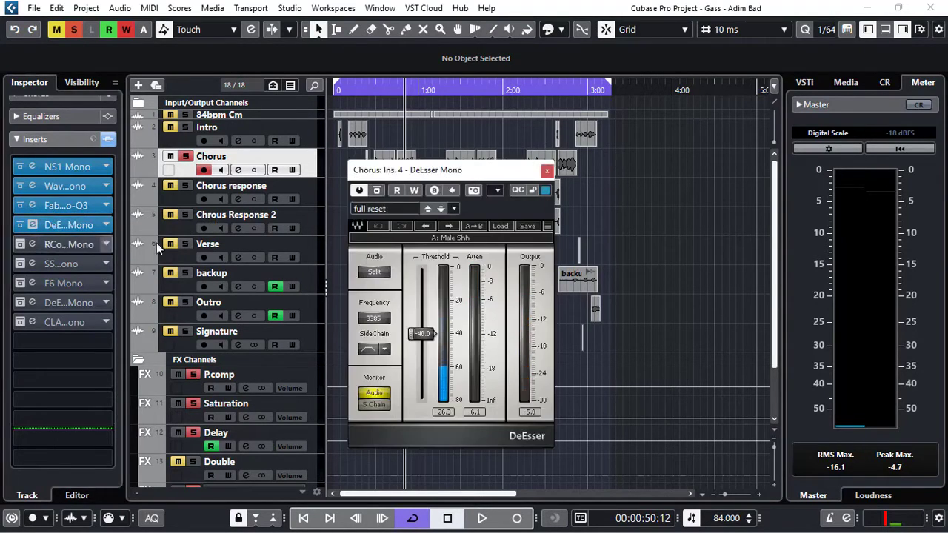
left_click_drag(427, 171, 440, 128)
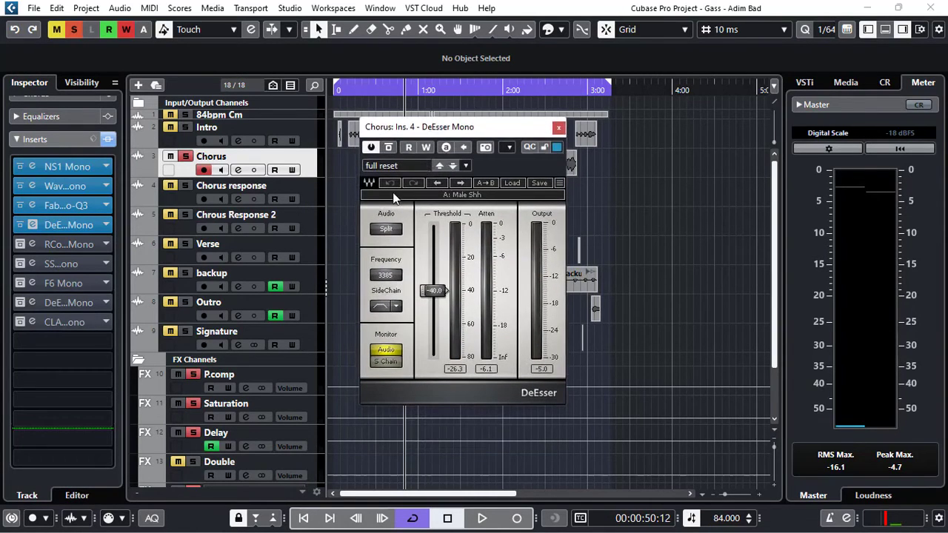
left_click(462, 195)
left_click(463, 195)
left_click_drag(468, 134, 484, 257)
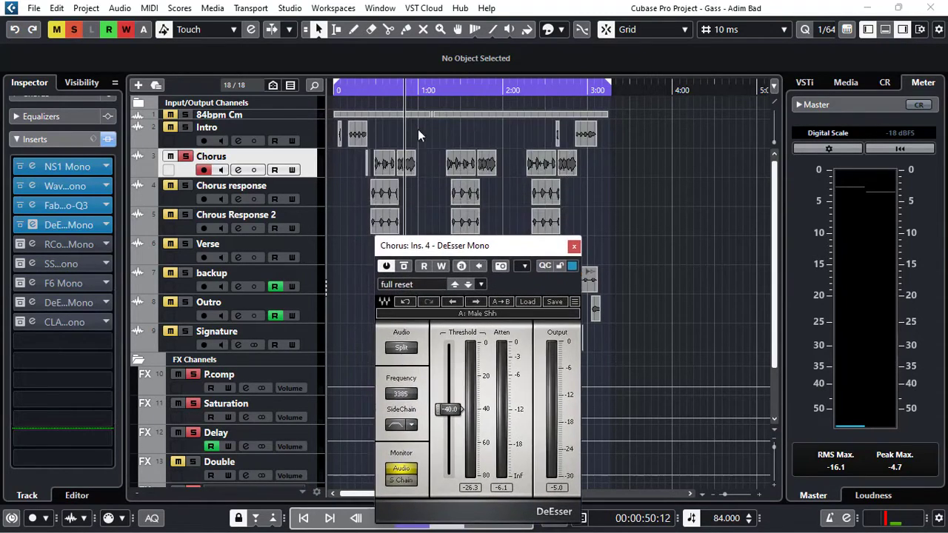
- Play the second part of the first chorus from about 0:46, comparing the vocal with the DeEsser bypassed and active
double_click(396, 97)
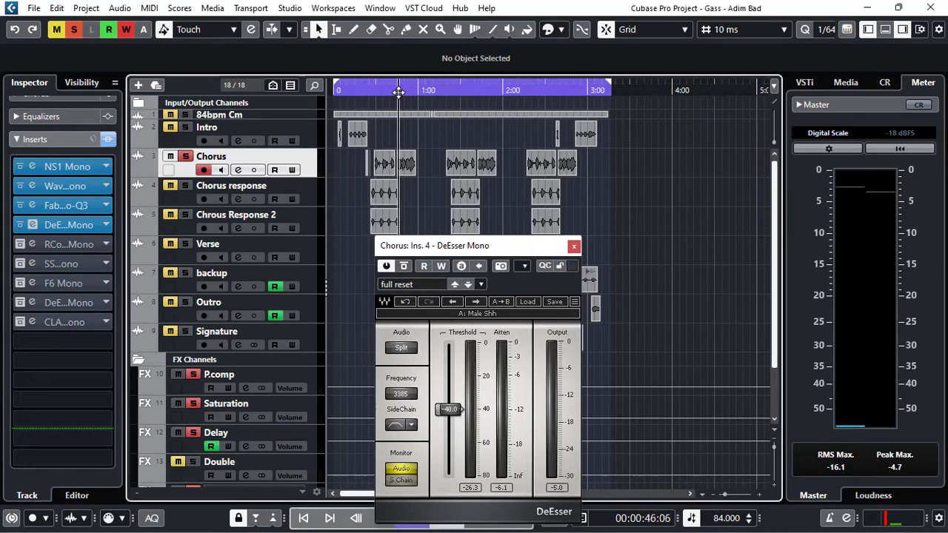
left_click(404, 266)
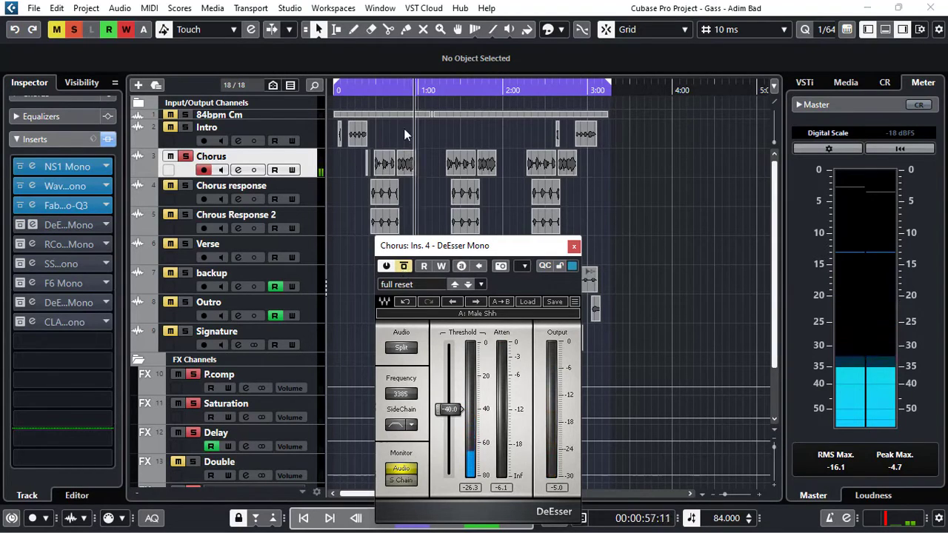
left_click(399, 92)
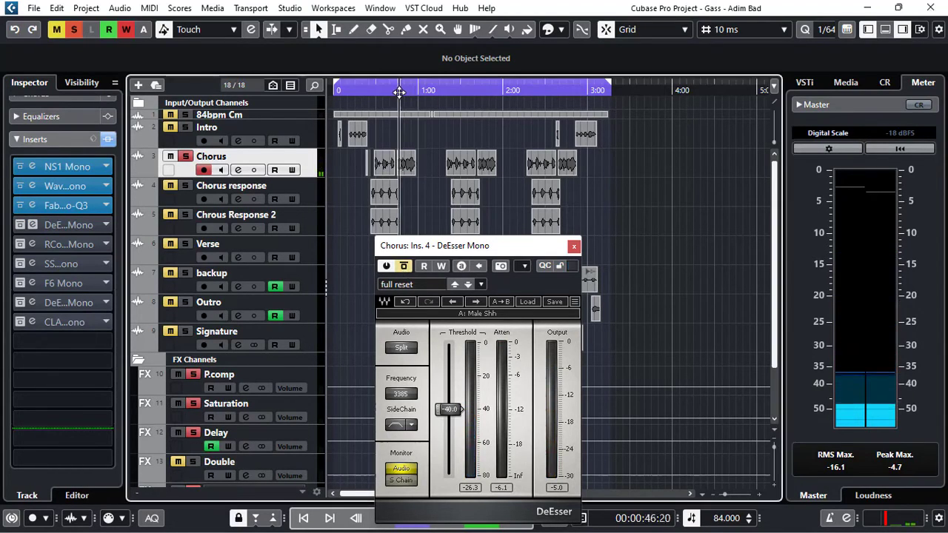
left_click(403, 267)
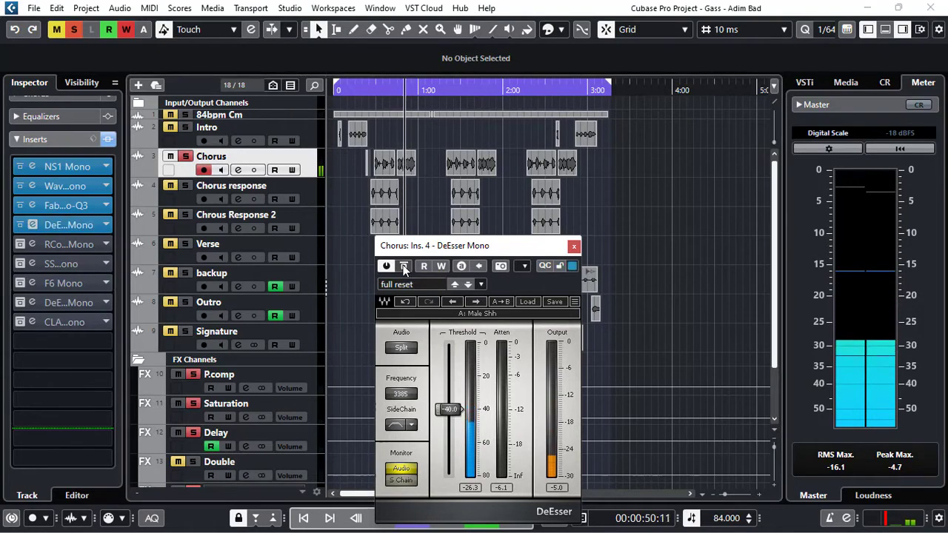
- Replay the first chorus from its start, compare the DeEsser active and bypassed, leave it active and close its editor
left_click(375, 89)
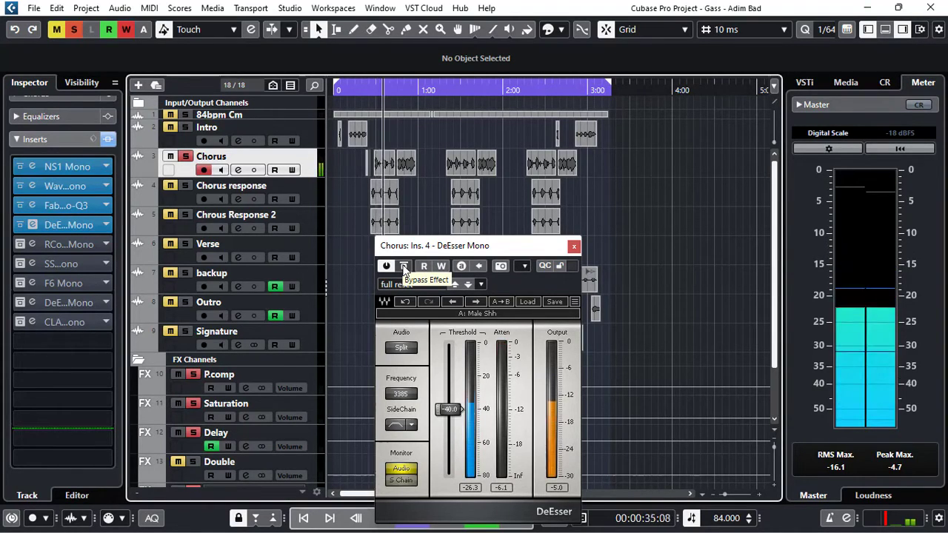
key("space")
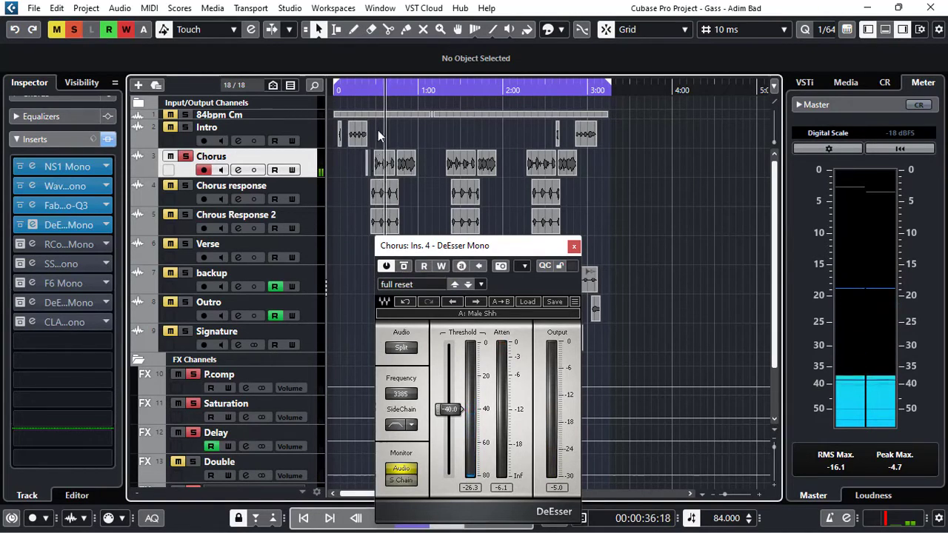
left_click(375, 92)
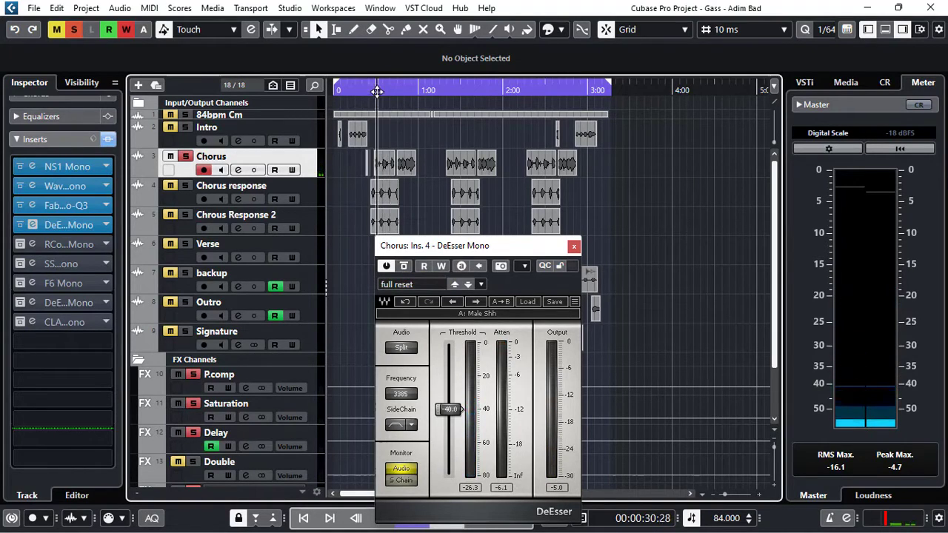
left_click(374, 90)
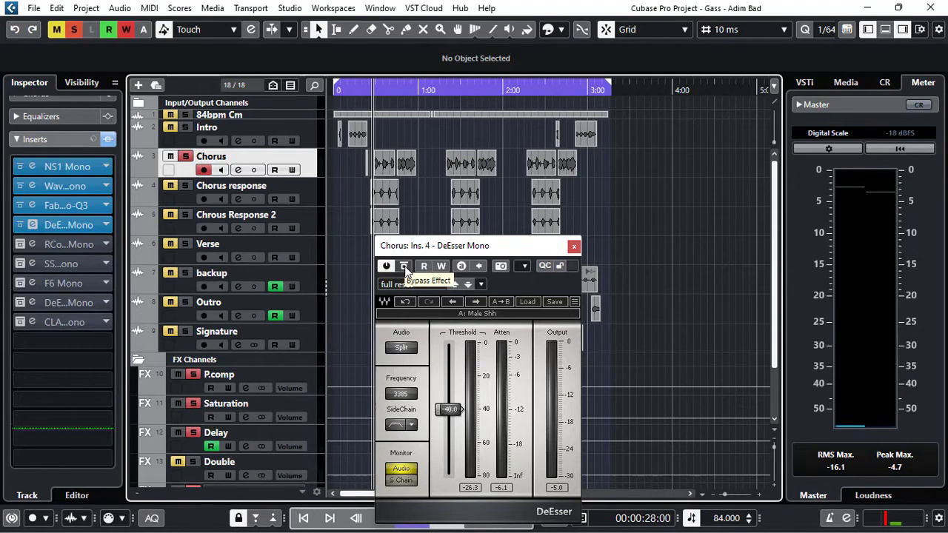
key("space")
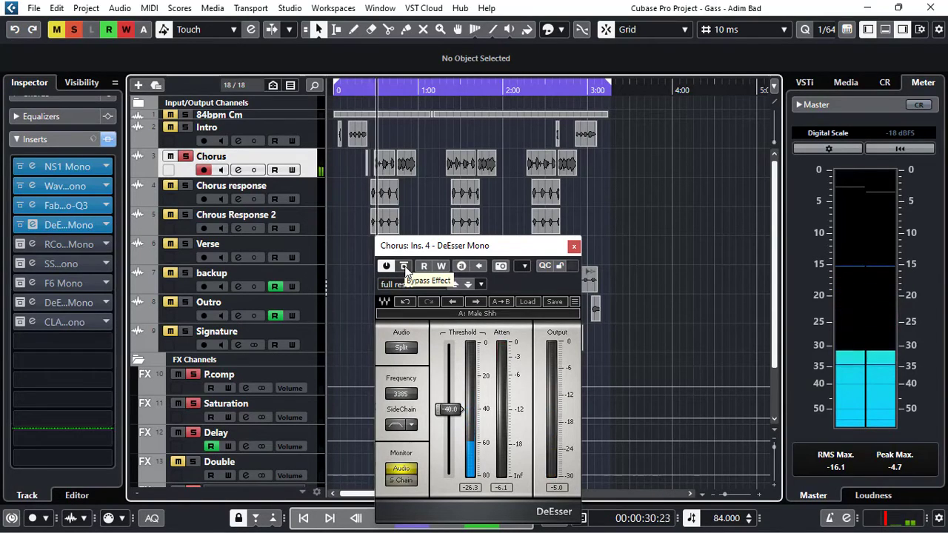
left_click(405, 268)
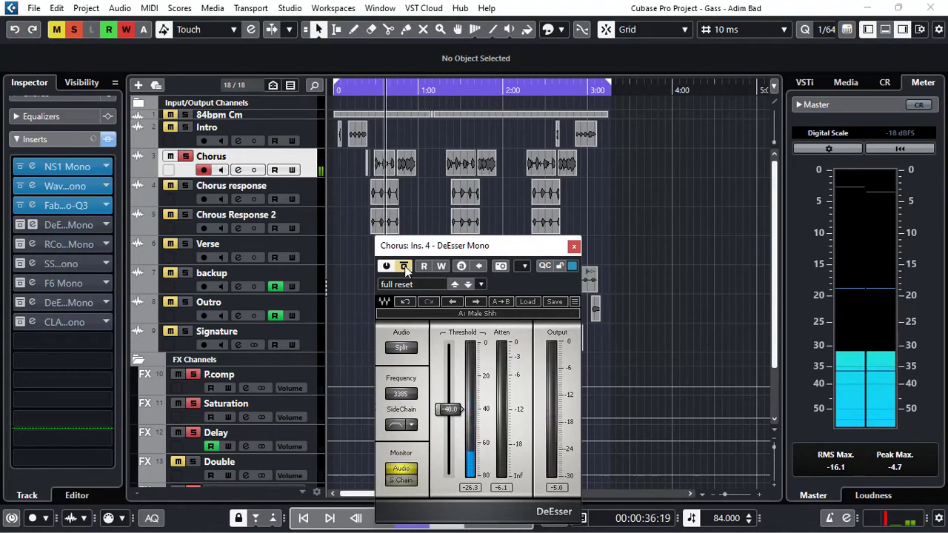
left_click(404, 266)
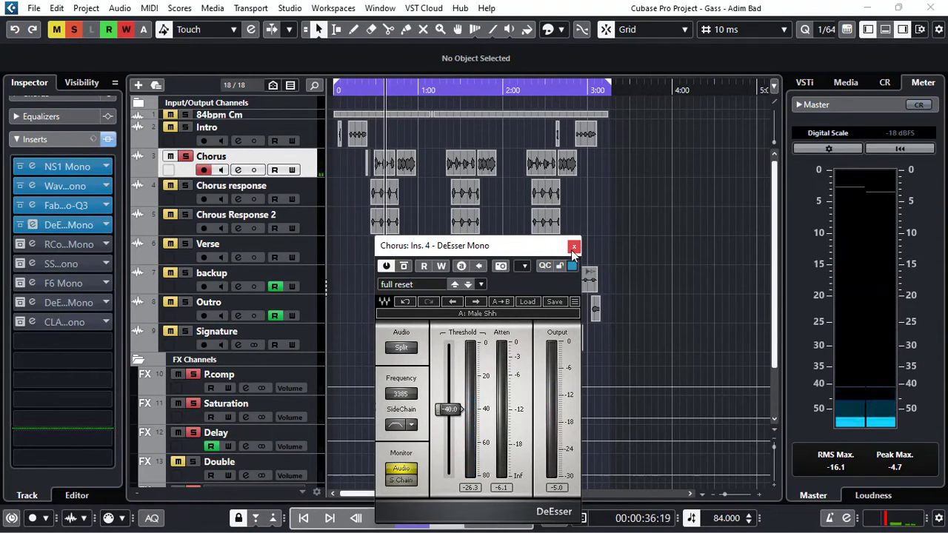
left_click(573, 249)
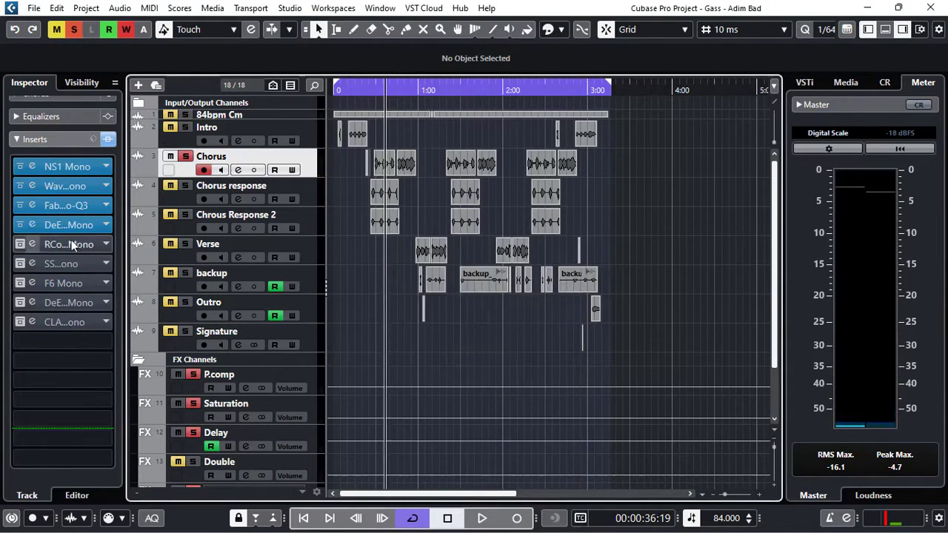
- Reopen the Chorus track's first DeEsser to review its threshold, frequency and preset, closing the editor when finished
left_click(32, 223)
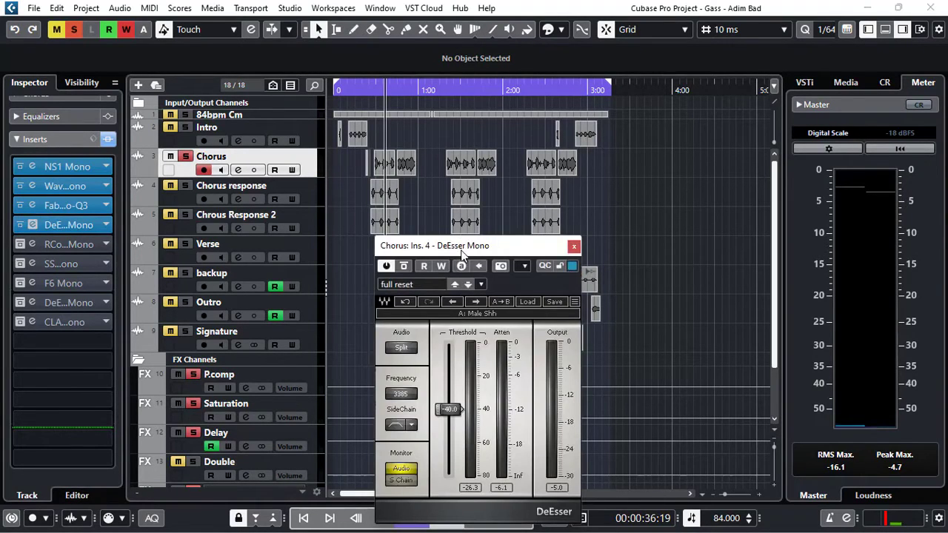
left_click_drag(457, 250, 452, 178)
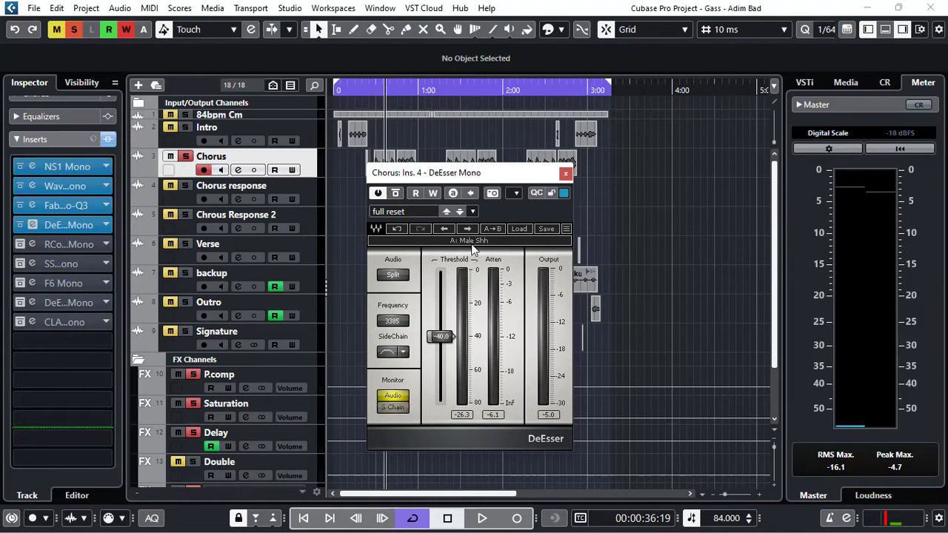
left_click(565, 173)
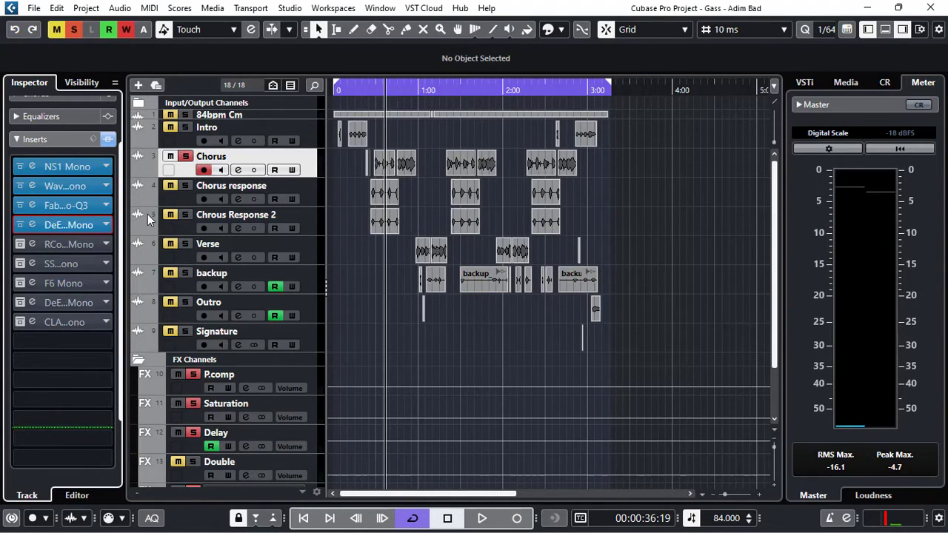
left_click(33, 224)
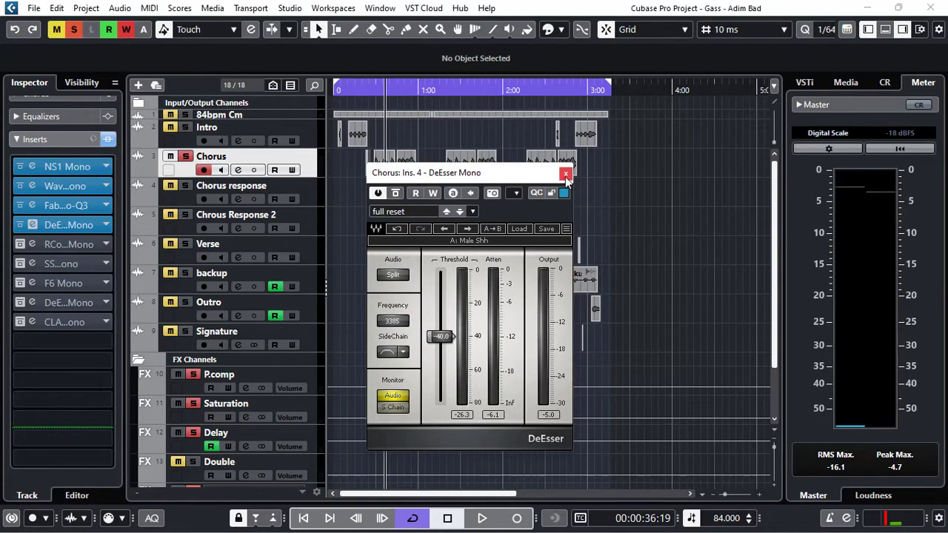
left_click(566, 176)
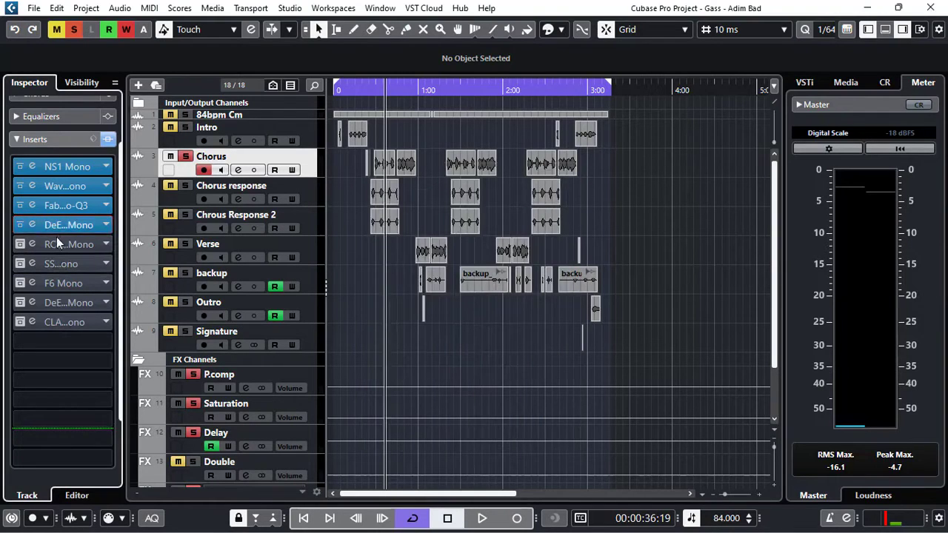
- Reactivate the RCompressor insert in slot 5 of the Chorus track and open its editor
left_click(21, 245)
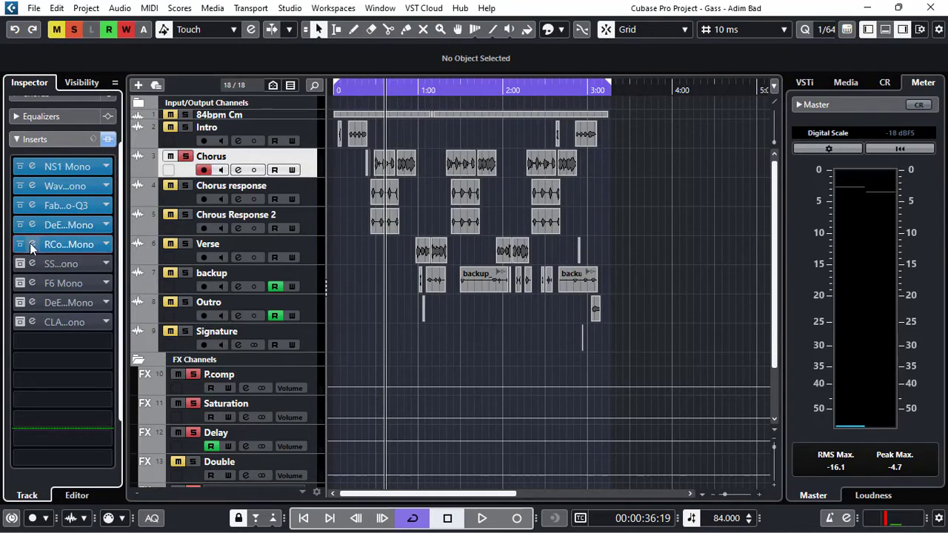
left_click(79, 243)
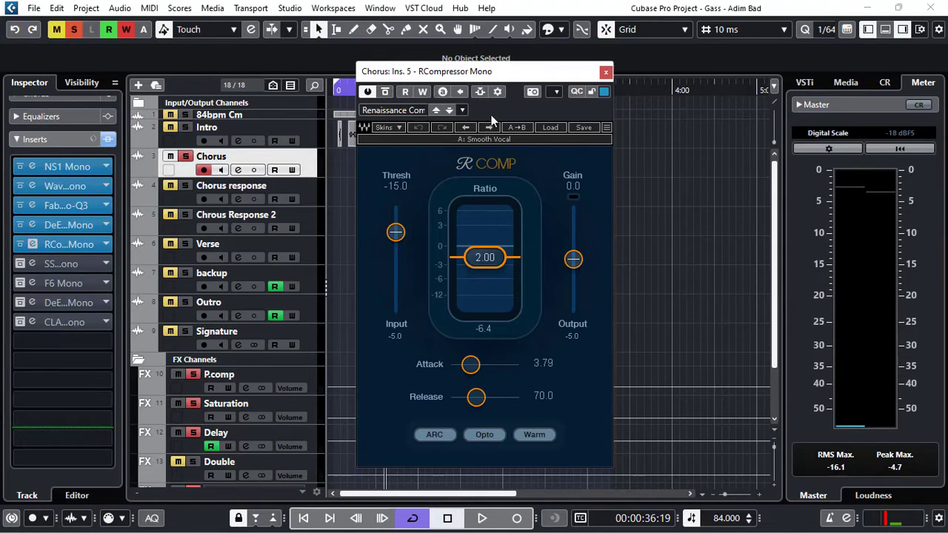
- Move the RCompressor editor clear of the clips and play from about 0:45, comparing the vocal with the compressor active and bypassed
left_click_drag(494, 76, 630, 99)
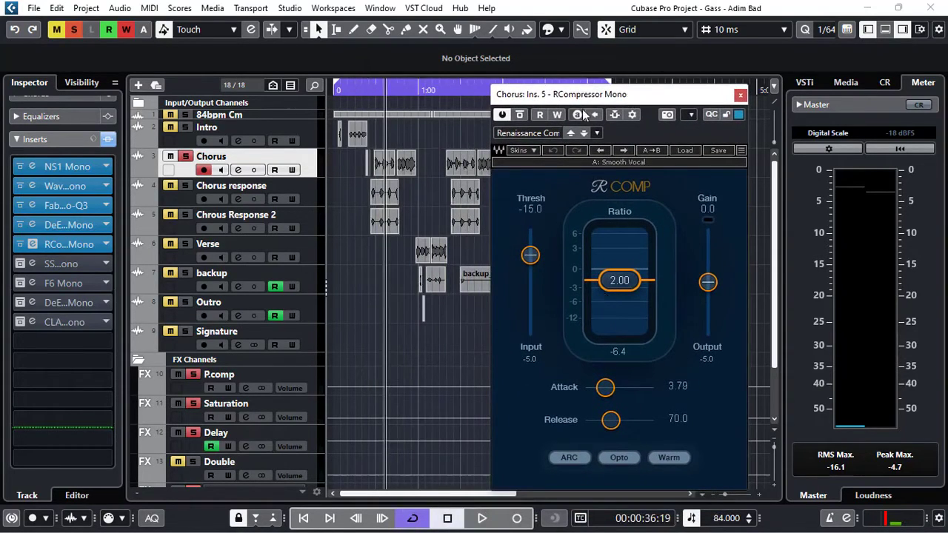
left_click_drag(592, 103, 588, 70)
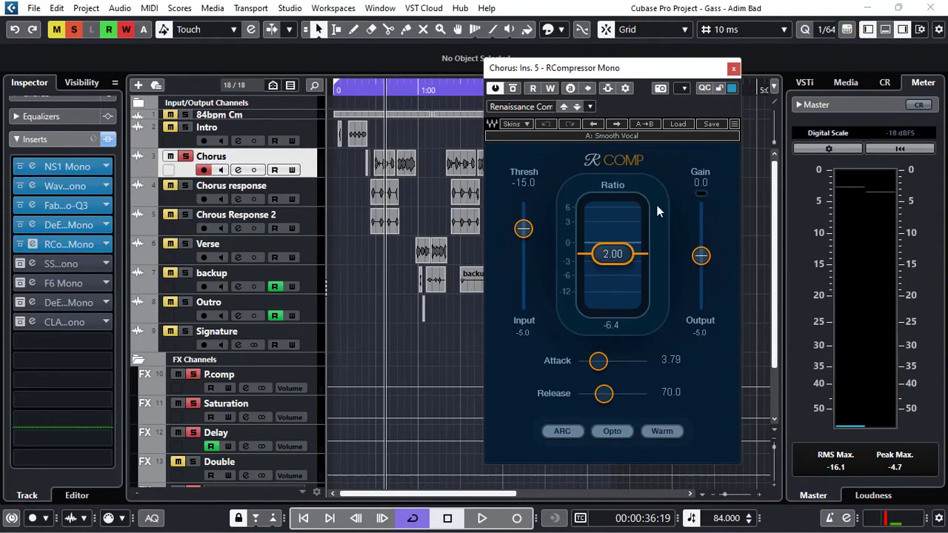
left_click_drag(630, 71, 688, 74)
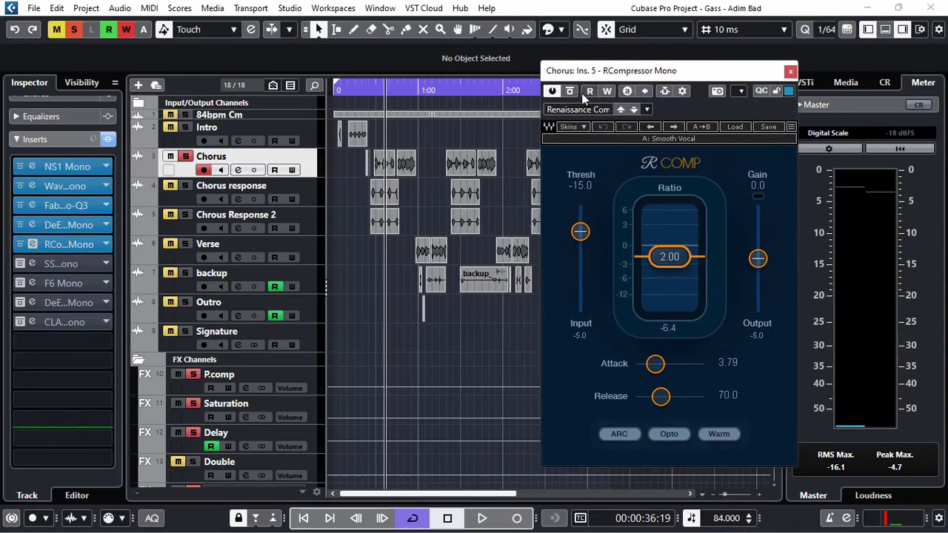
left_click(371, 90)
left_click(398, 90)
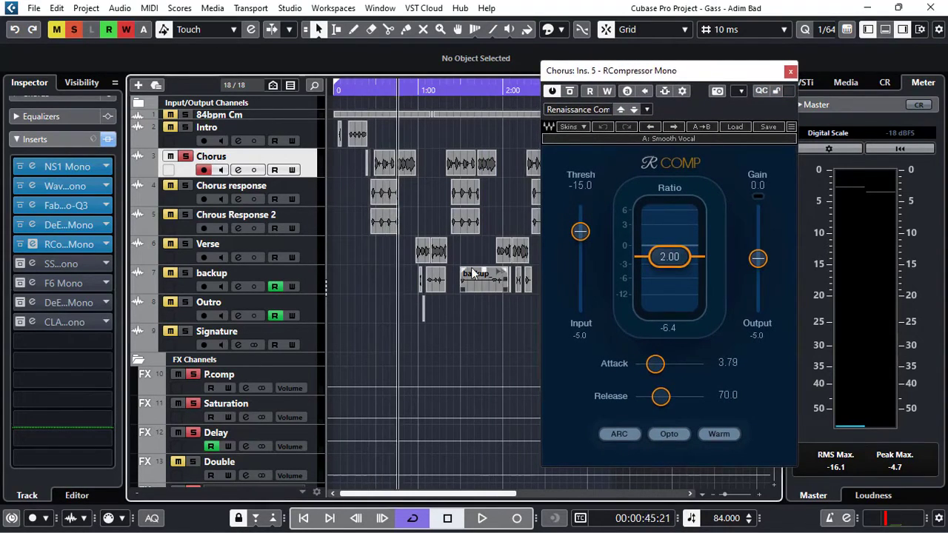
key("space")
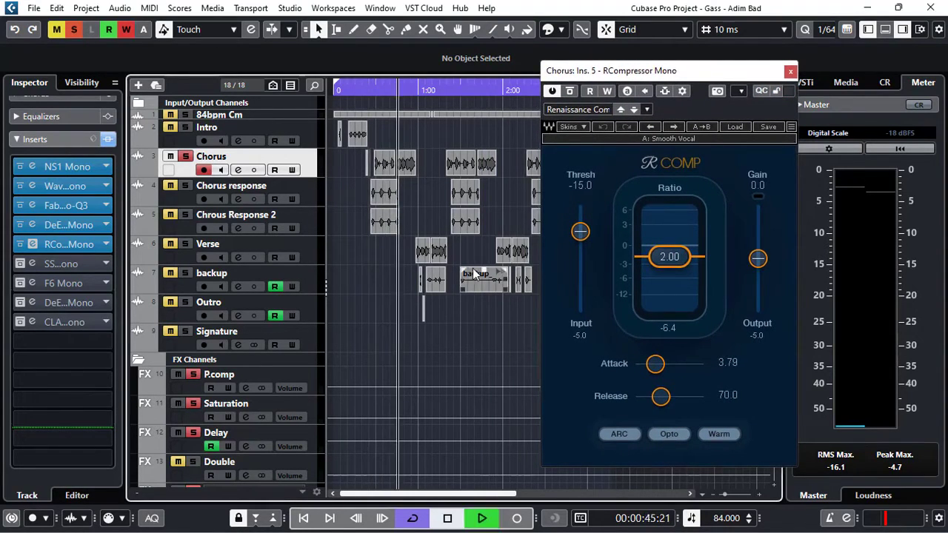
left_click(570, 91)
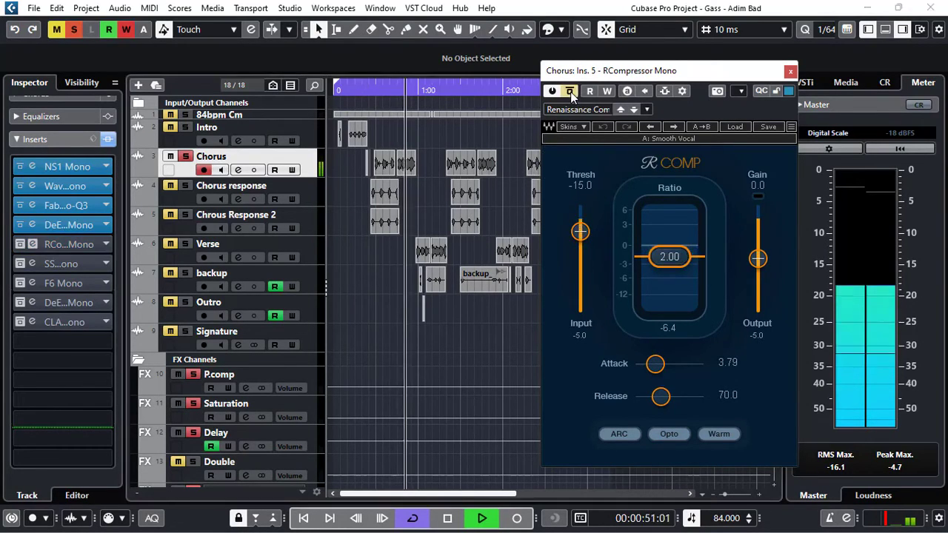
key("space")
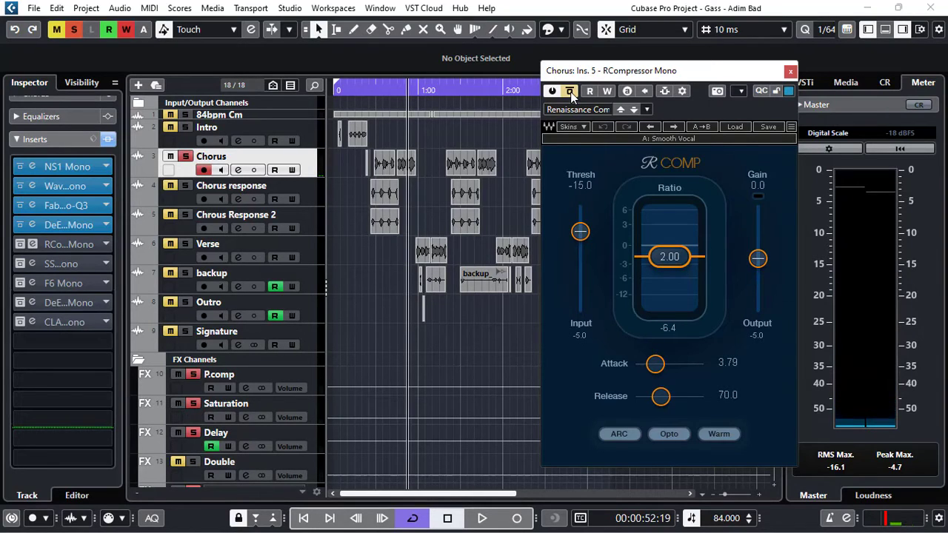
- Replay from about 0:45 with RCompressor bypassed, switch it back on during playback, stop and close its editor
left_click(398, 93)
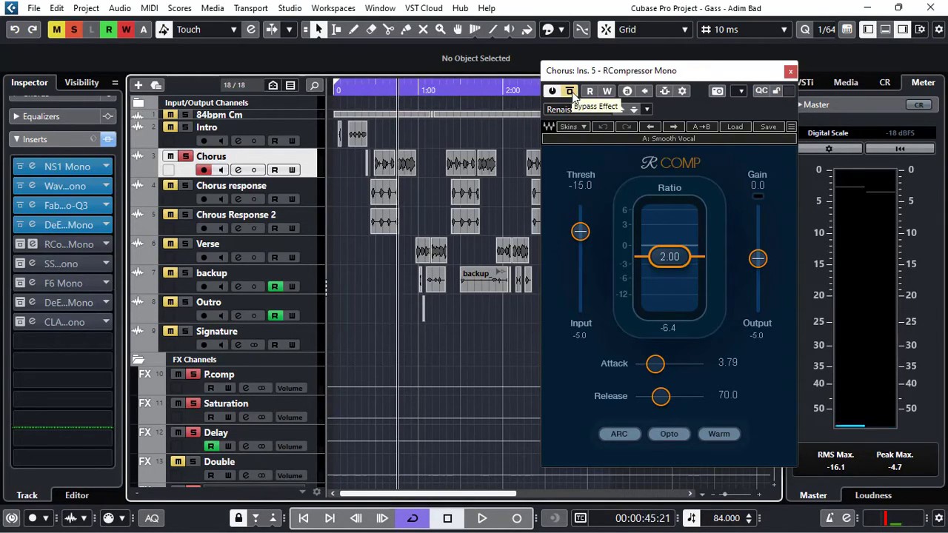
key("space")
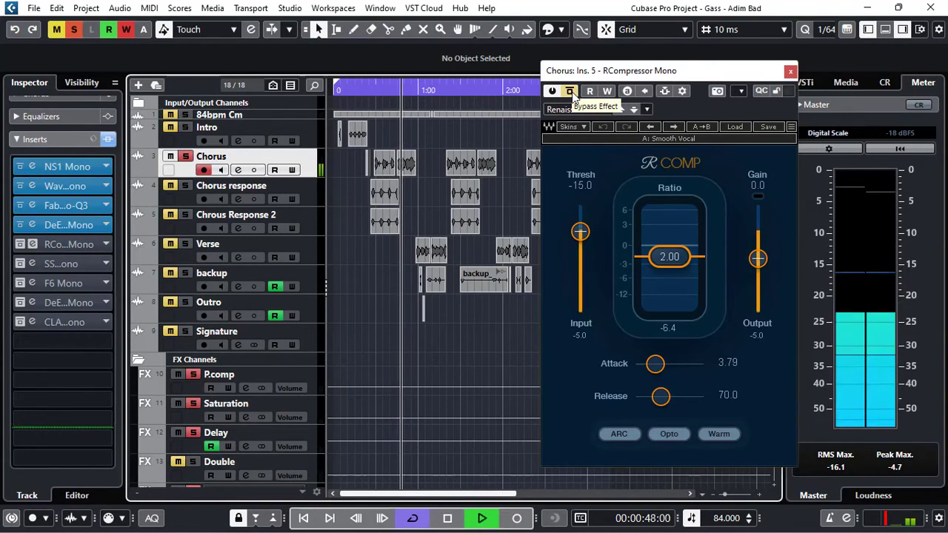
left_click(572, 93)
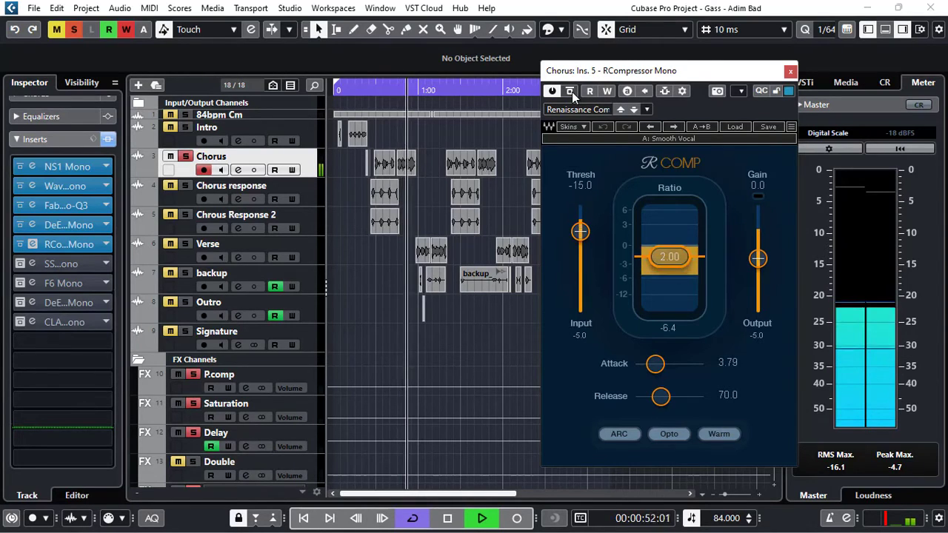
key("space")
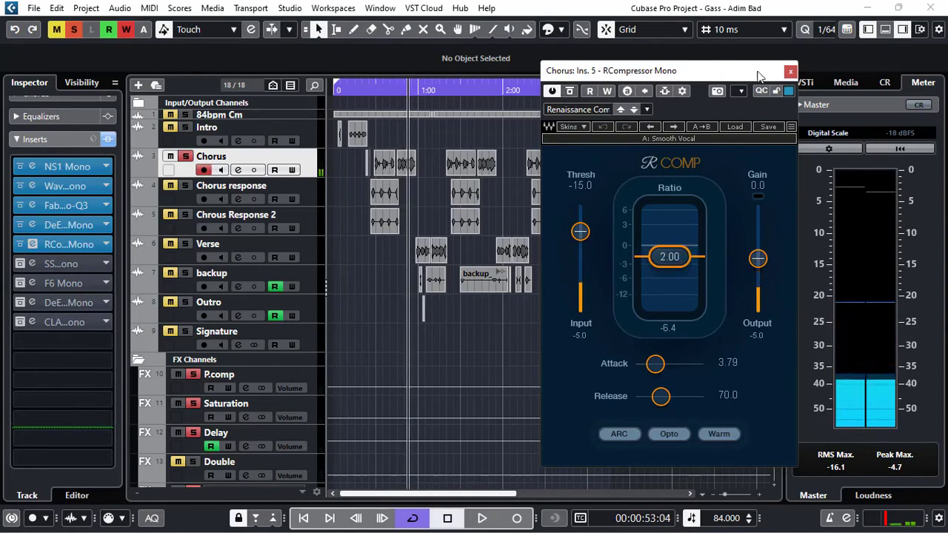
left_click(790, 71)
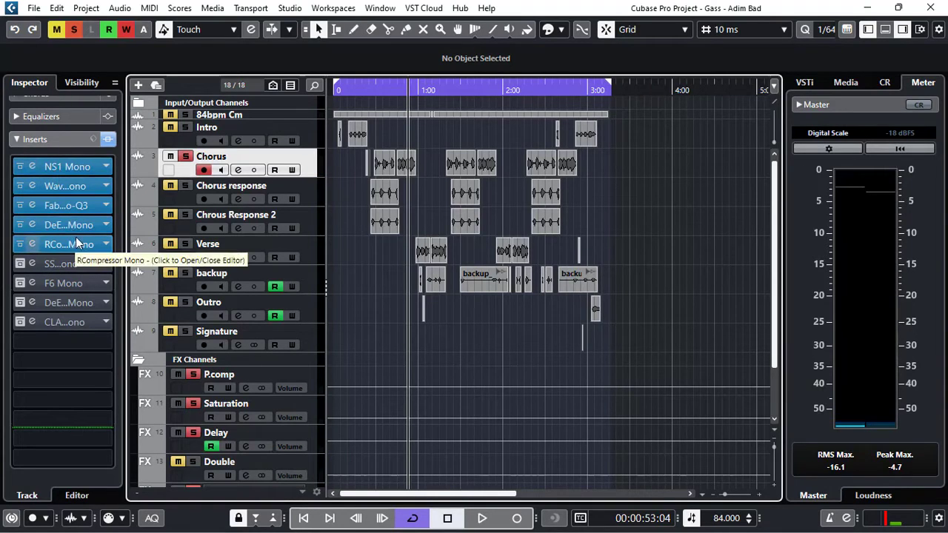
- Reactivate the SSLEQ insert in slot 6 of the Chorus track and open its editor to review the high-frequency settings
left_click(21, 265)
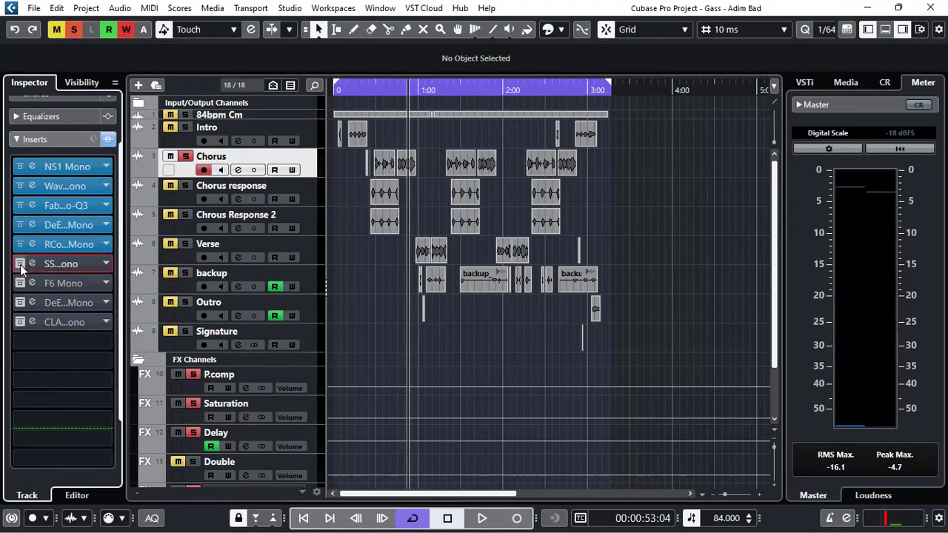
left_click(29, 264)
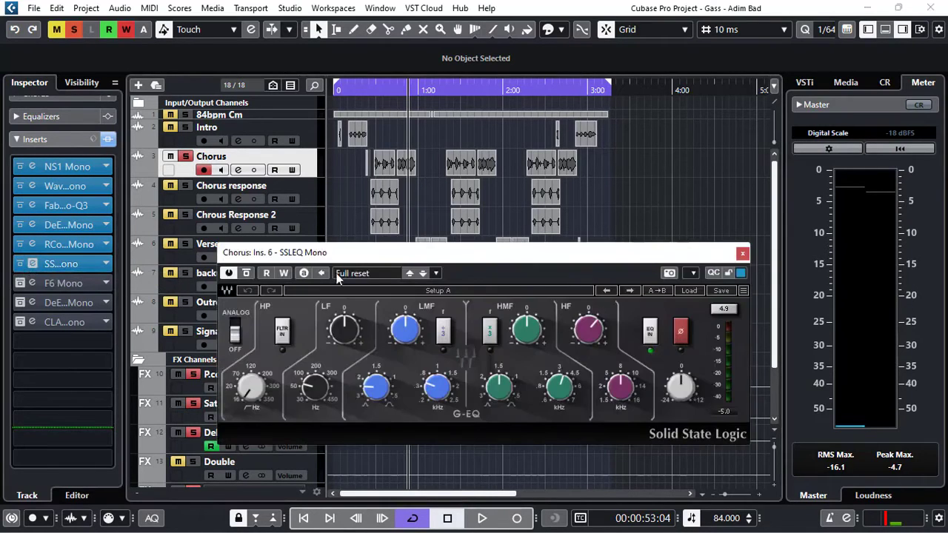
left_click_drag(357, 257, 371, 168)
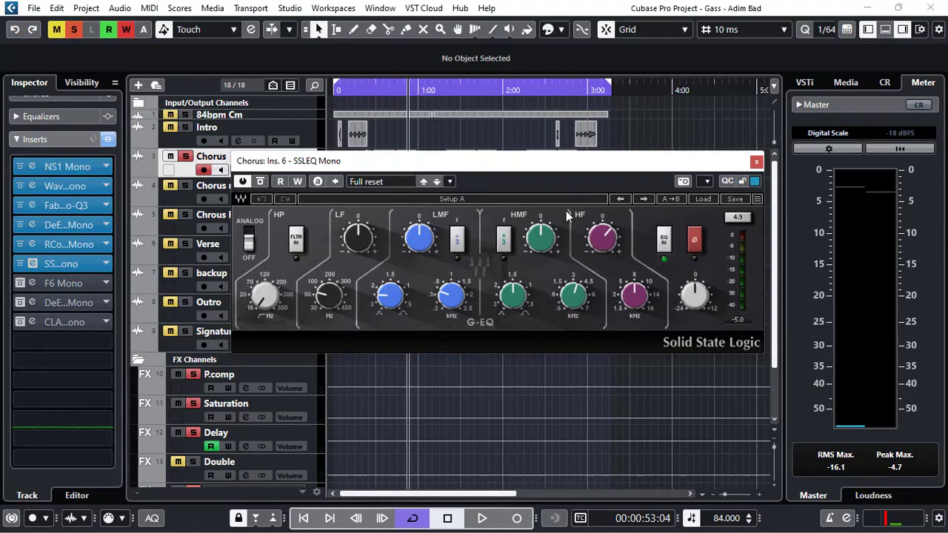
mouse_move(603, 241)
mouse_move(571, 301)
left_click_drag(451, 160, 452, 204)
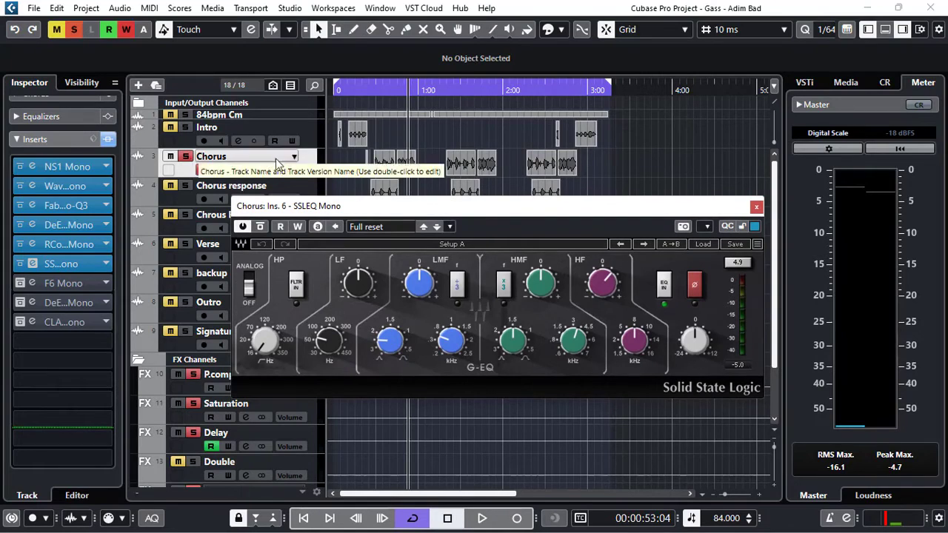
- Play the Chorus vocal from about 0:47, bypassing SSLEQ and reactivating it during playback, and stop
left_click(400, 88)
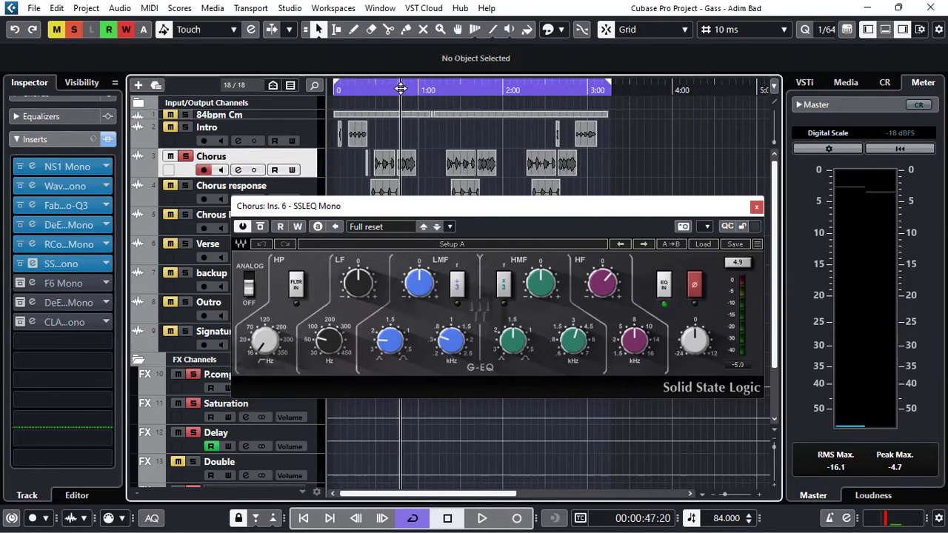
key("space")
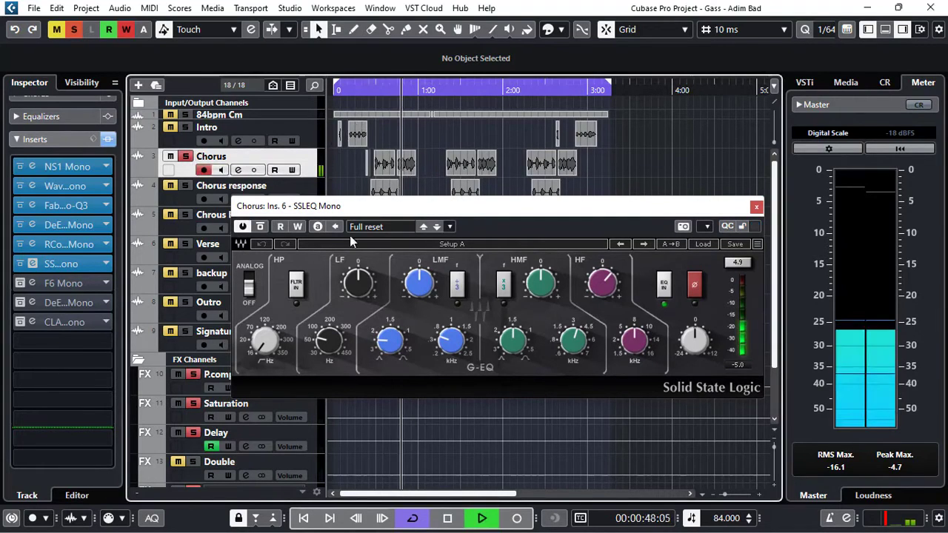
left_click(261, 227)
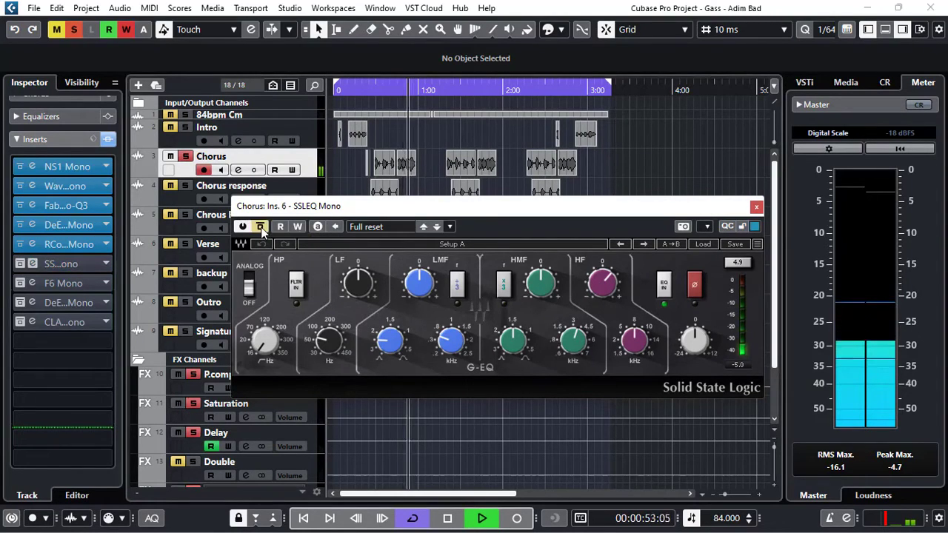
left_click(260, 227)
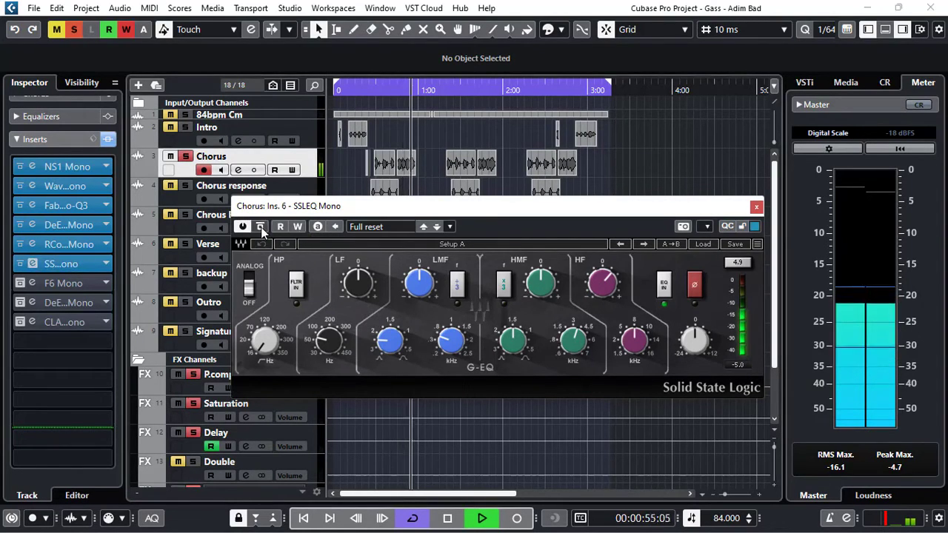
key("space")
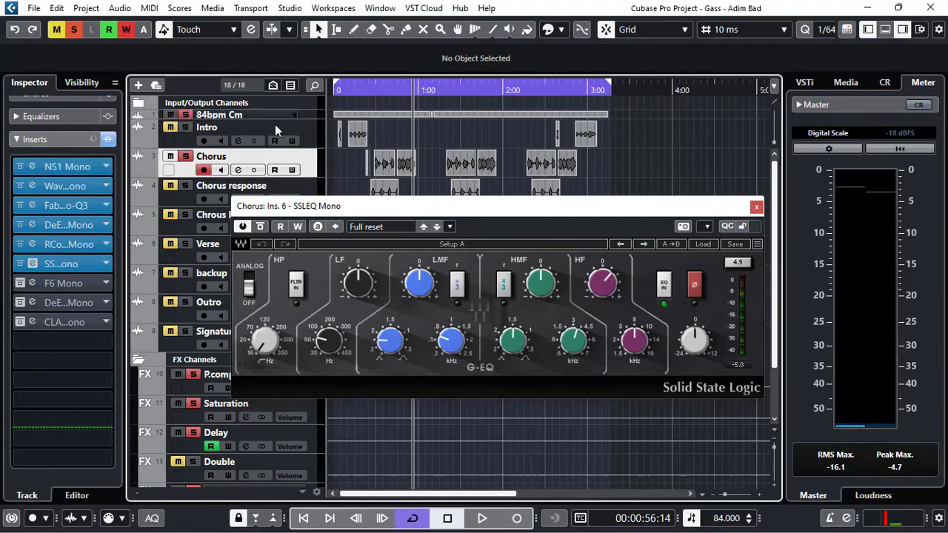
- Audition the vocal with the 84bpm Cm beat from 0:28 and about 0:47, compare SSLEQ bypassed and active, and close its editor
left_click(374, 91)
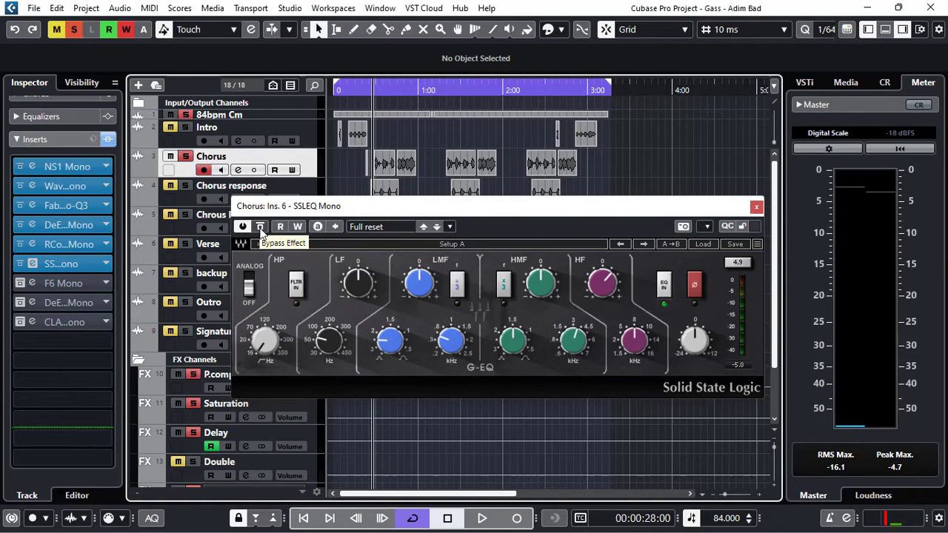
key("space")
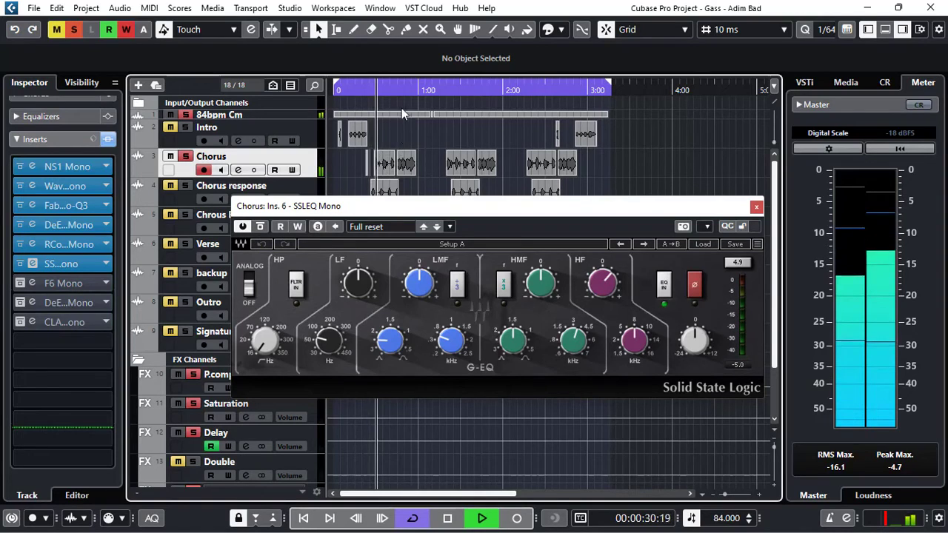
left_click(399, 89)
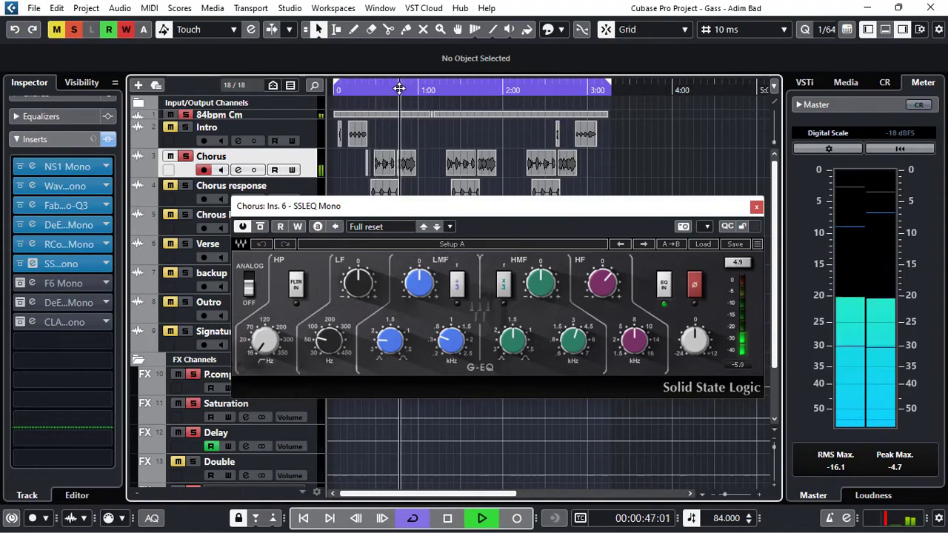
left_click(263, 228)
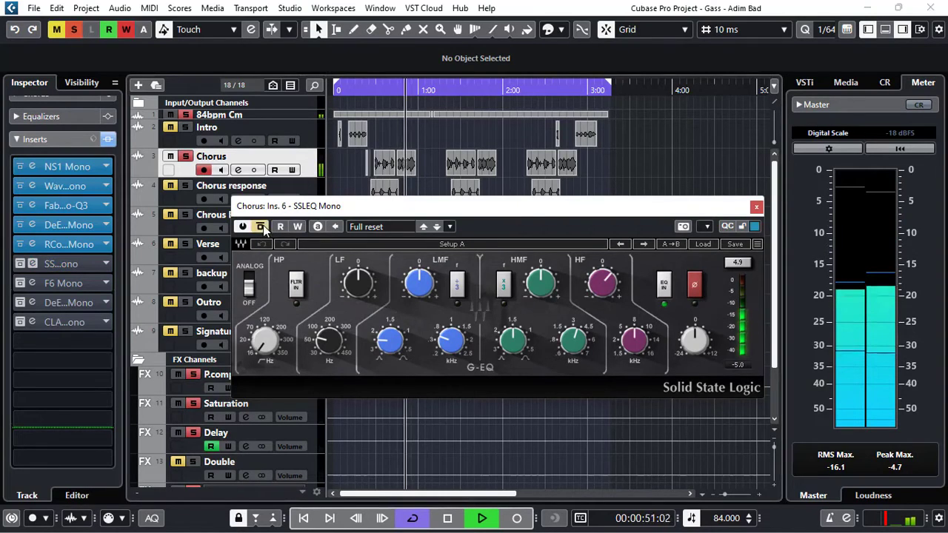
left_click(260, 227)
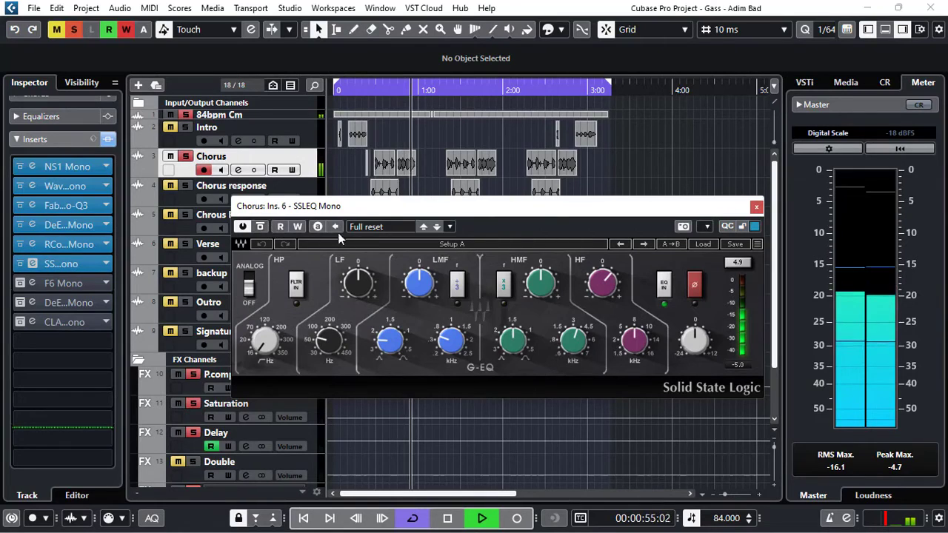
key("space")
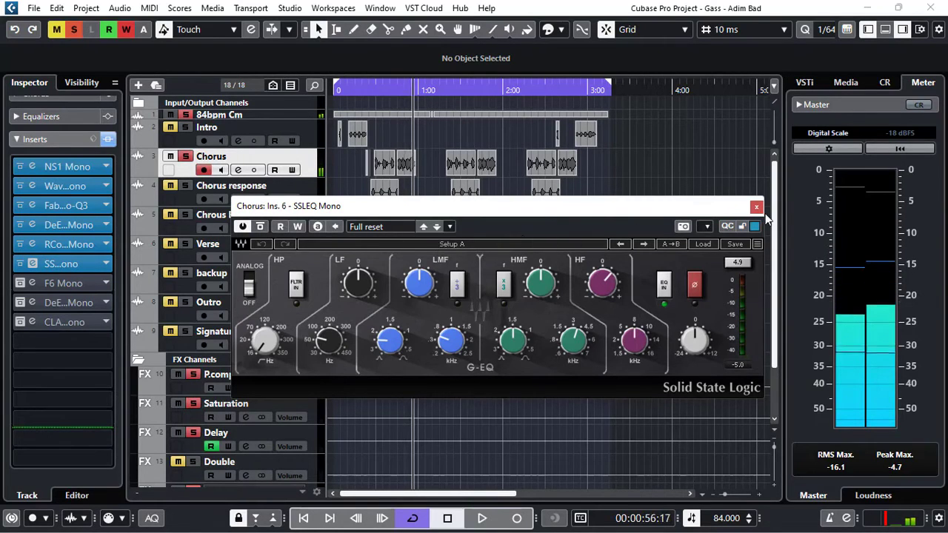
left_click(756, 207)
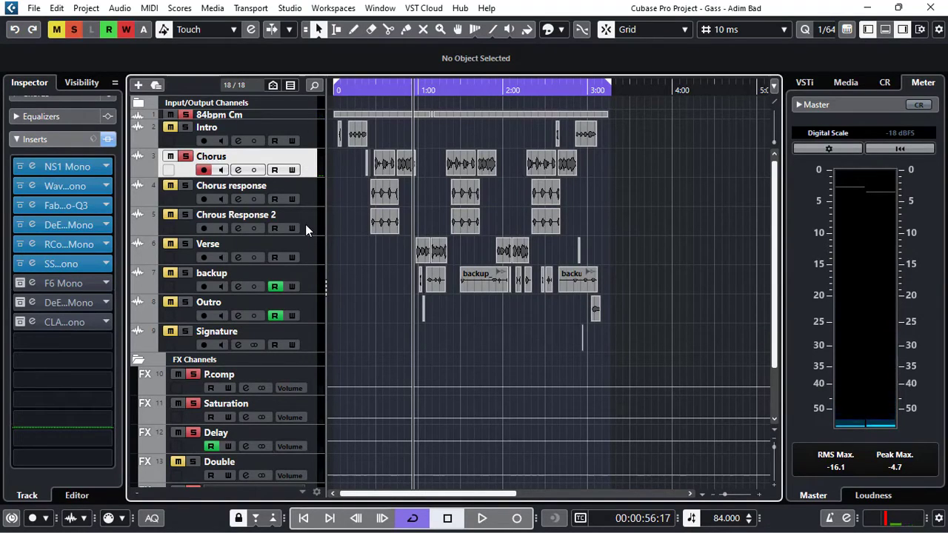
- Reactivate the F6 insert in slot 7 of the Chorus track and review its band 6 curve, closing the editor when finished
left_click(25, 285)
left_click(32, 283)
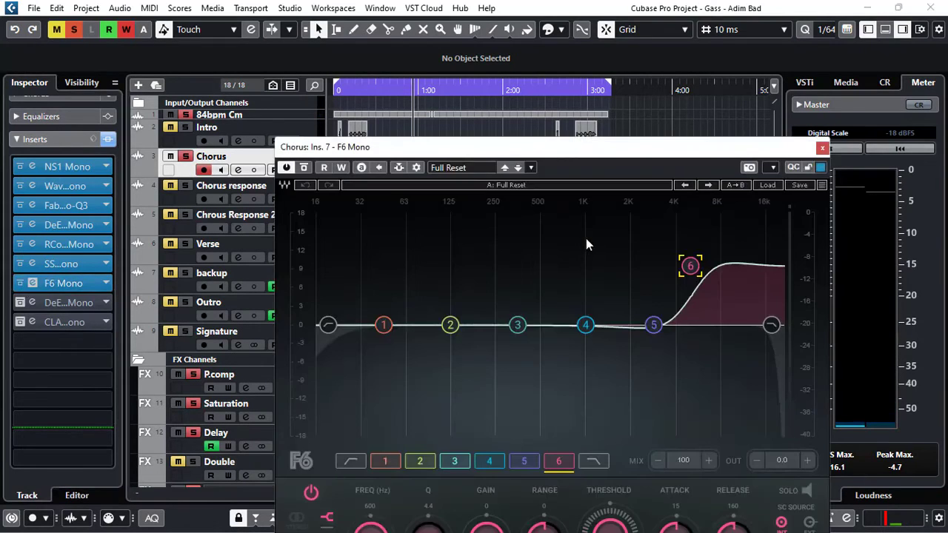
left_click_drag(577, 151, 539, 93)
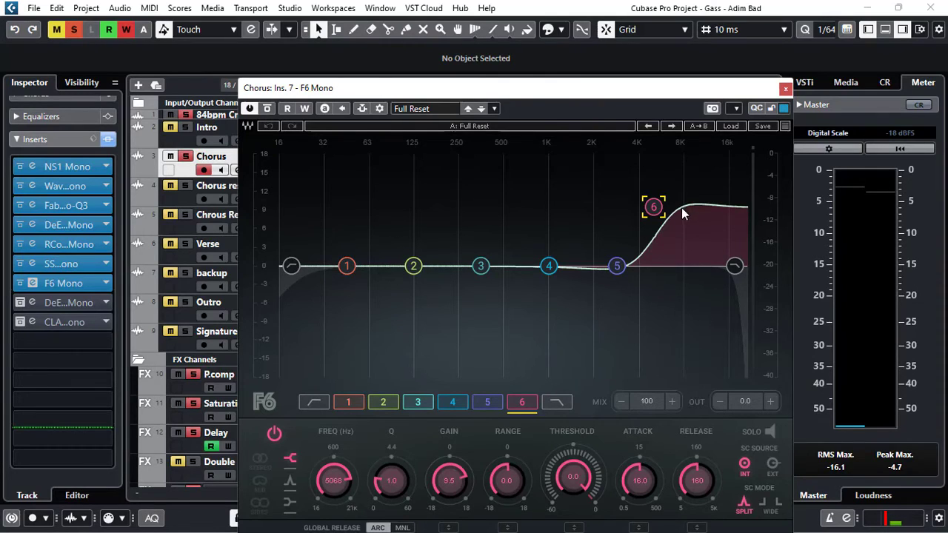
left_click(785, 88)
- Reopen the Chorus track's SSLEQ and F6 editors in turn to compare their high-frequency boosts, closing each one when finished
left_click(32, 263)
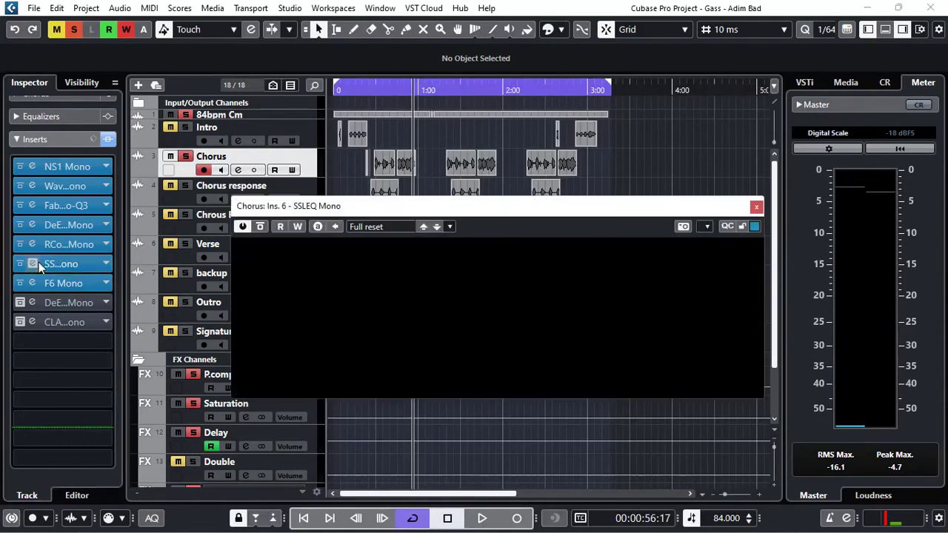
left_click_drag(528, 211, 526, 183)
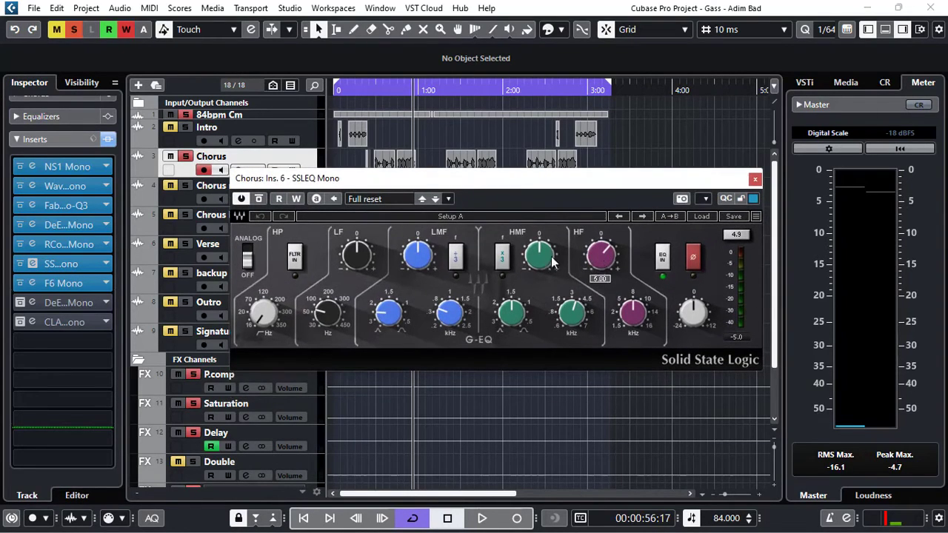
left_click(754, 179)
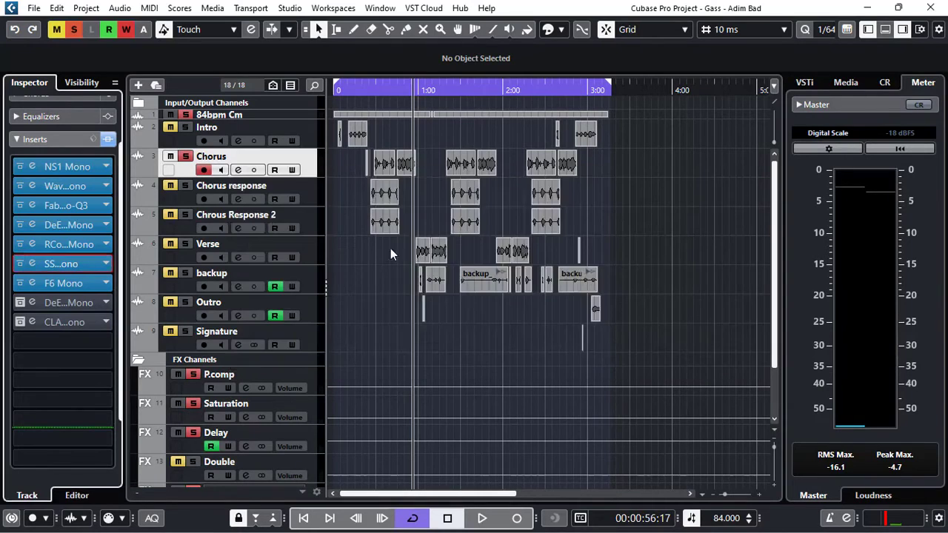
left_click(66, 283)
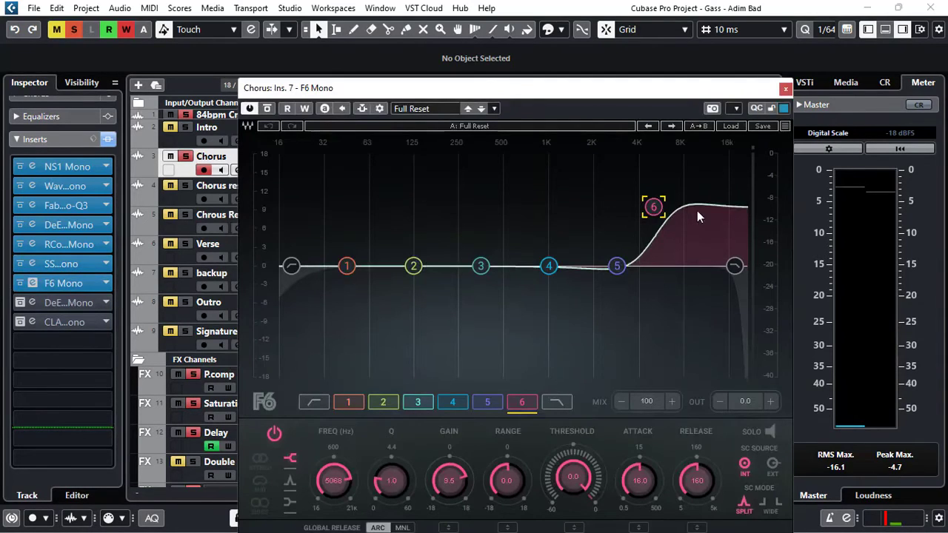
left_click(787, 90)
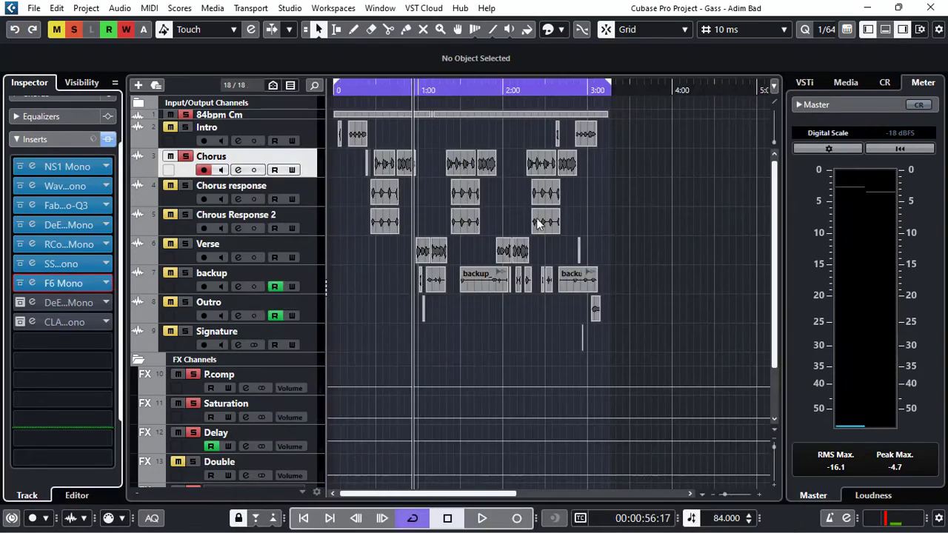
- Reopen the Chorus track's F6 editor, play the late first-chorus section with F6 bypassed and reactivated, and close the editor
left_click(31, 284)
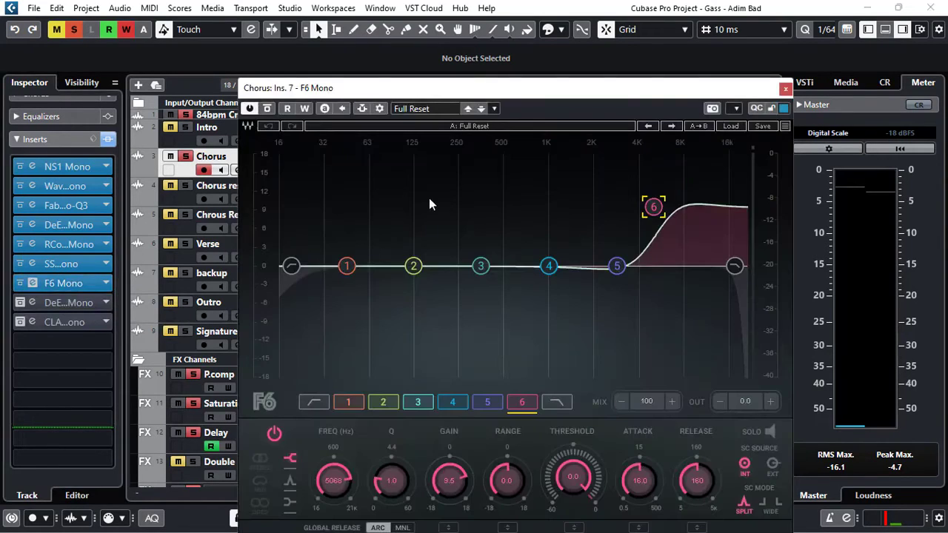
left_click_drag(438, 92, 484, 183)
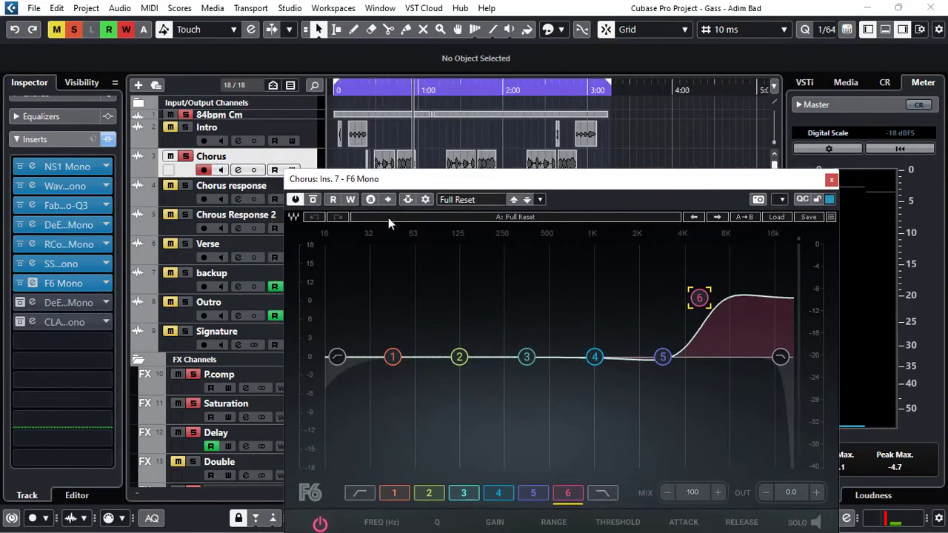
left_click(376, 90)
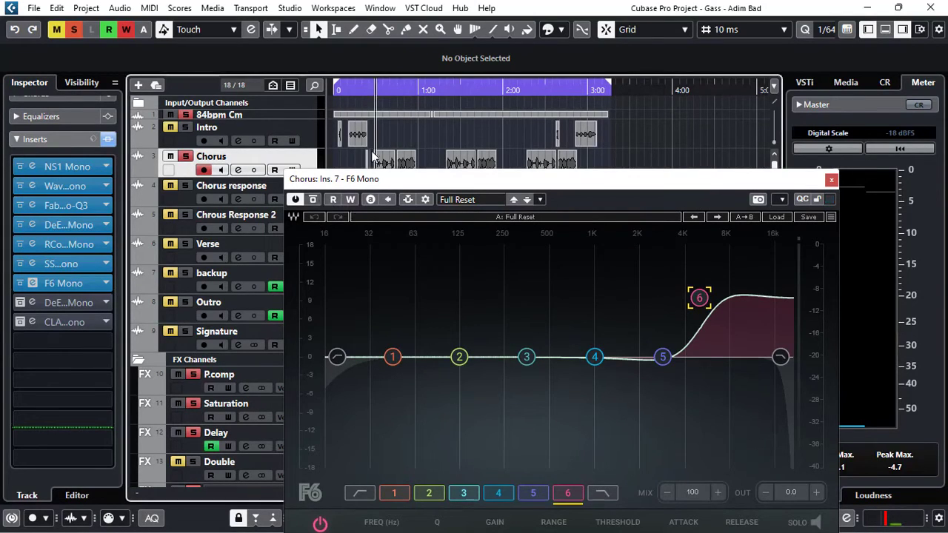
left_click(401, 89)
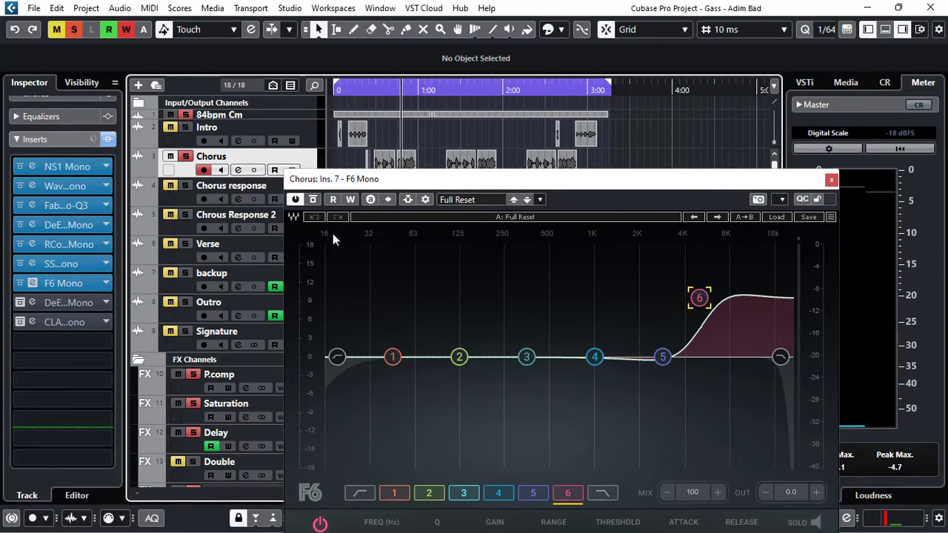
key("space")
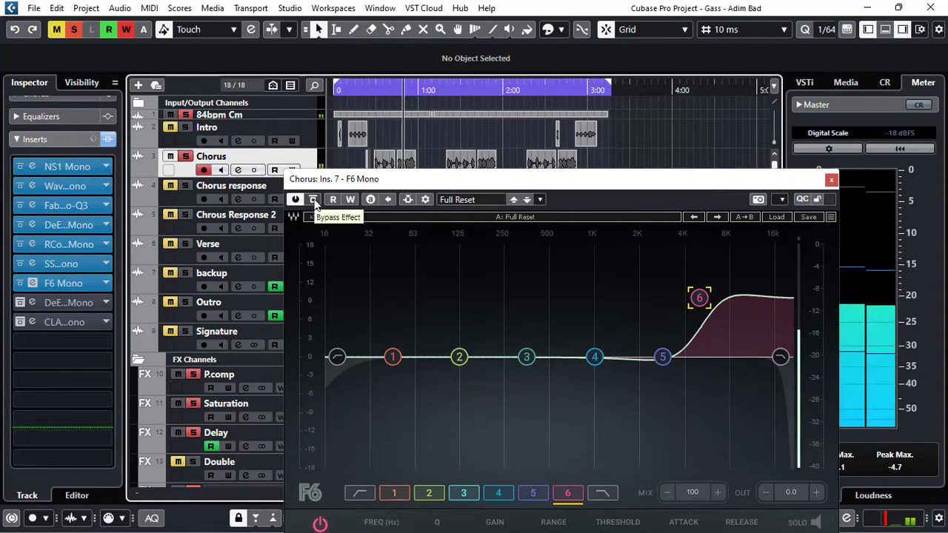
left_click(314, 200)
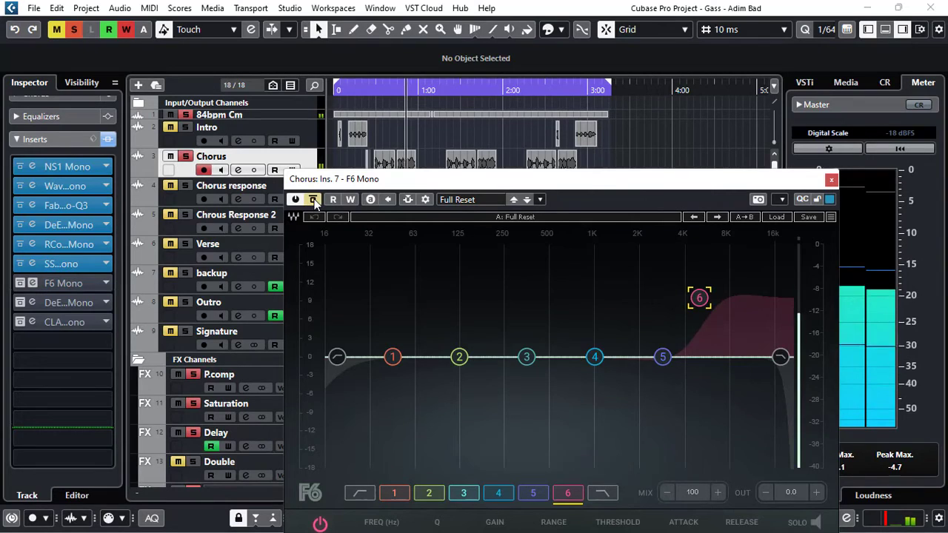
left_click(314, 200)
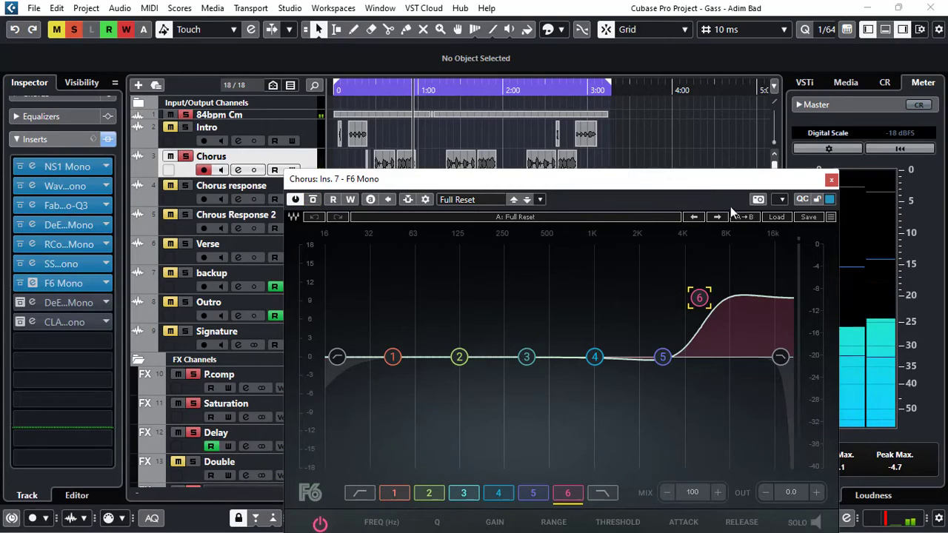
left_click(832, 180)
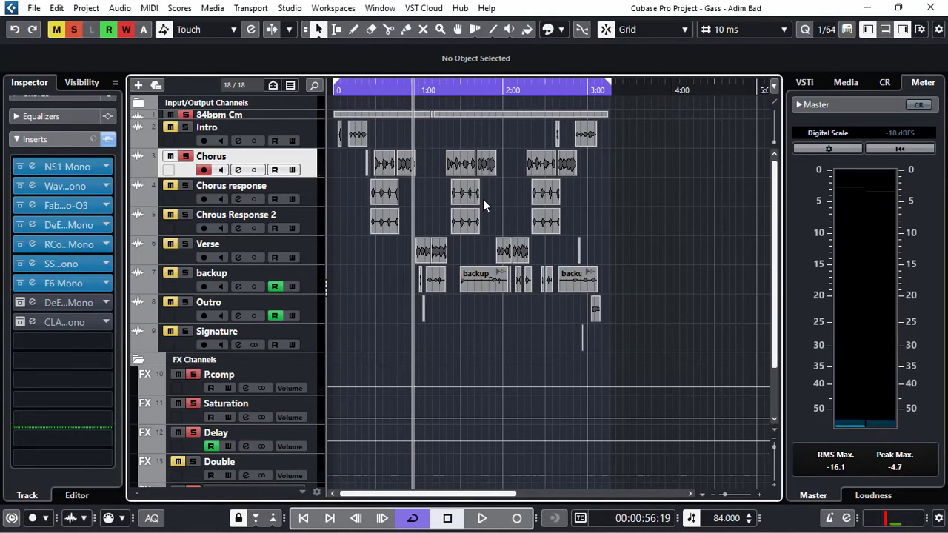
- Reactivate the DeEsser in insert slot 8 of the Chorus track, audition it from about 0:46, and close its editor
left_click(20, 303)
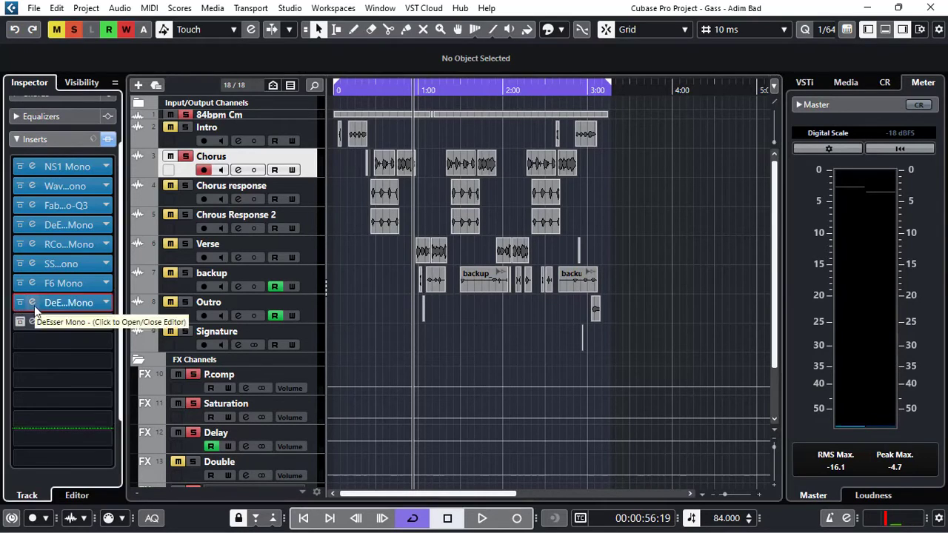
left_click(32, 303)
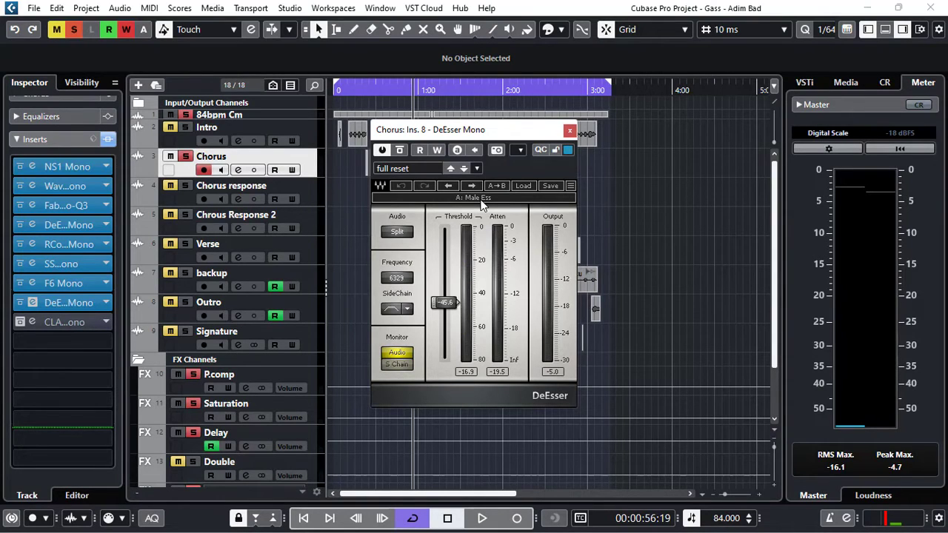
left_click_drag(480, 137, 630, 127)
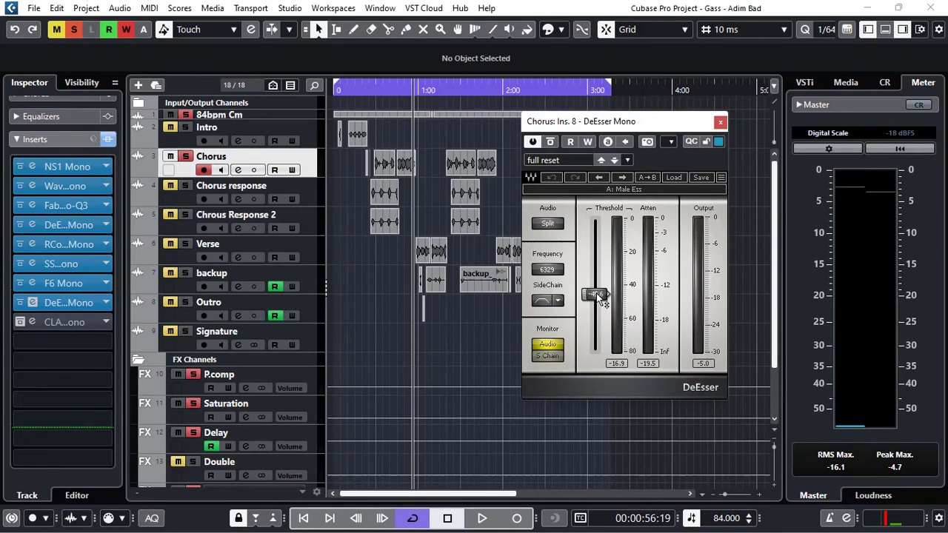
left_click(398, 90)
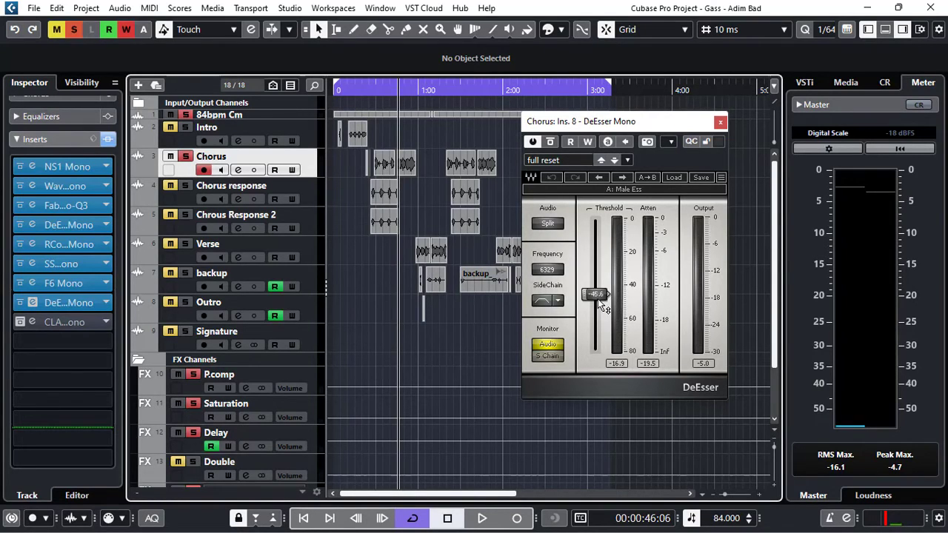
key("space")
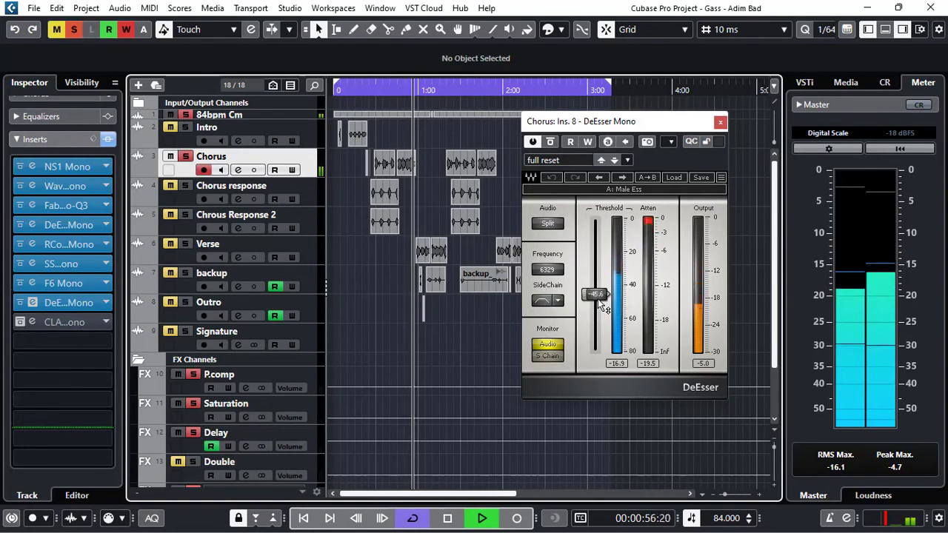
key("space")
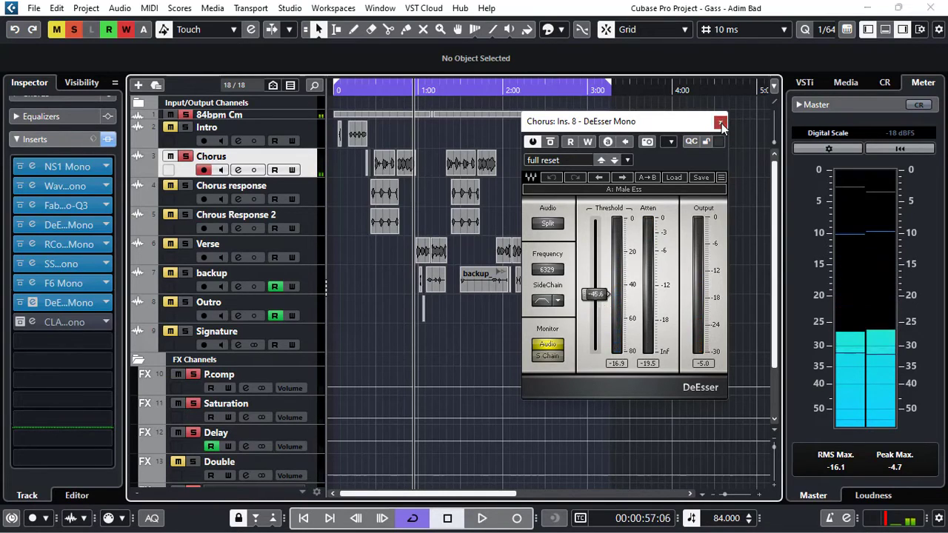
left_click(720, 122)
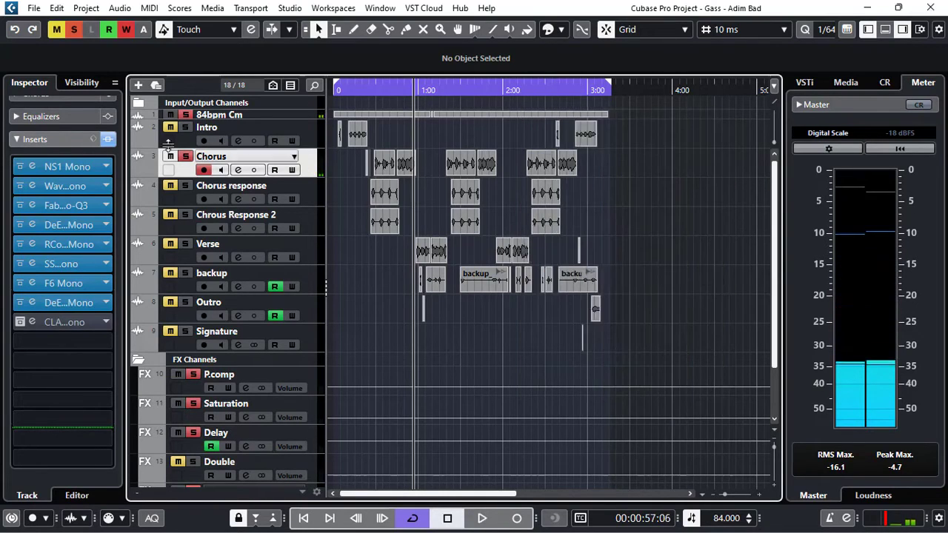
- Reactivate the CLA-2A in insert slot 9 of the Chorus track and review its Gain and Peak Reduction settings
left_click(20, 324)
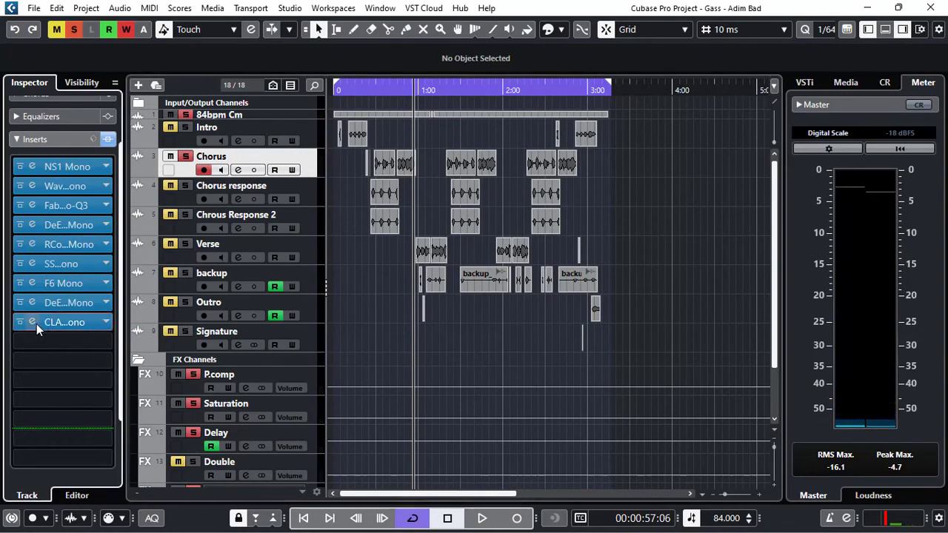
left_click(32, 322)
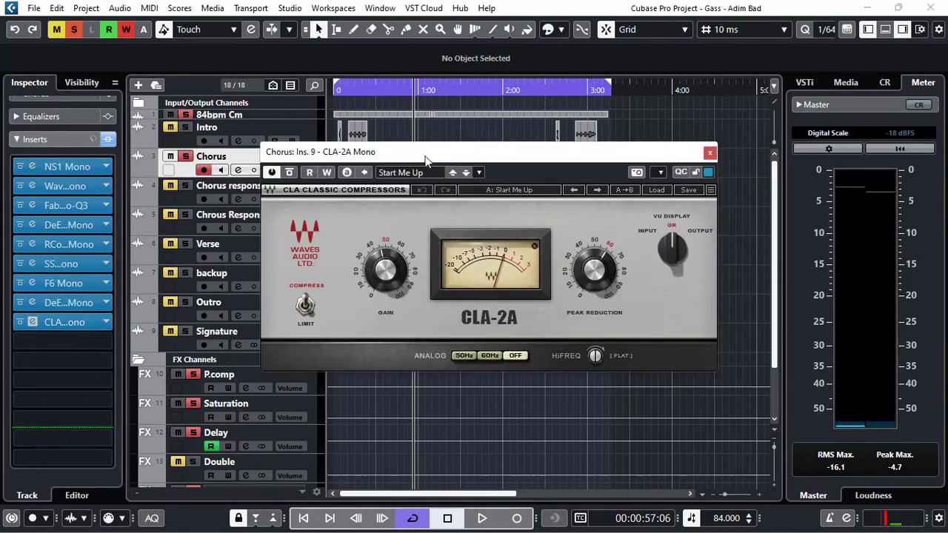
left_click_drag(425, 154, 440, 107)
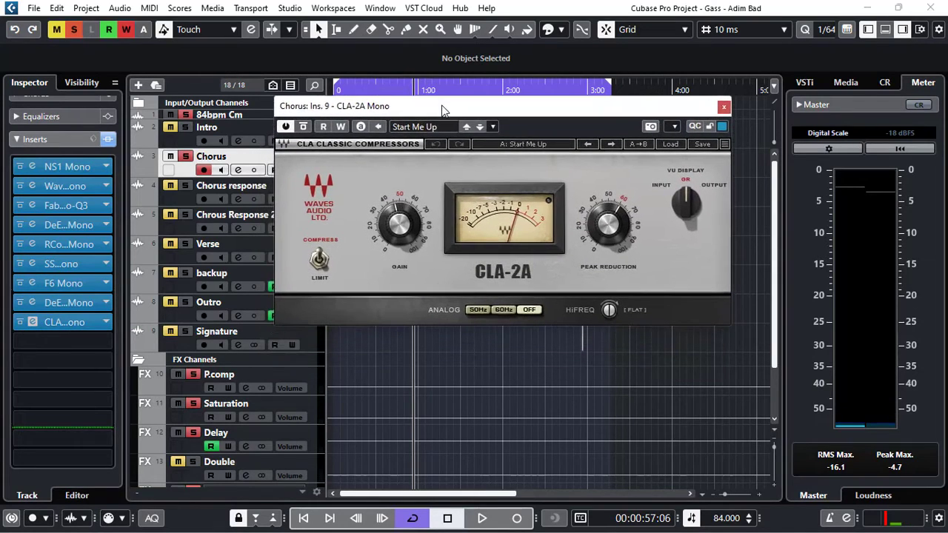
mouse_move(384, 231)
mouse_move(605, 230)
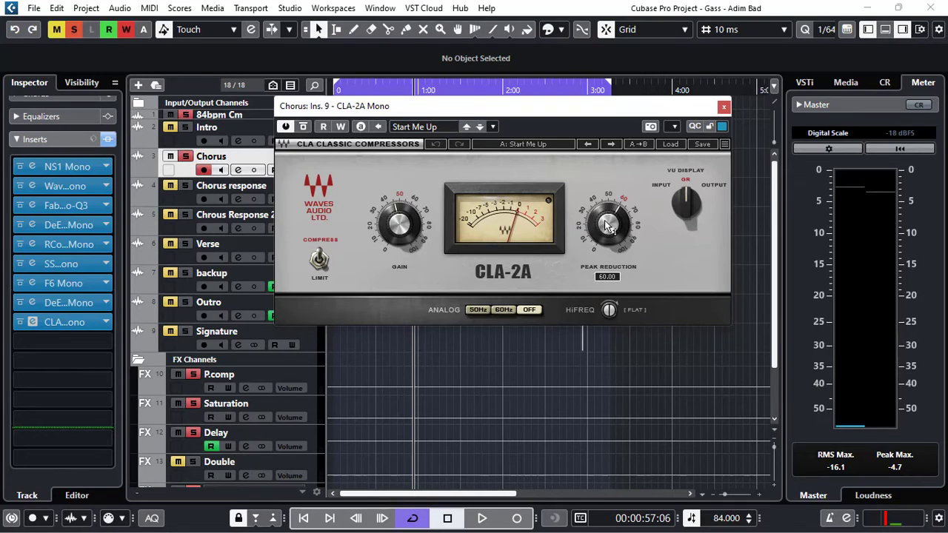
- Play the Chorus vocal from about 0:46, bypassing the CLA-2A and reactivating it during playback, and stop
left_click_drag(504, 106, 558, 212)
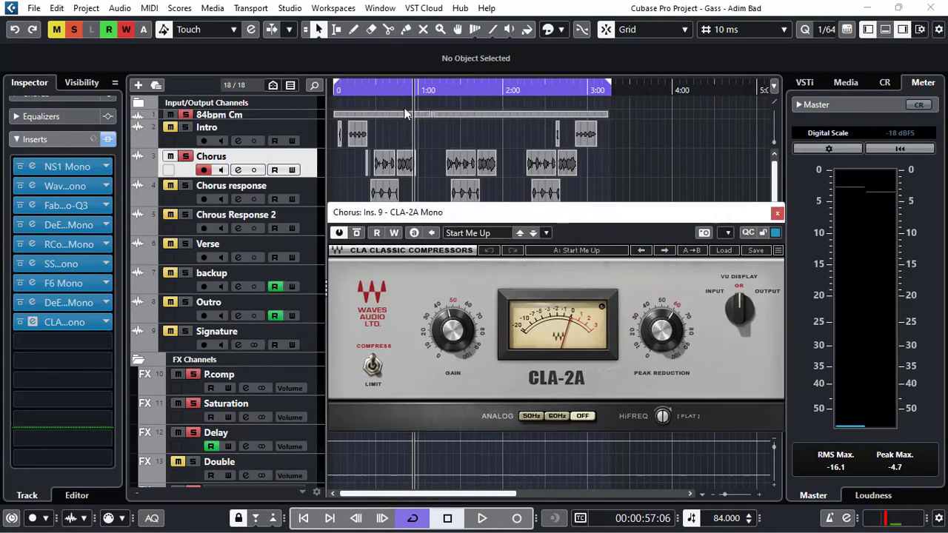
left_click(400, 90)
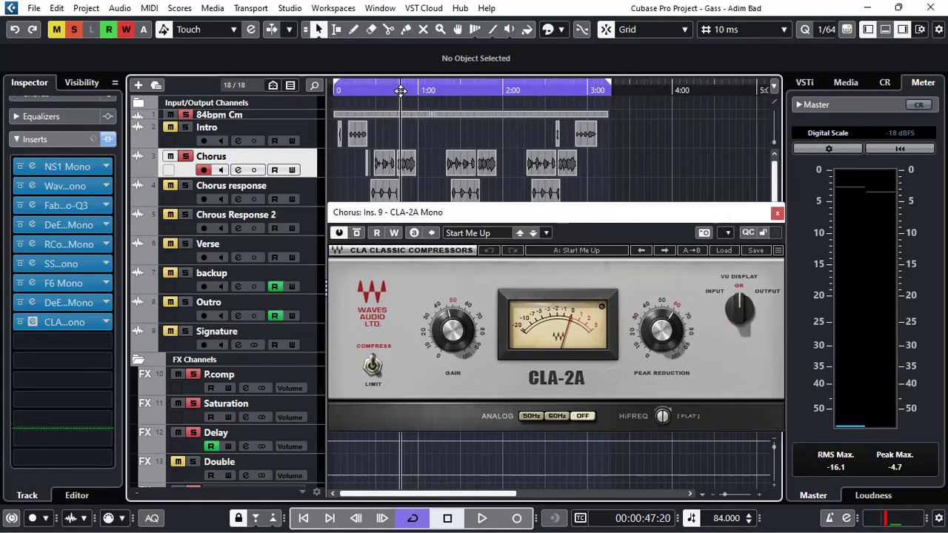
left_click(397, 90)
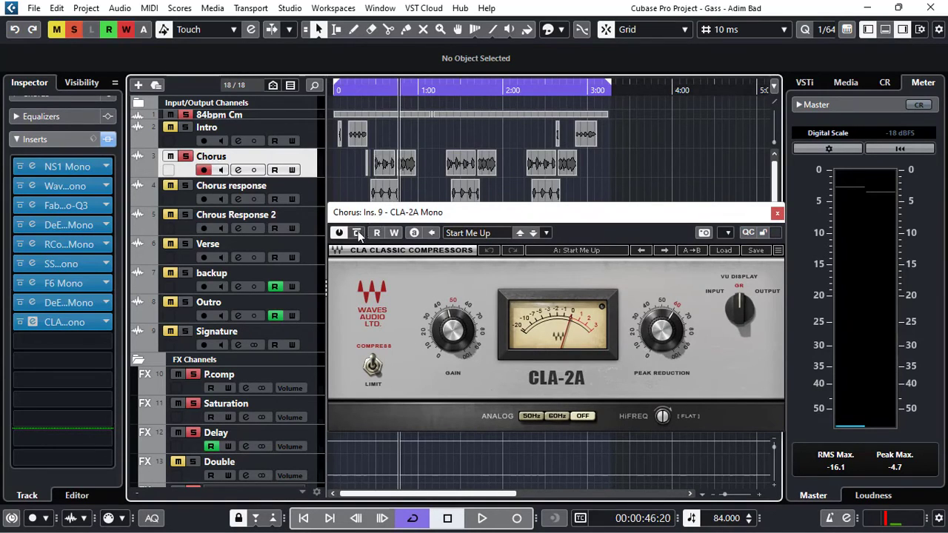
key("space")
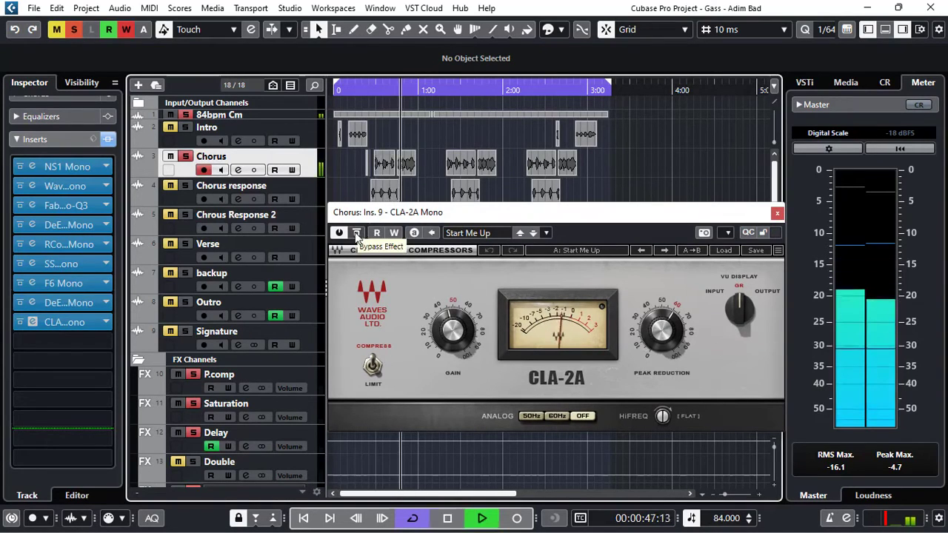
left_click(356, 233)
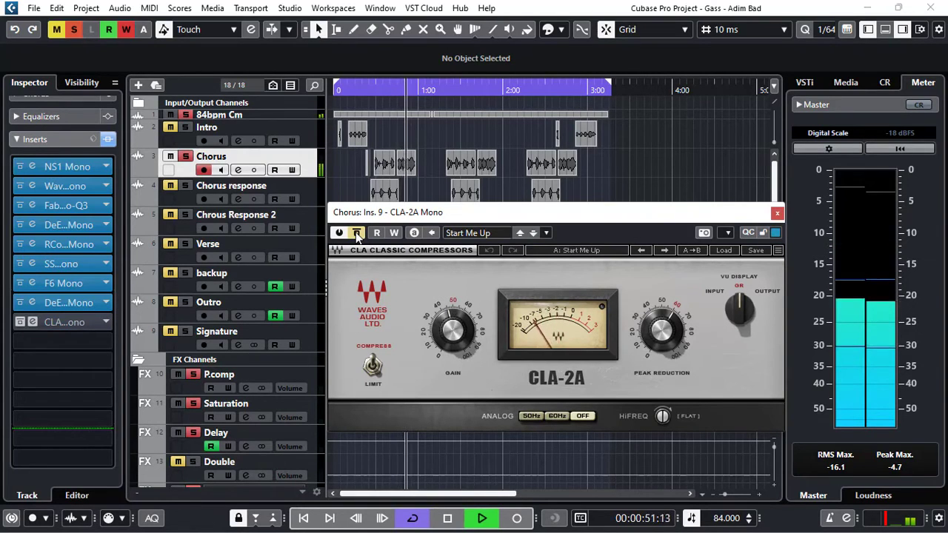
left_click(356, 234)
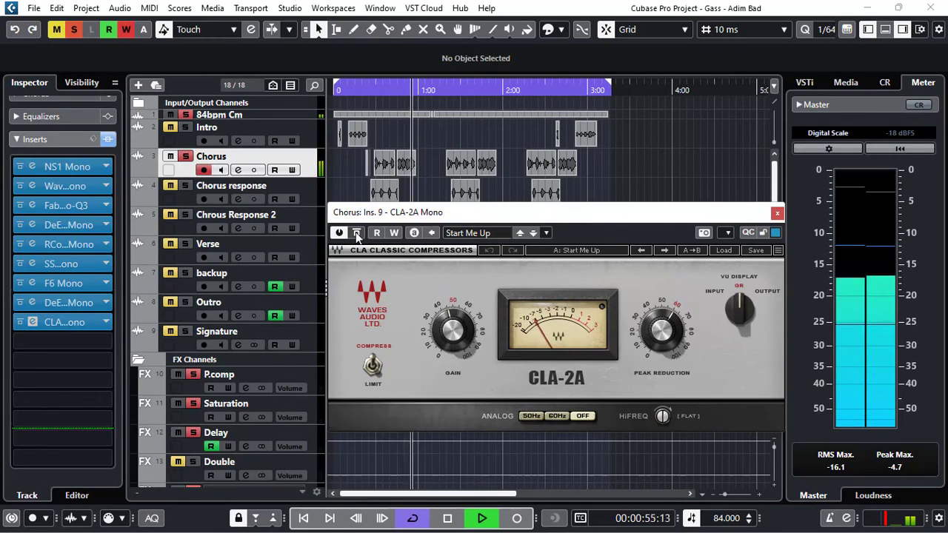
key("space")
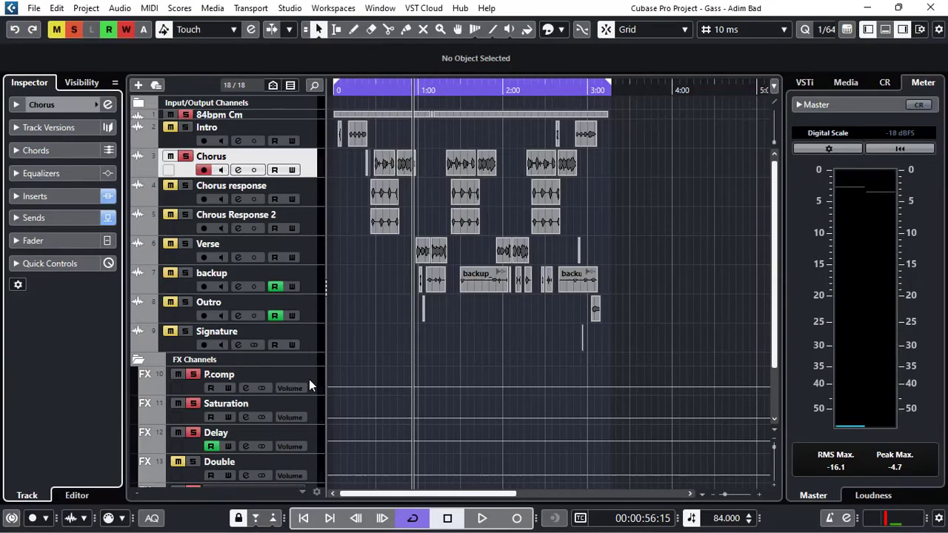
- Select the P.comp FX channel and examine its insert list, collapsing the list when finished
left_click(308, 379)
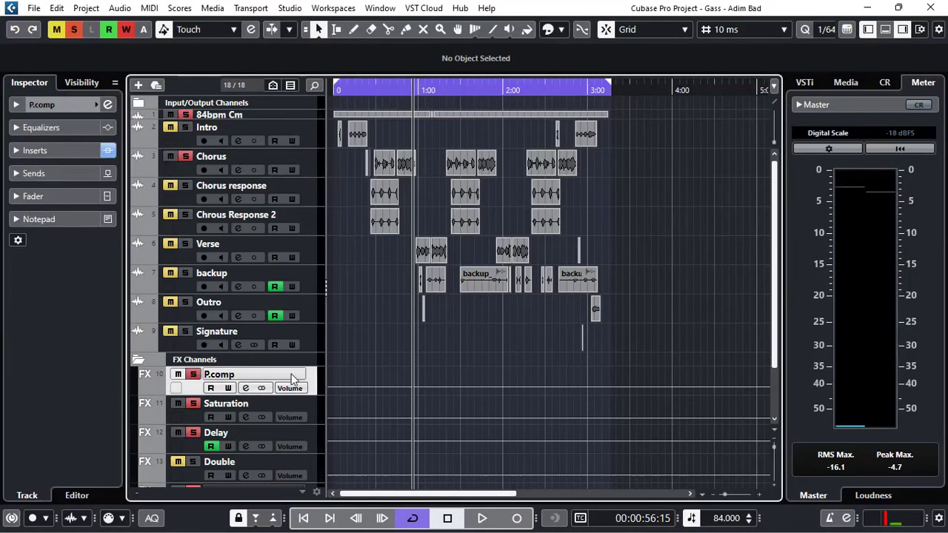
left_click(62, 150)
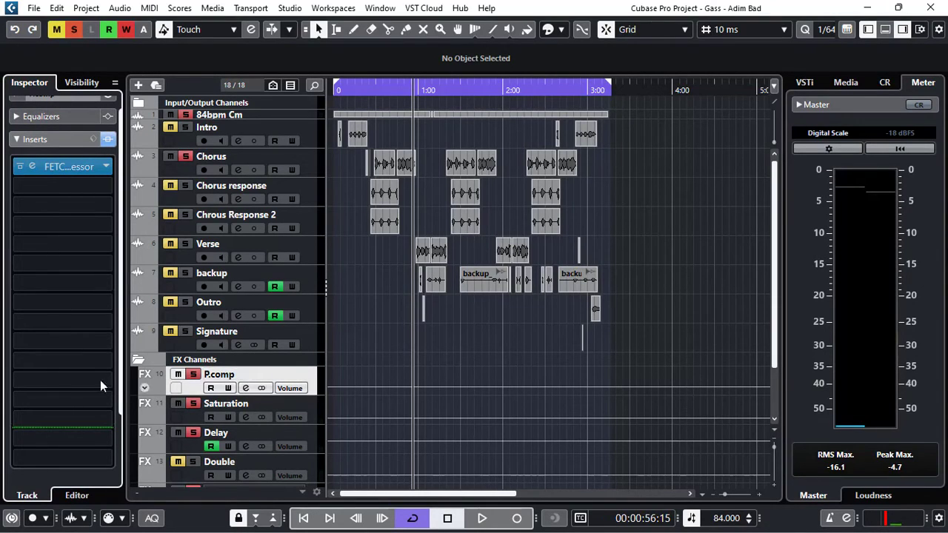
left_click(57, 141)
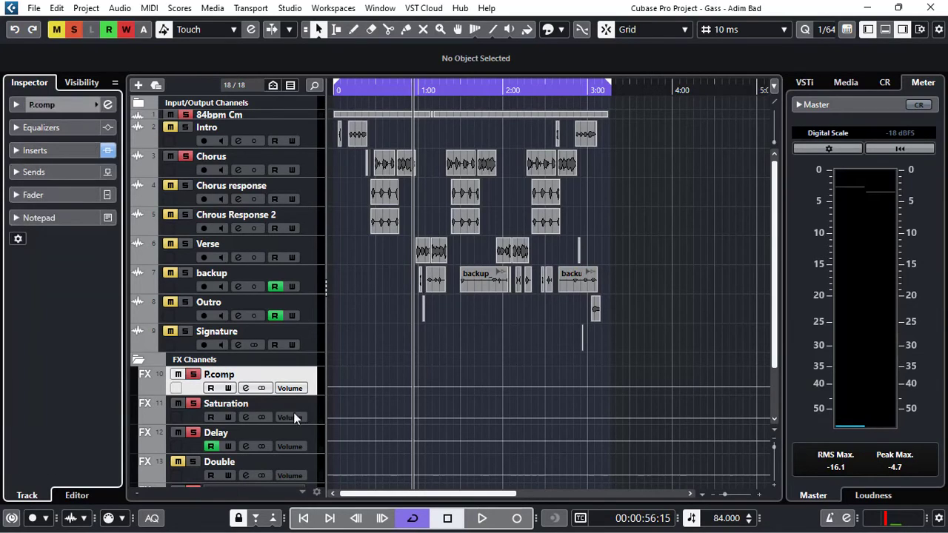
- Review the FabFilter Saturn 2 settings on the Saturation FX channel, close its editor, and display the channel's fader
left_click(311, 409)
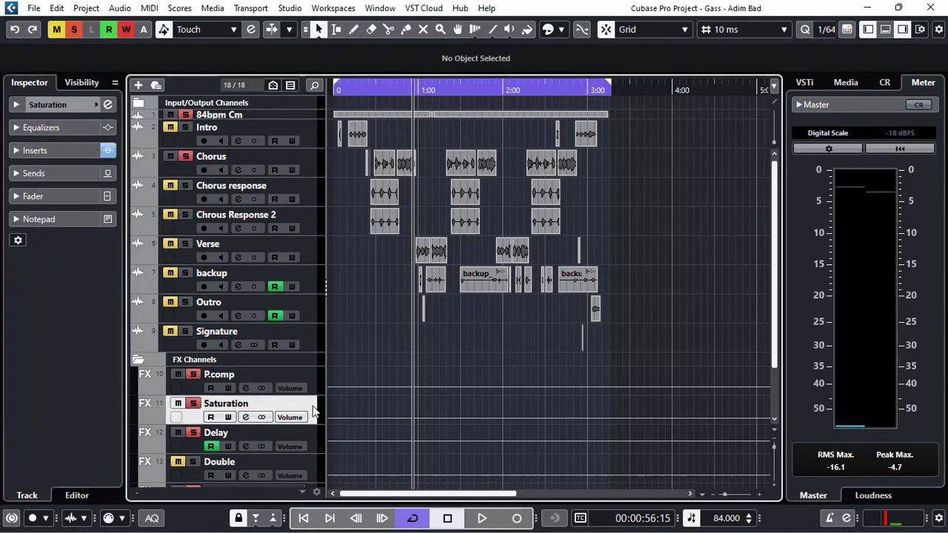
left_click(37, 151)
left_click(32, 167)
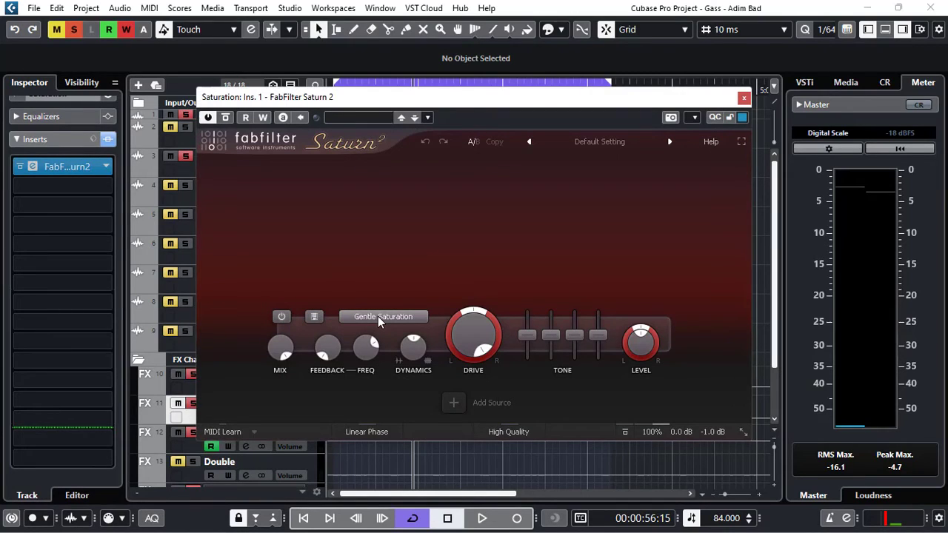
mouse_move(483, 351)
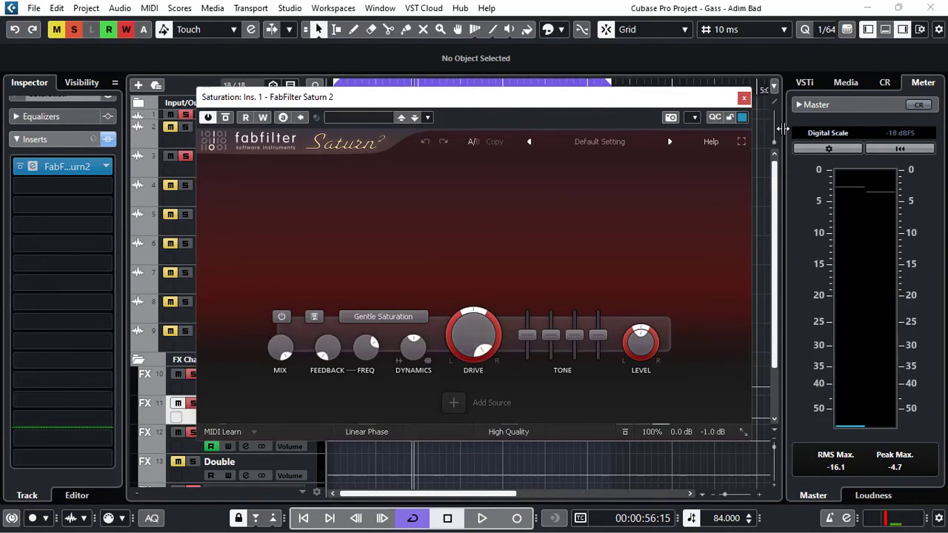
left_click(744, 98)
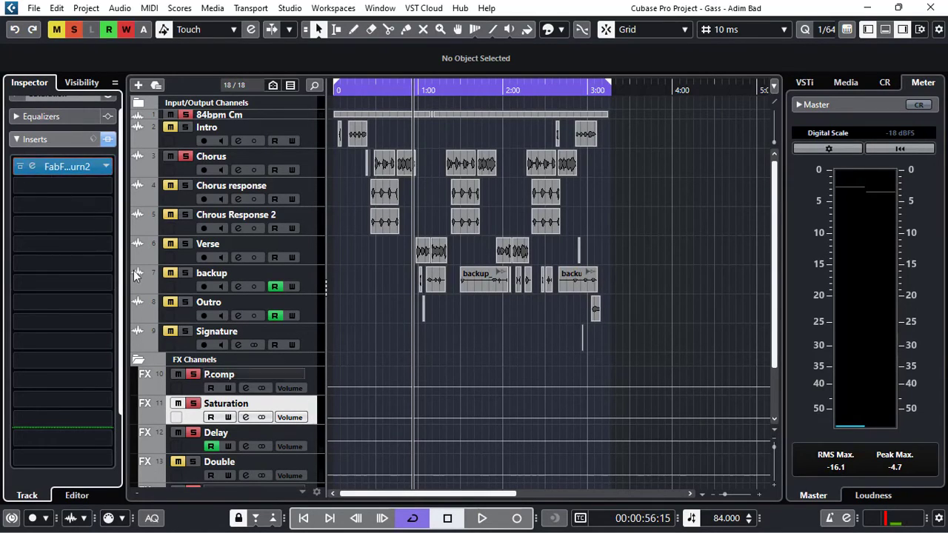
left_click(59, 140)
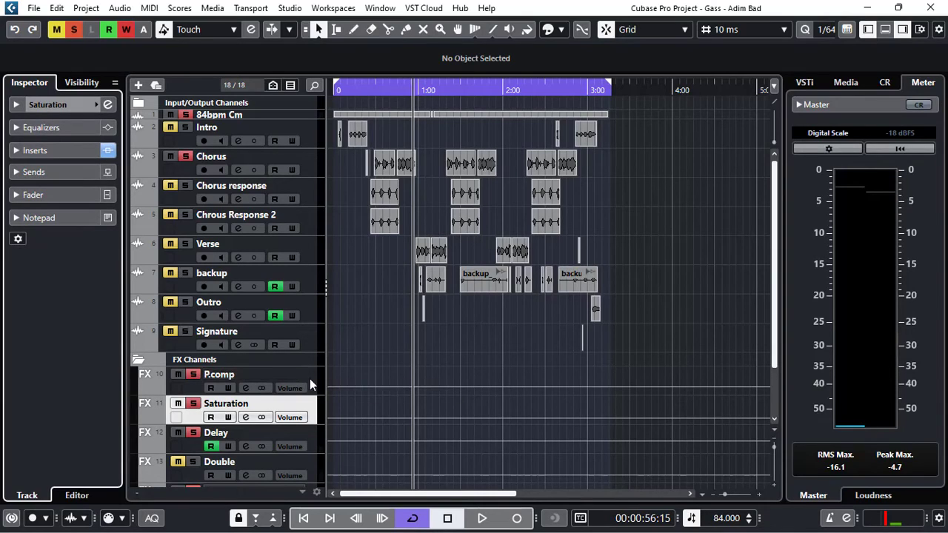
left_click(44, 194)
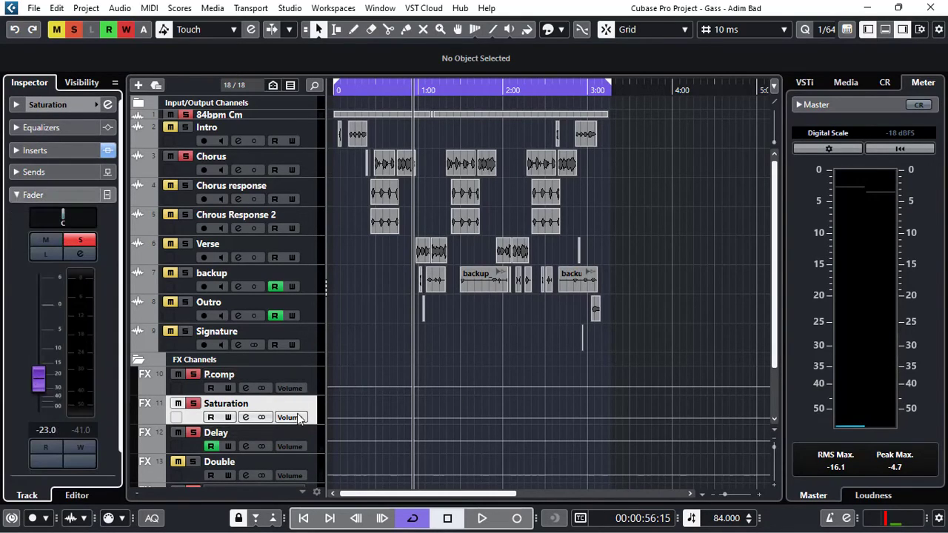
- Collapse the Saturation channel's fader section, select the HighEnd FX channel and examine its insert list, collapsing the list when finished
left_click(40, 194)
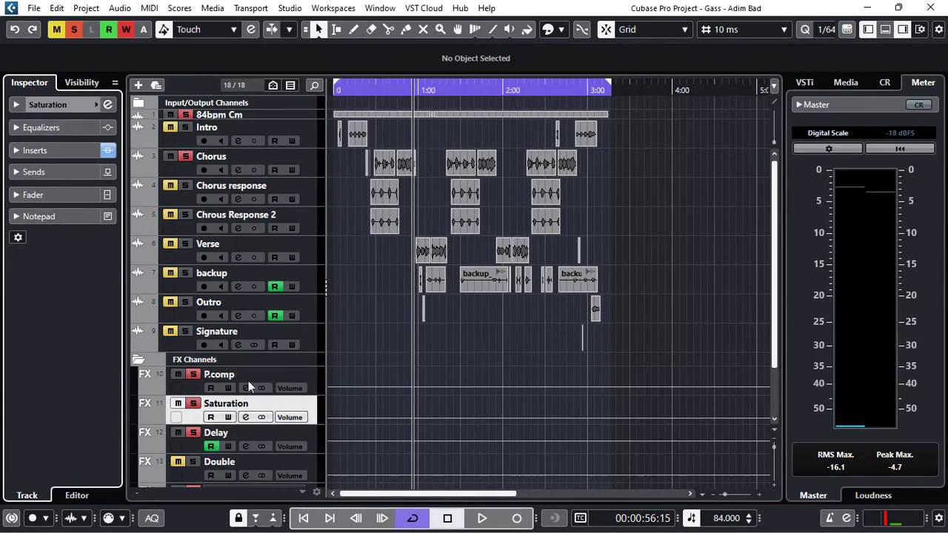
scroll(391, 368, "down", 3)
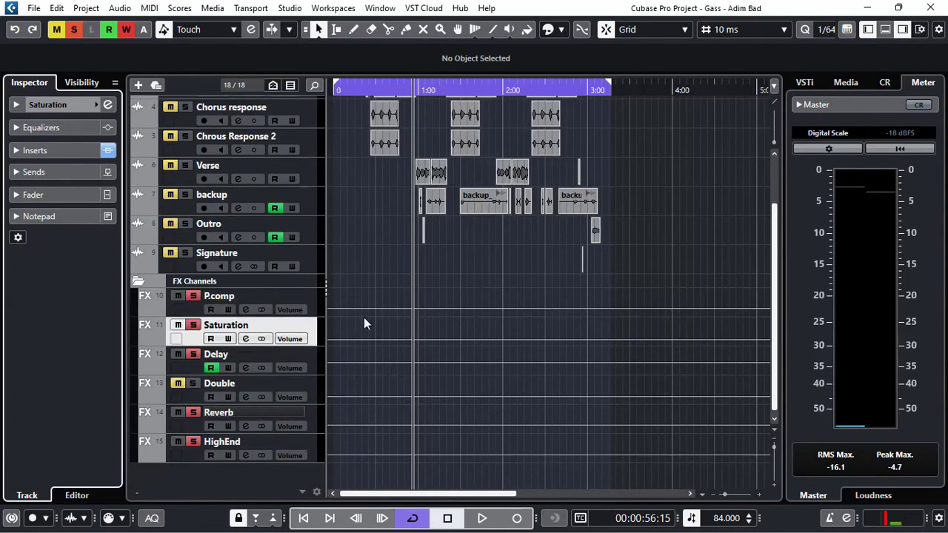
left_click(310, 445)
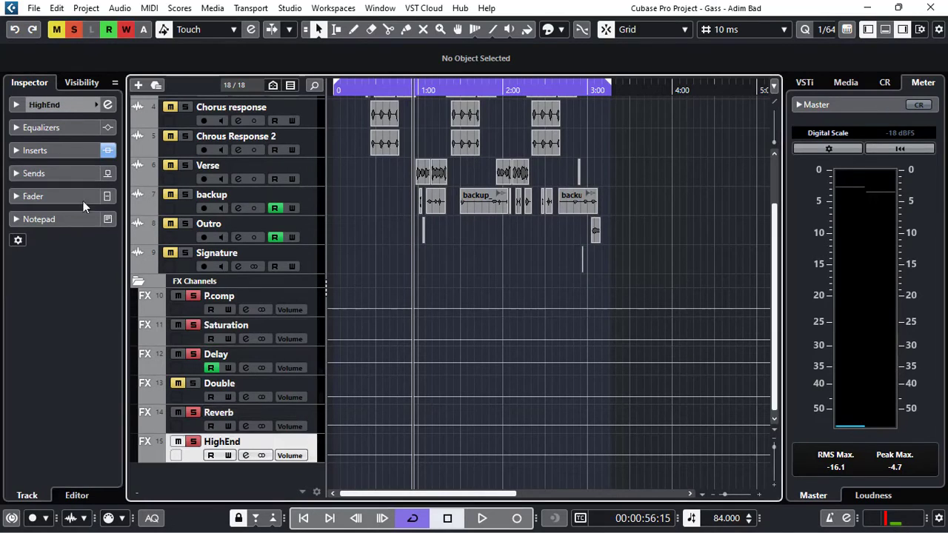
left_click(56, 153)
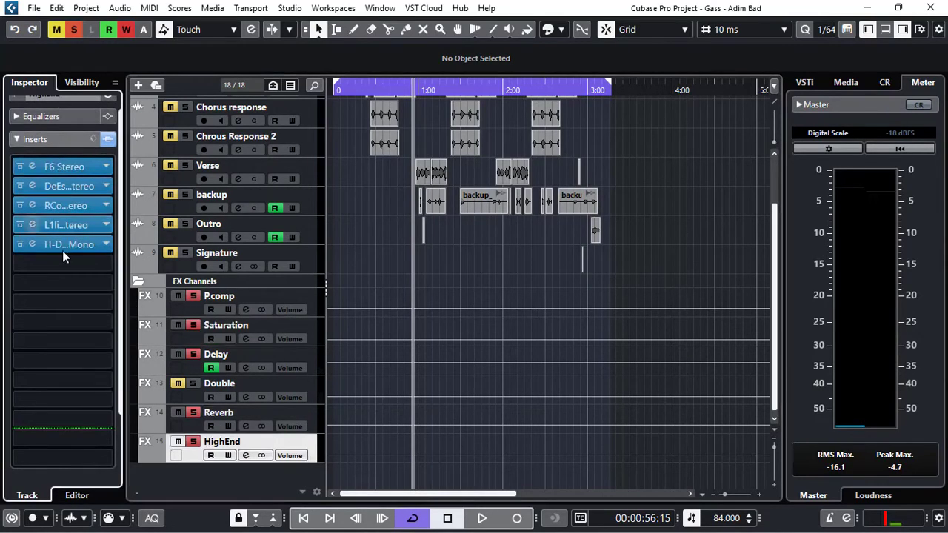
left_click(45, 143)
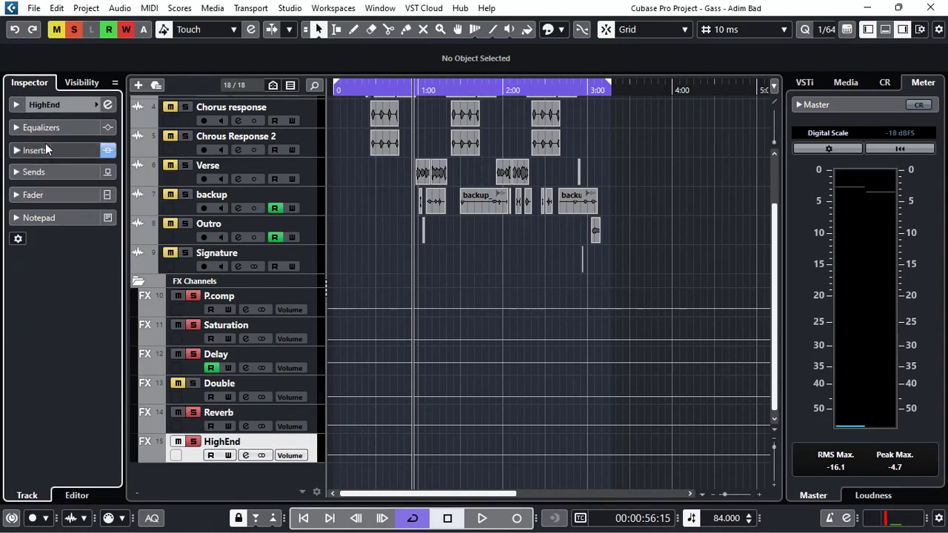
- Select the Reverb FX channel and display its insert list
left_click(310, 417)
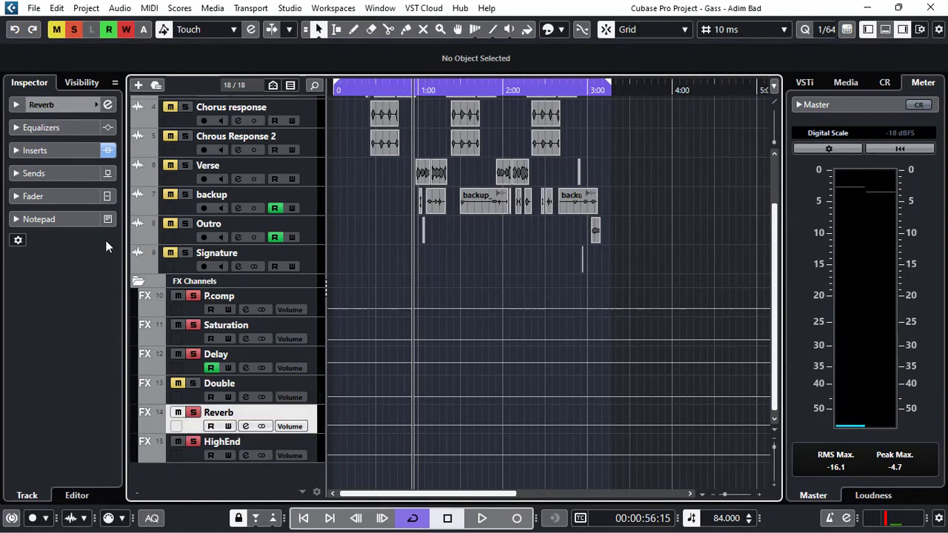
left_click(55, 153)
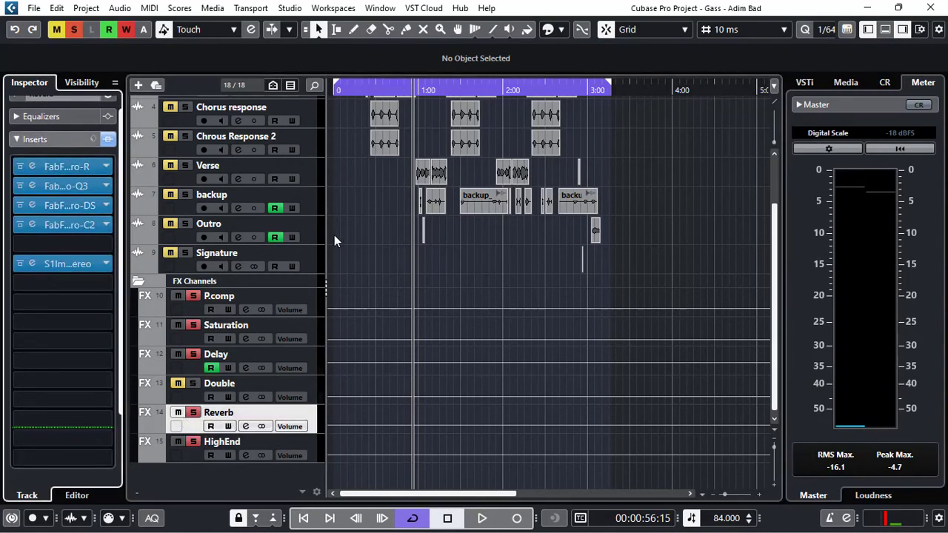
- Turn off solo on the Chorus and 84bpm Cm tracks, play the full mix from about 0:26, and stop
scroll(330, 234, "up", 3)
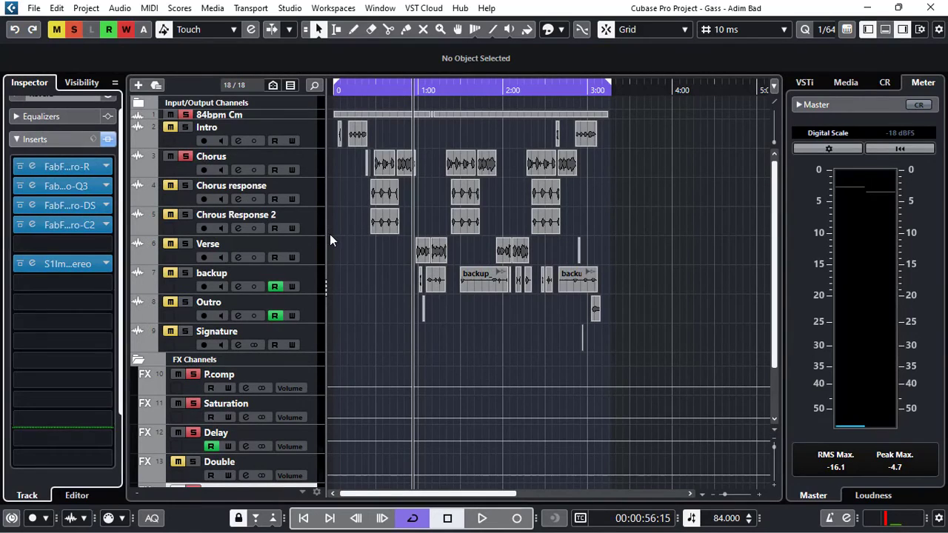
left_click(371, 91)
left_click(185, 156)
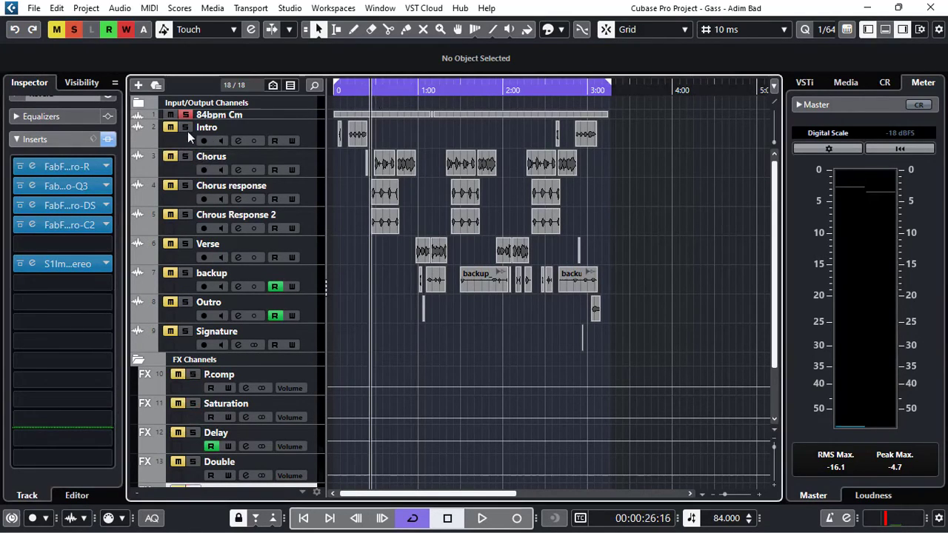
left_click(184, 115)
key("space")
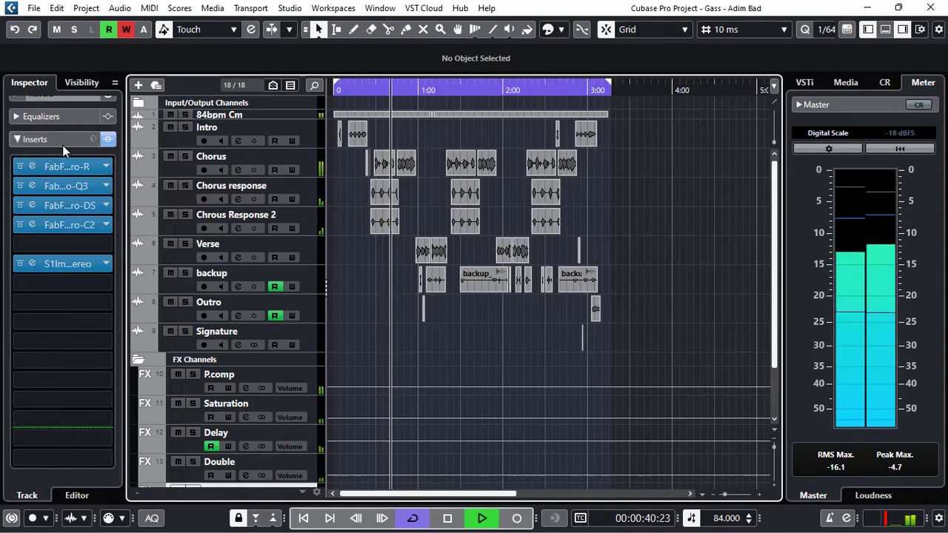
key("space")
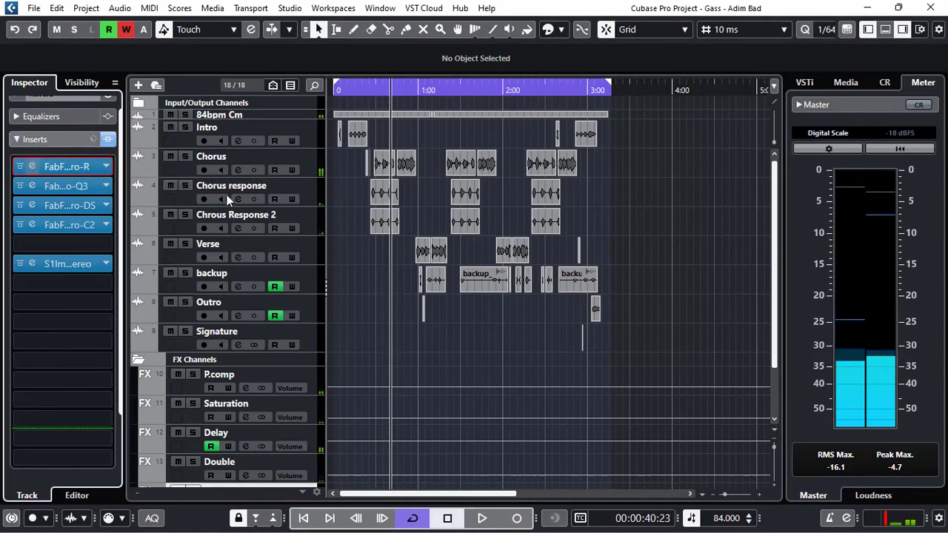
- Open FabFilter Pro-R from the Reverb channel's first insert, examine its Space setting, and close the editor
left_click(32, 166)
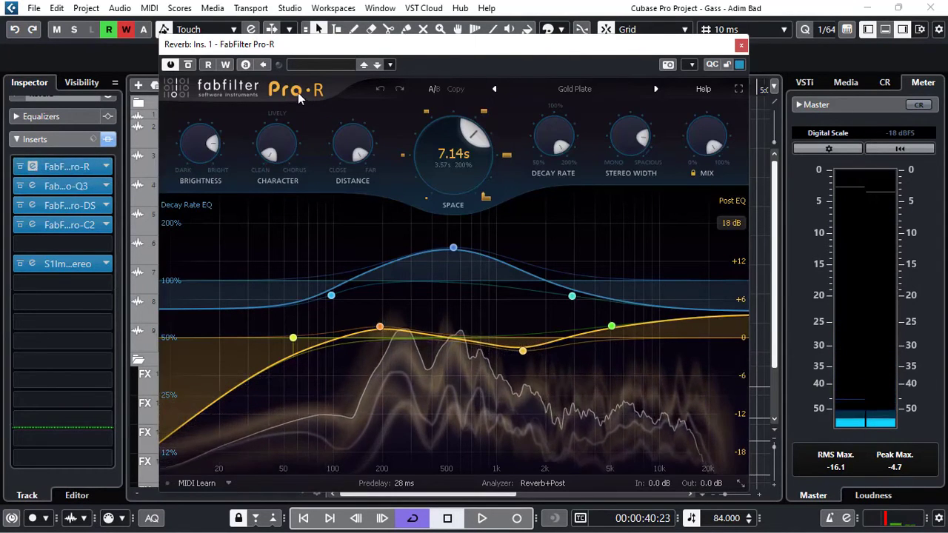
mouse_move(451, 159)
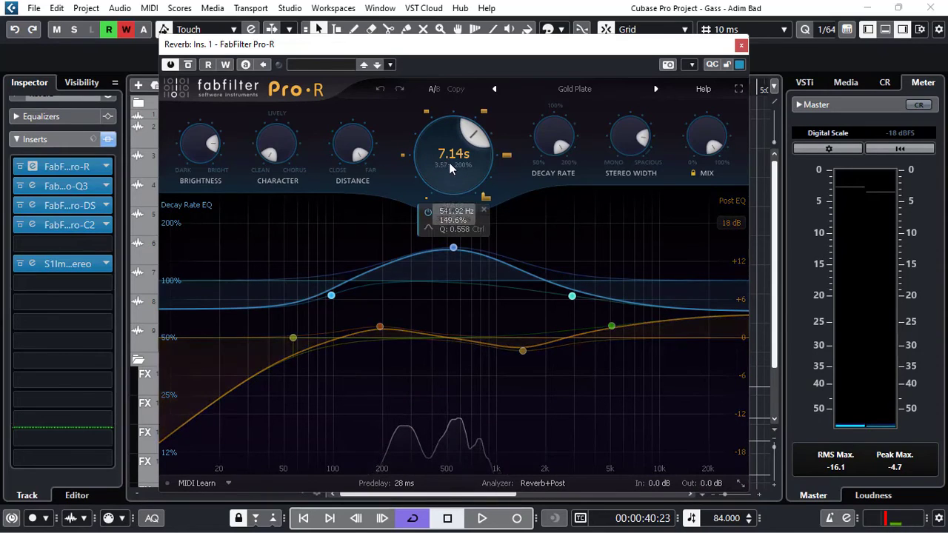
left_click(741, 46)
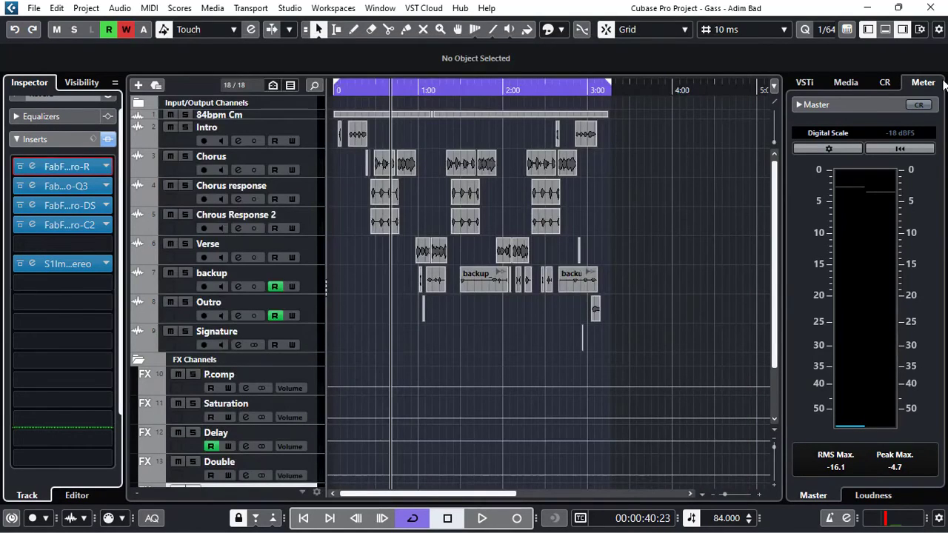
- Switch to Calculator and compute 60000 ÷ 84 × 2 × 2 as a tempo-based reverb time
left_click_drag(728, 46, 737, 43)
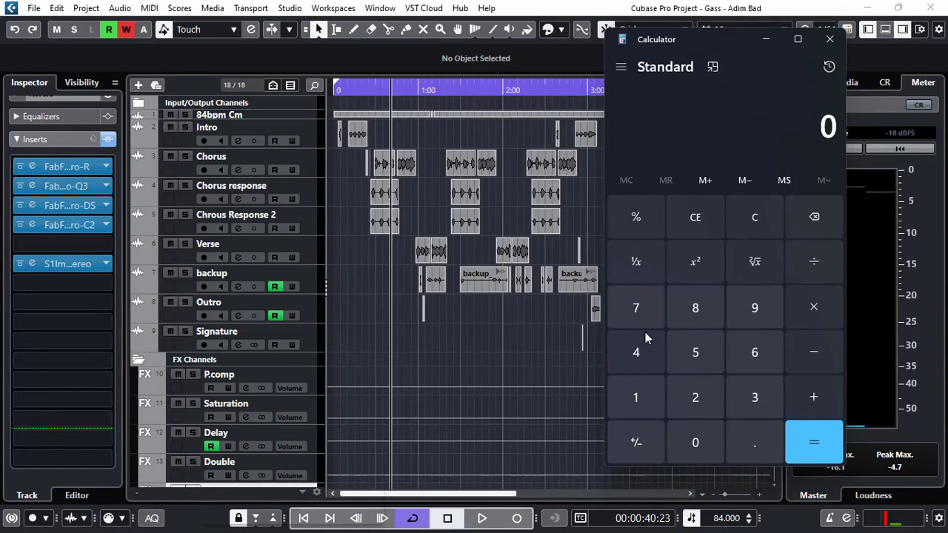
left_click(754, 352)
left_click(700, 450)
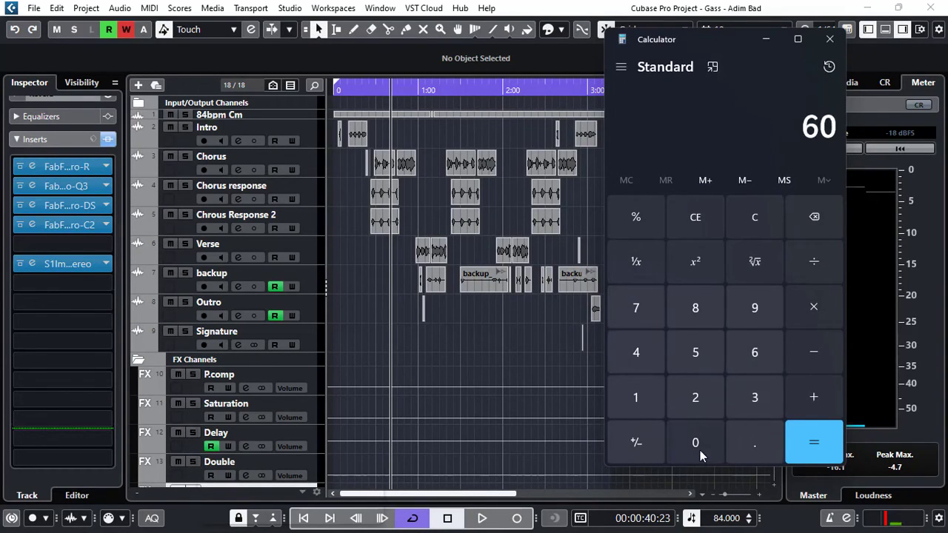
left_click(700, 450)
left_click(699, 450)
left_click(700, 450)
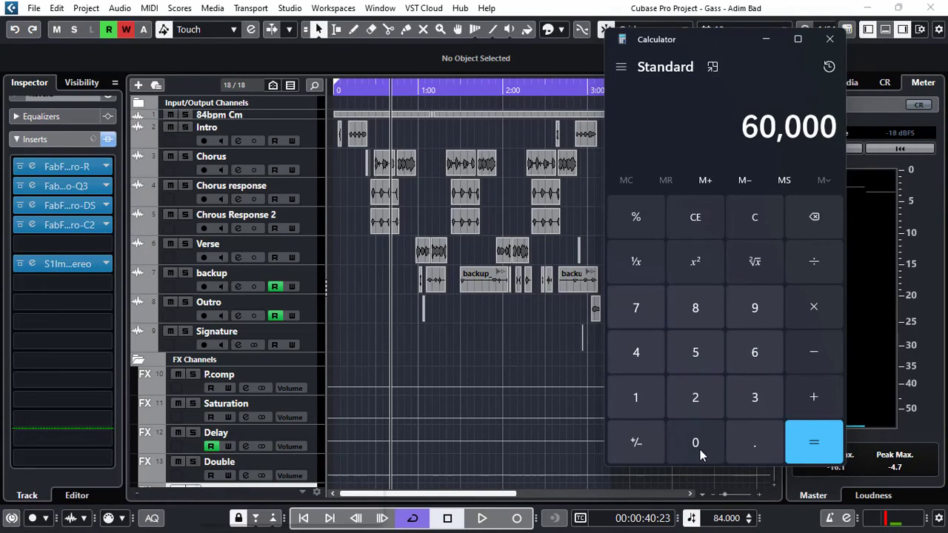
left_click(823, 258)
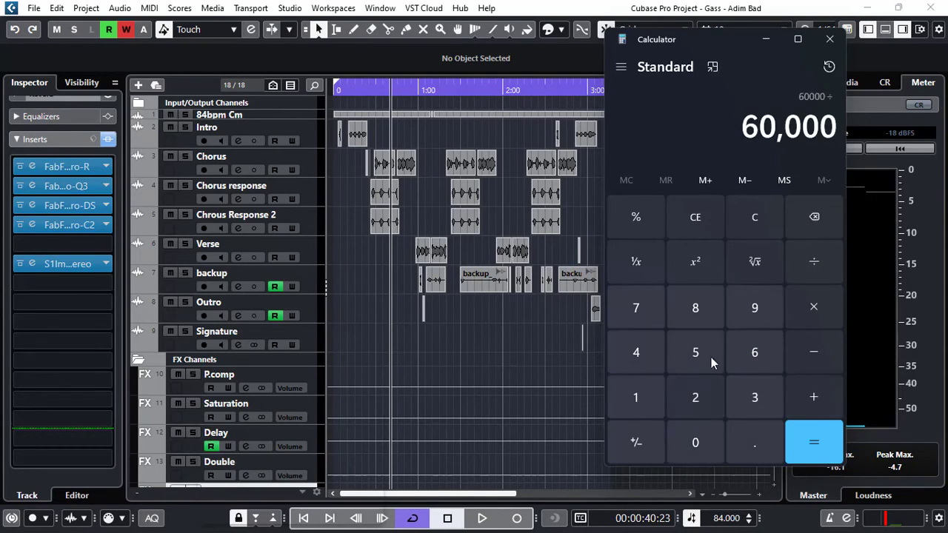
left_click(693, 314)
left_click(650, 348)
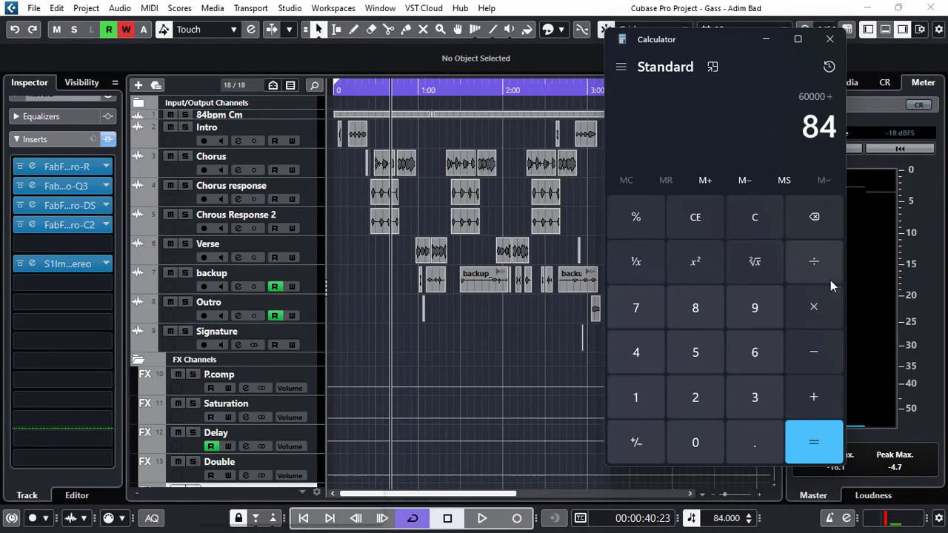
left_click(815, 307)
left_click(704, 398)
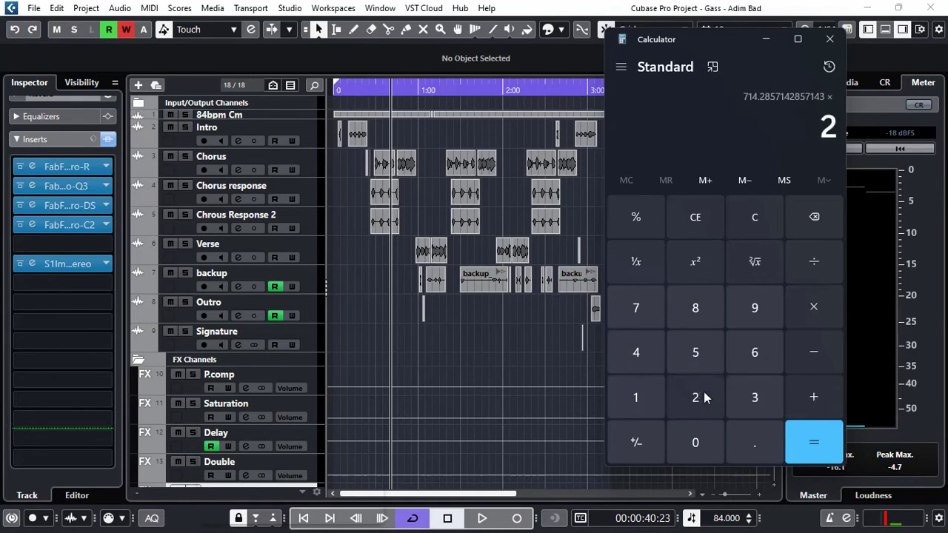
left_click(812, 310)
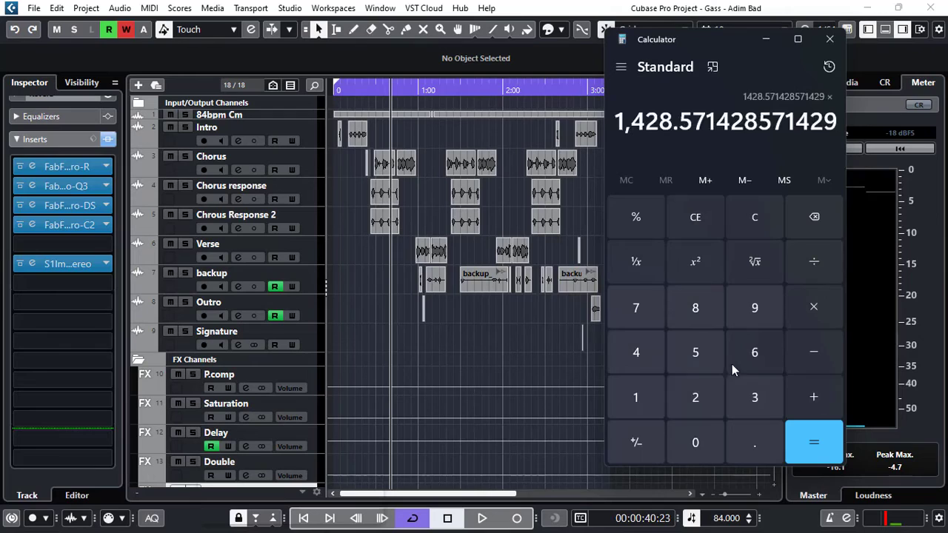
left_click(699, 397)
left_click(824, 437)
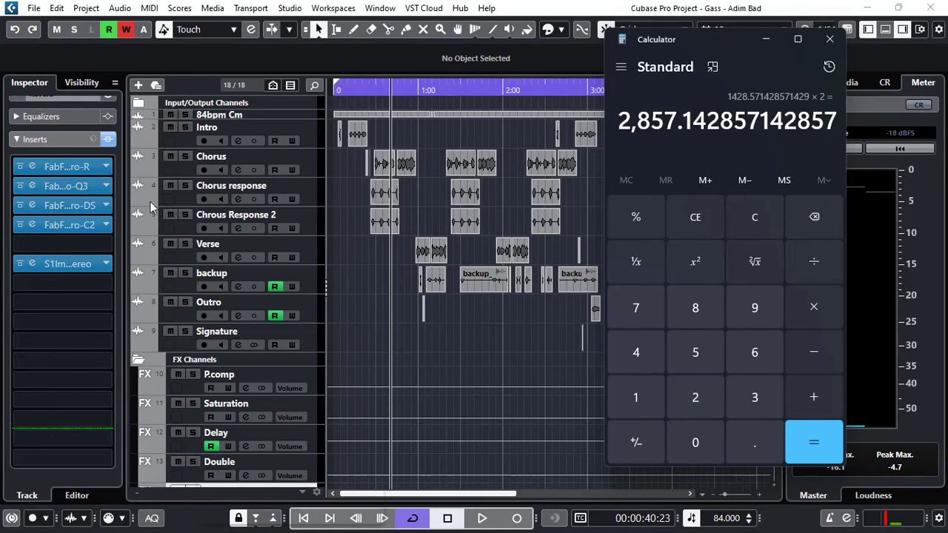
- Check the exact Space time of Pro-R on the Reverb channel against the calculation and close the editor
left_click(31, 169)
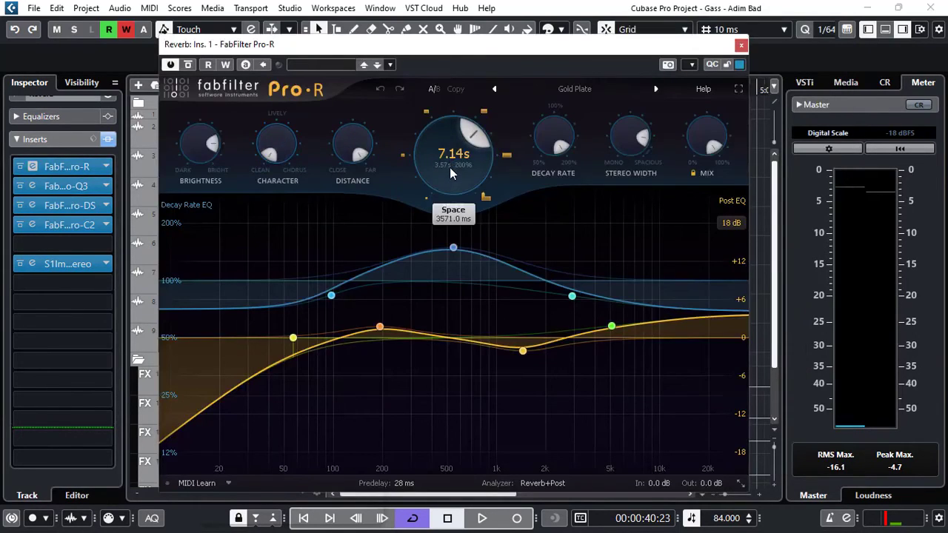
left_click(741, 46)
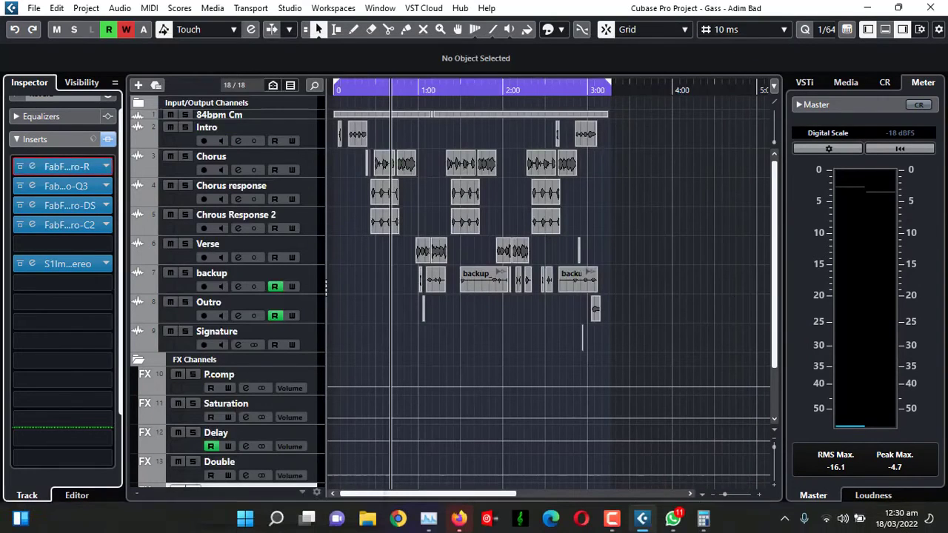
- Return to Calculator, clear the previous calculation, and compute 75000 ÷ 84 × 2 × 2 for the reverb time
left_click(704, 517)
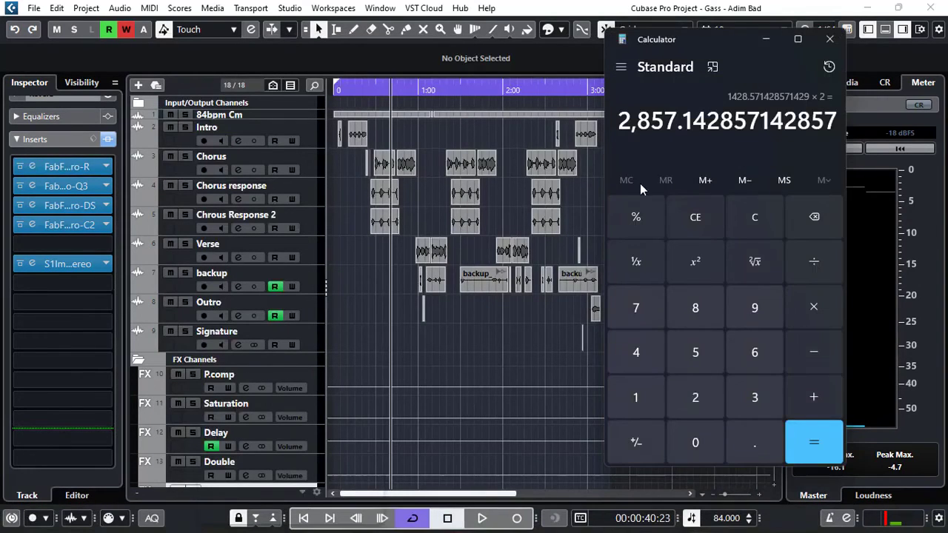
left_click(830, 67)
left_click(727, 91)
left_click(712, 216)
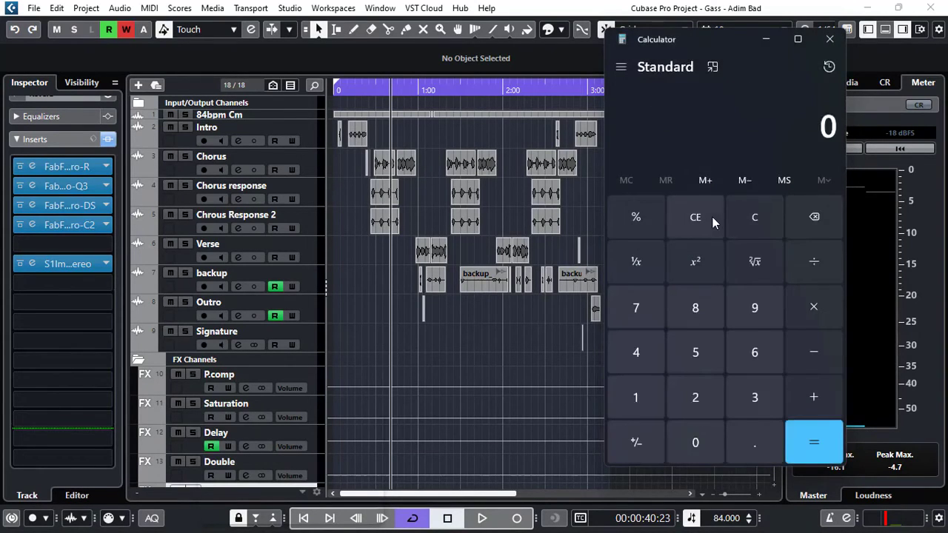
left_click(650, 316)
left_click(680, 346)
left_click(710, 436)
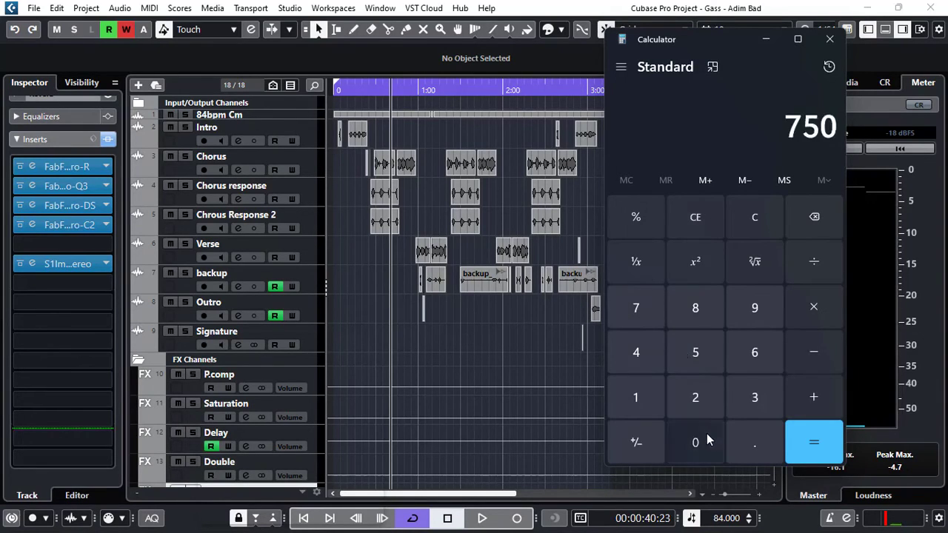
left_click(707, 440)
left_click(814, 262)
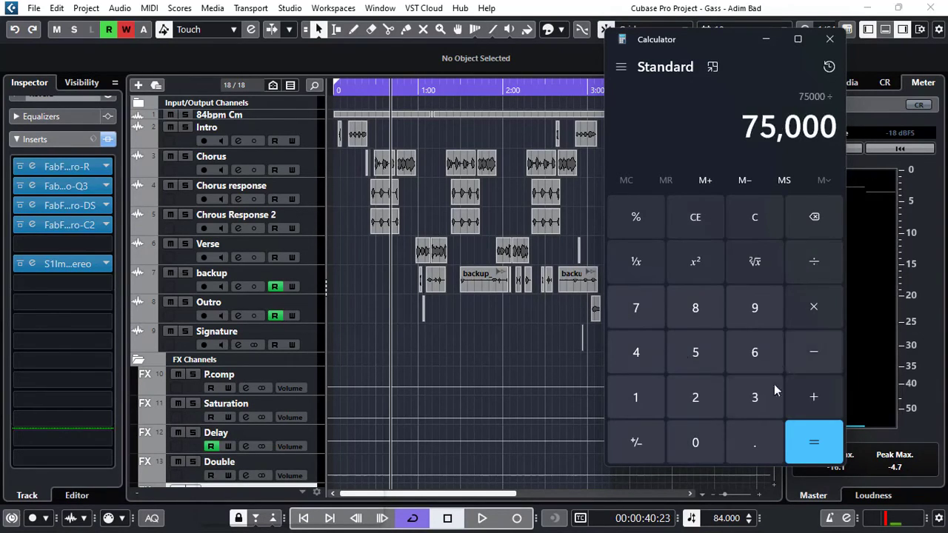
left_click(693, 310)
left_click(638, 352)
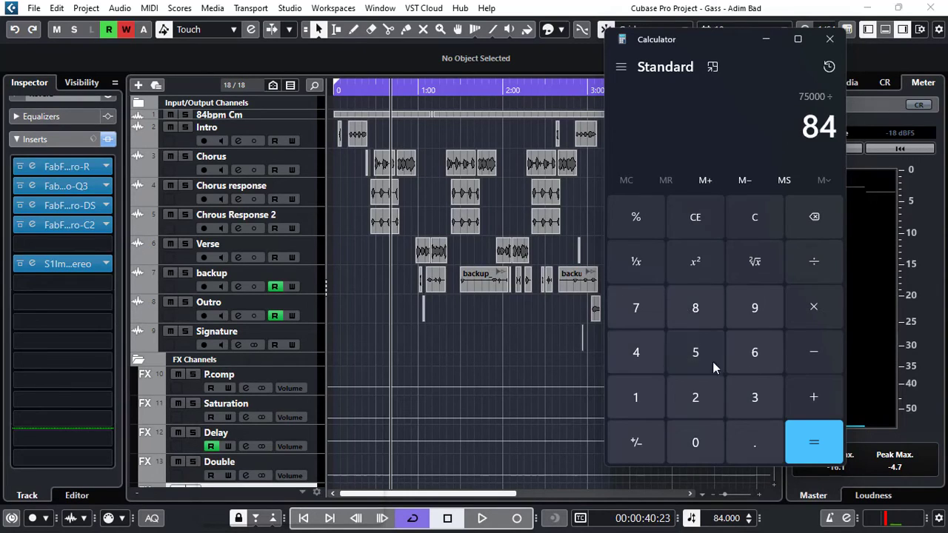
left_click(816, 310)
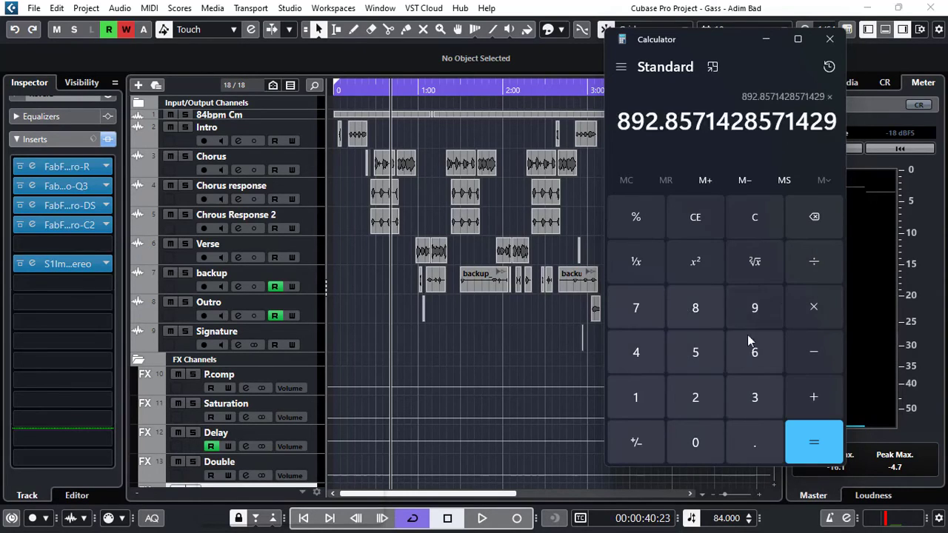
left_click(698, 398)
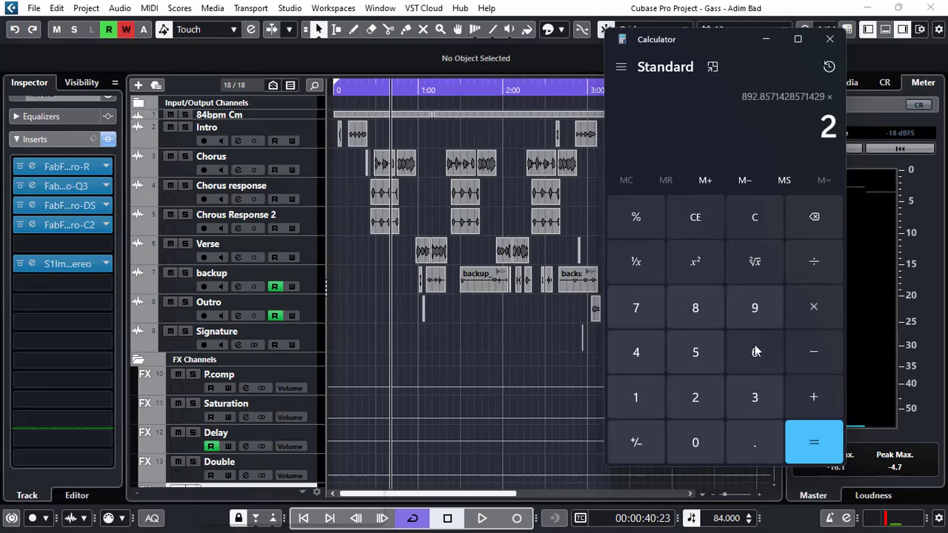
left_click(814, 306)
left_click(702, 396)
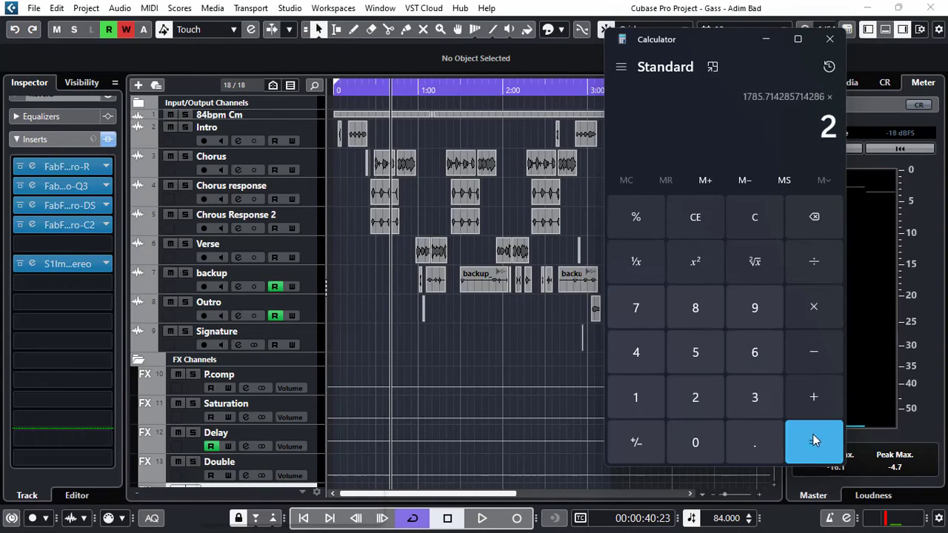
left_click(813, 442)
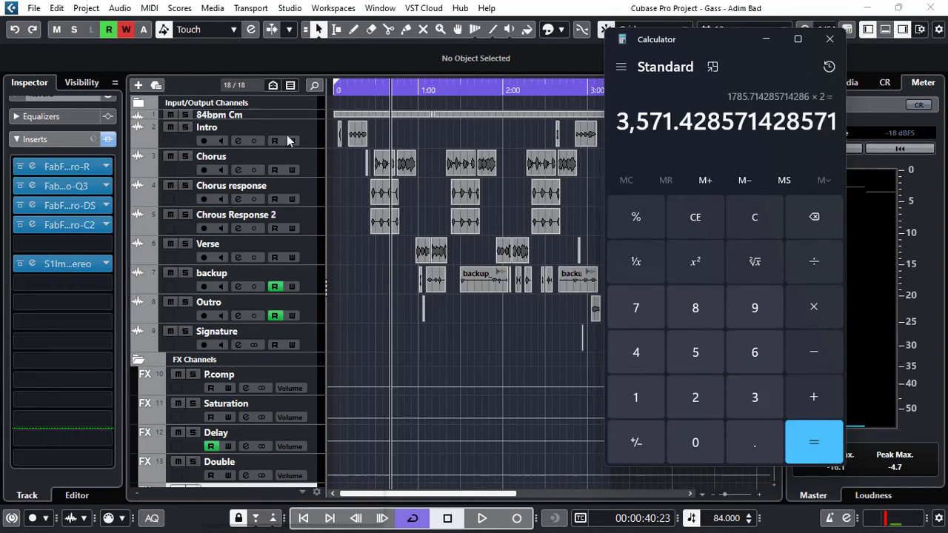
- Reopen Pro-R on the Reverb channel, review its Space and Predelay settings, and close the editor
left_click(37, 169)
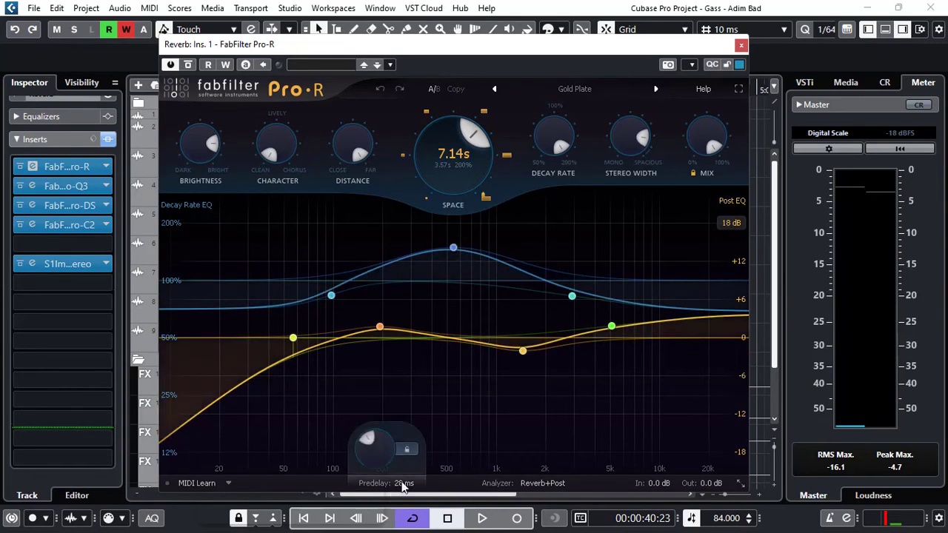
left_click(741, 47)
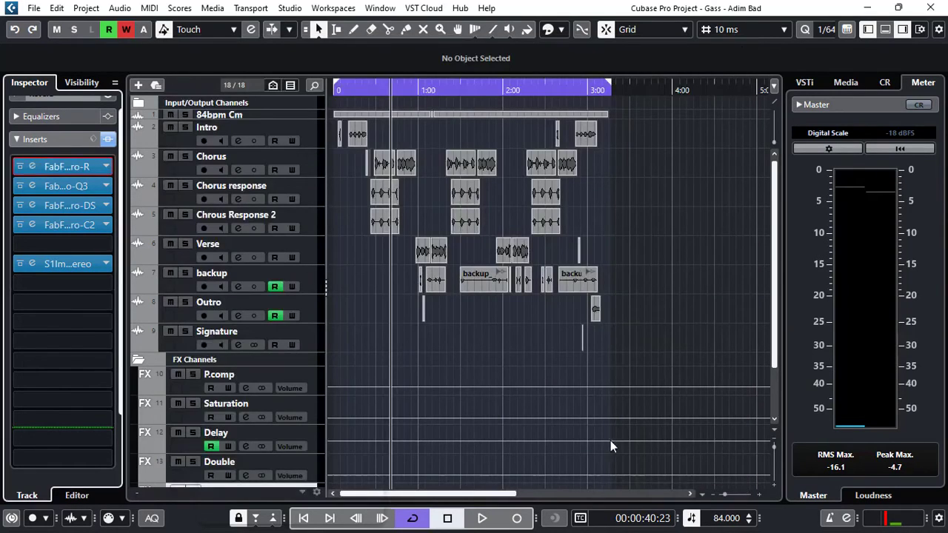
- Return to Calculator and halve the 3,571 ms reverb time seven times to derive a tempo-based predelay
left_click(704, 517)
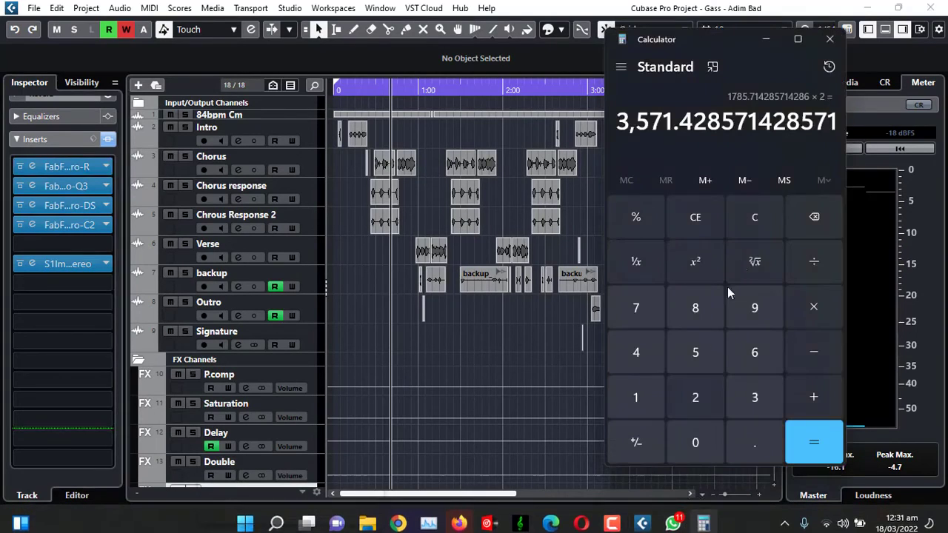
left_click(815, 265)
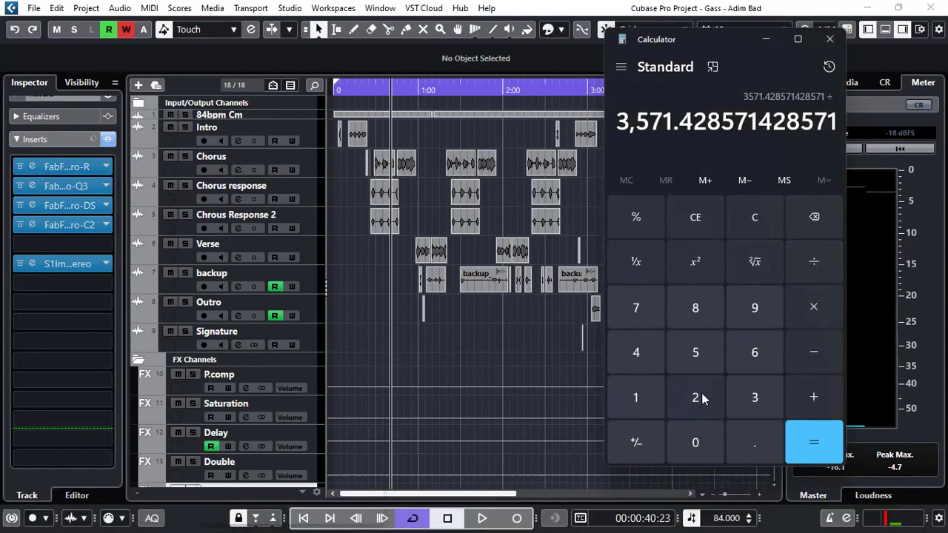
left_click(700, 396)
left_click(818, 267)
left_click(705, 393)
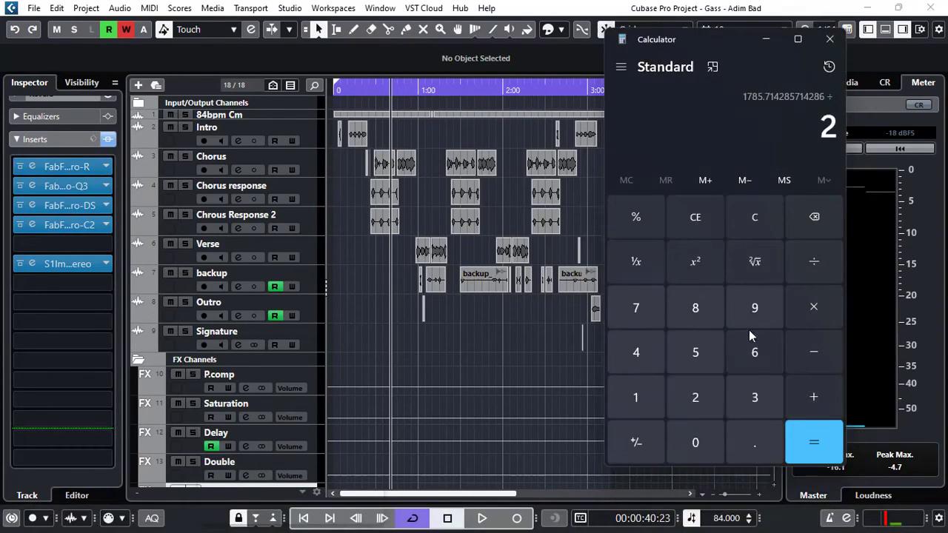
left_click(815, 265)
left_click(694, 391)
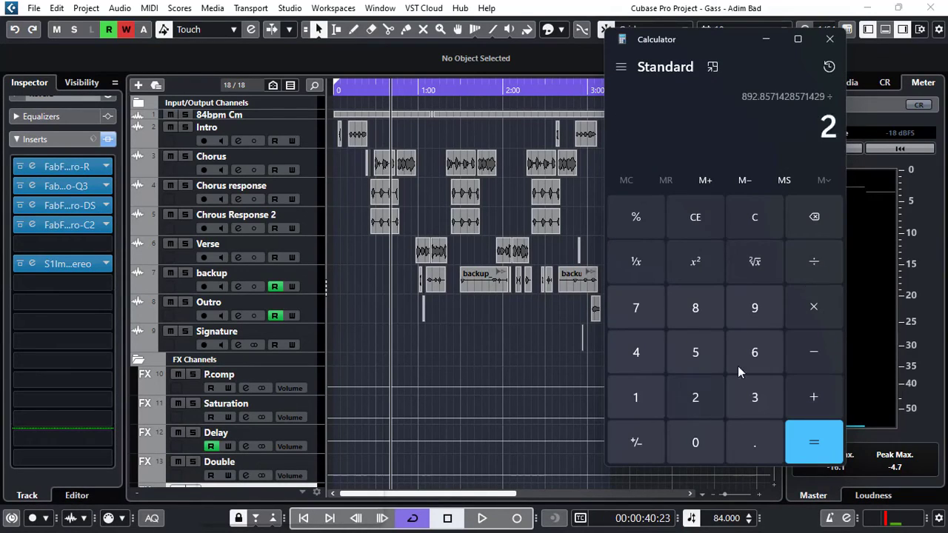
left_click(817, 267)
left_click(703, 404)
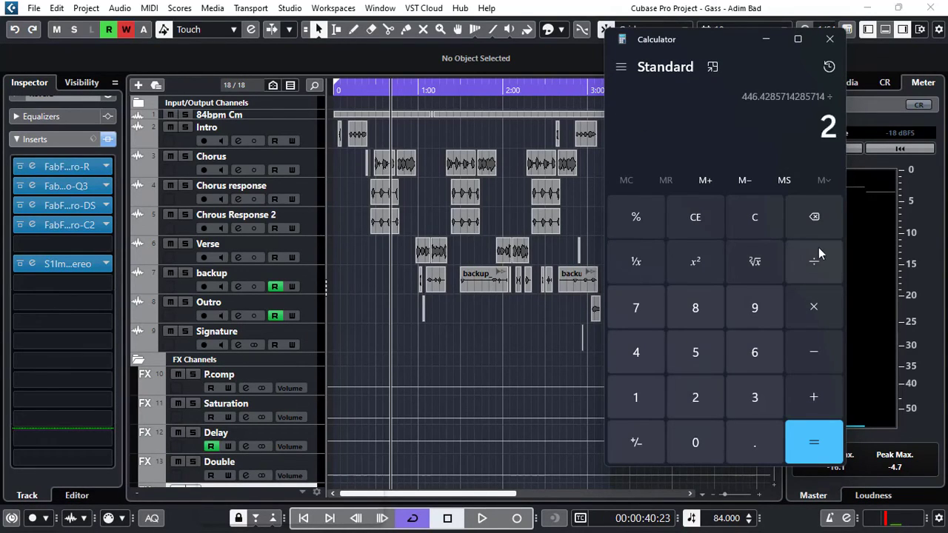
left_click(818, 263)
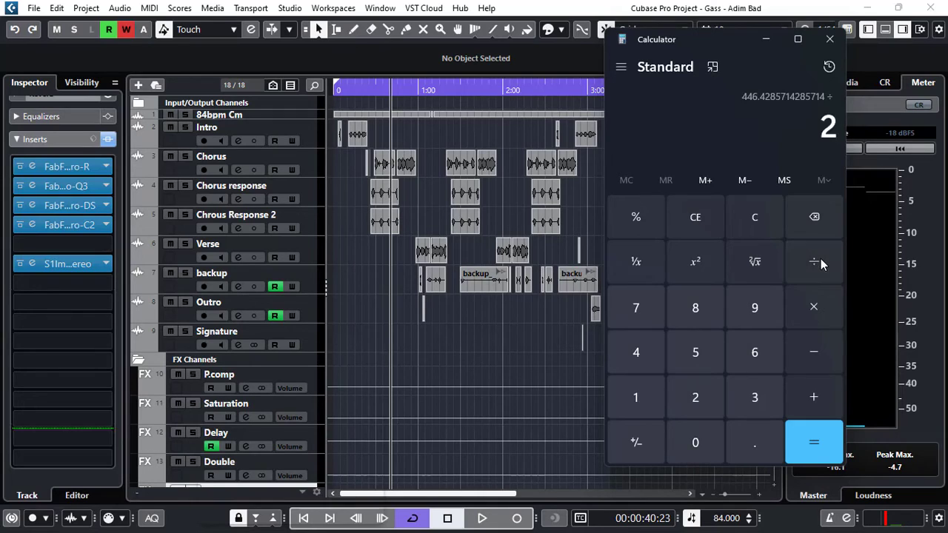
left_click(702, 397)
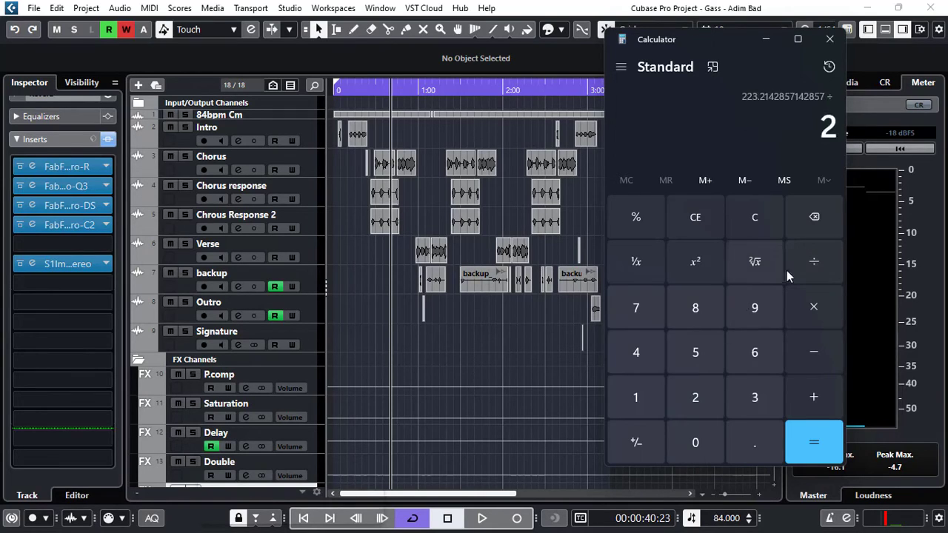
left_click(787, 269)
left_click(698, 397)
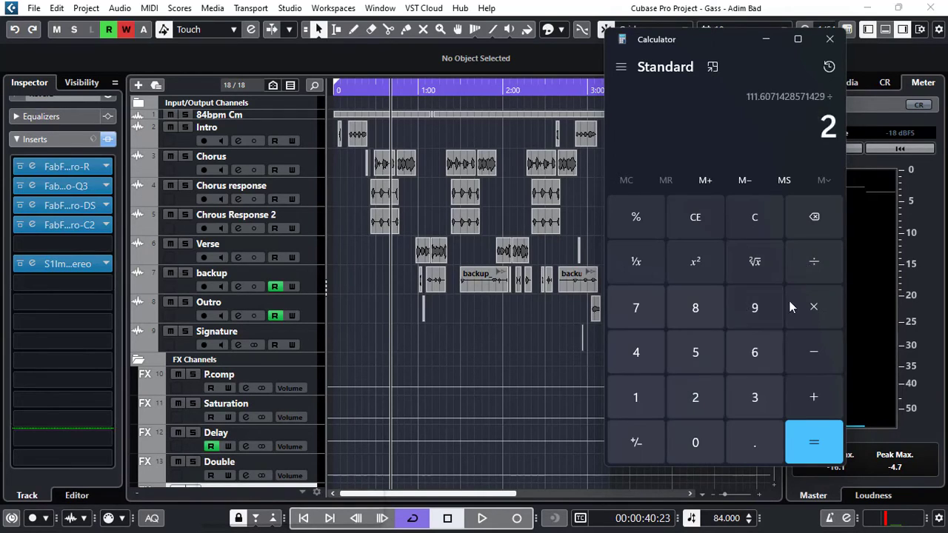
left_click(812, 265)
left_click(694, 399)
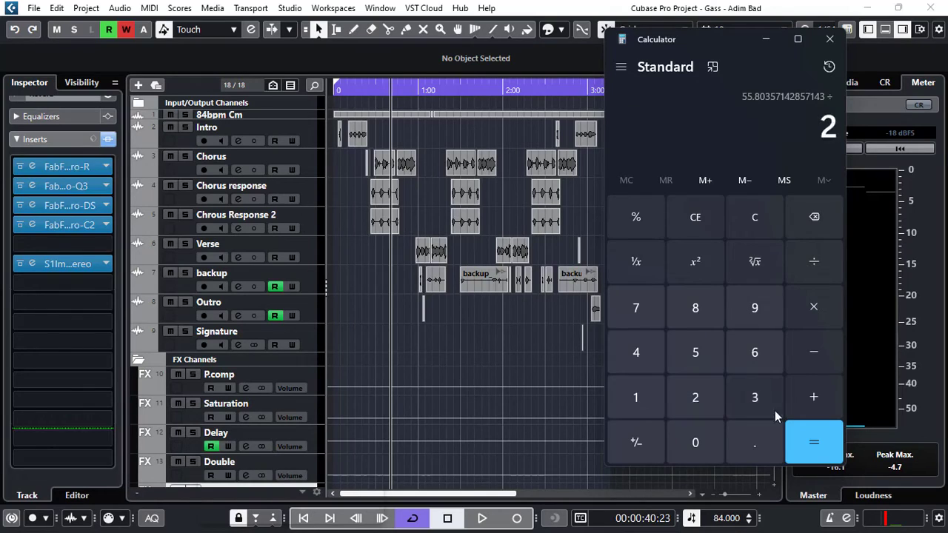
left_click(814, 442)
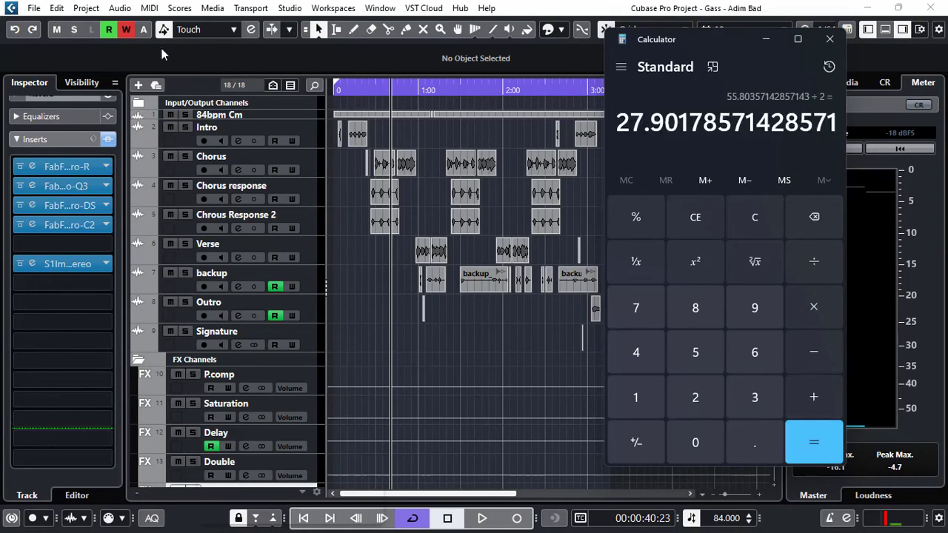
- Check the Predelay of Pro-R on the Reverb channel against the calculation and close the editor
left_click(29, 170)
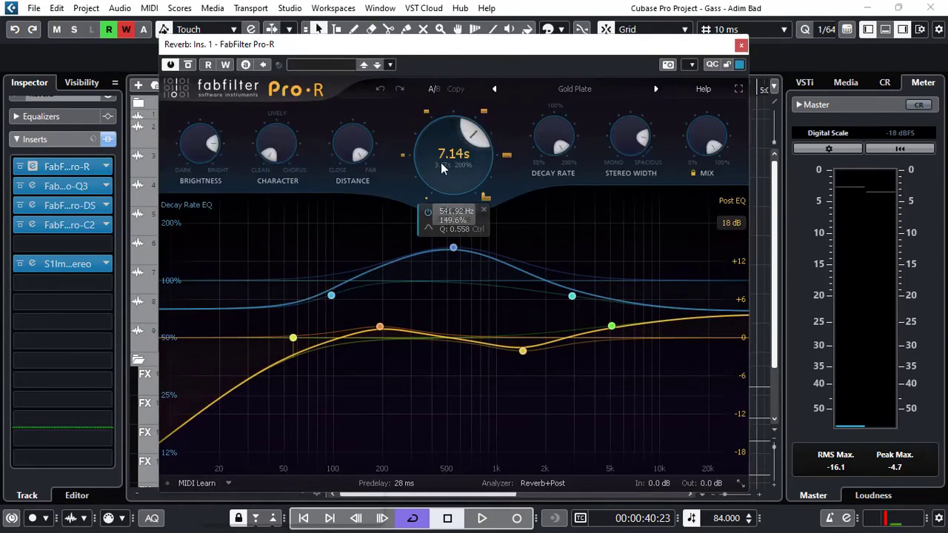
mouse_move(397, 484)
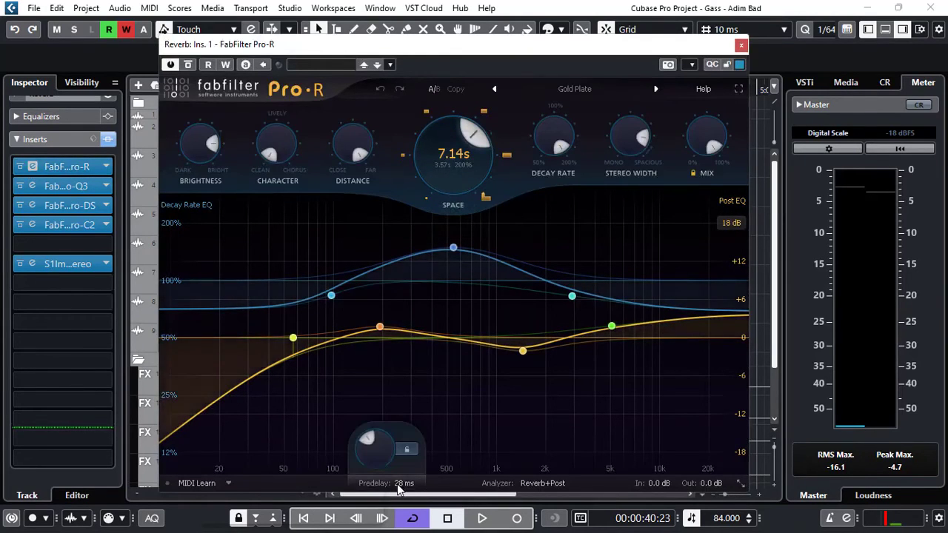
left_click(741, 46)
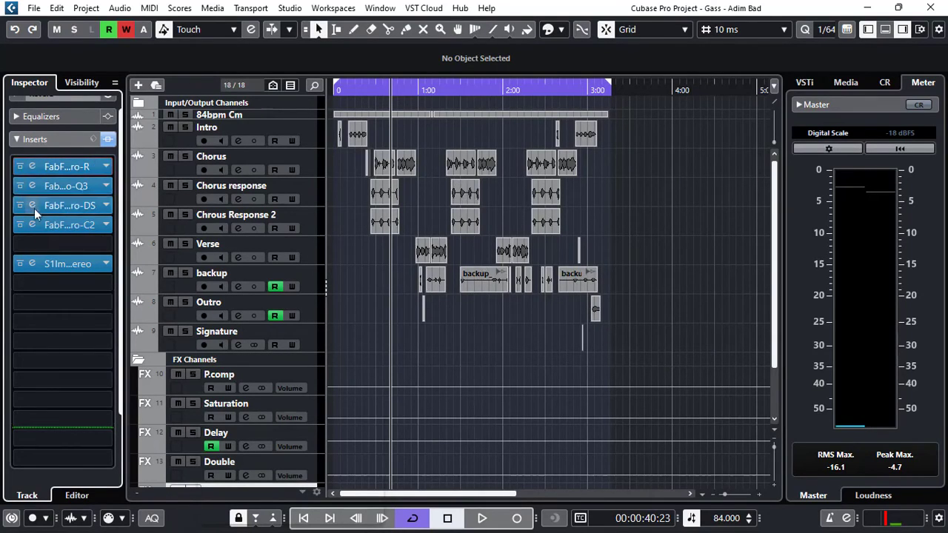
- In the Reverb channel's Pro-Q 3, set the high cut's slope to 18 dB/oct and lower its frequency to about 7638 Hz
left_click(74, 191)
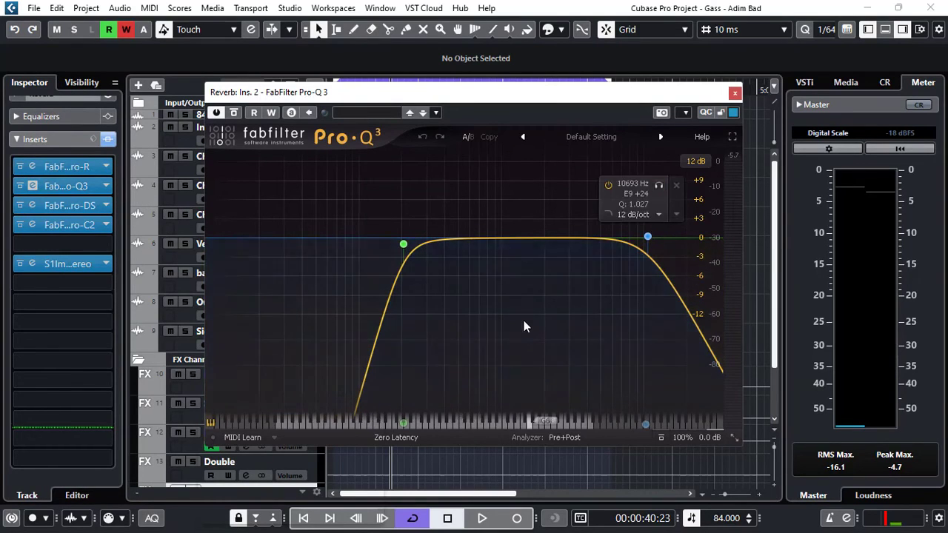
left_click(658, 215)
left_click(653, 260)
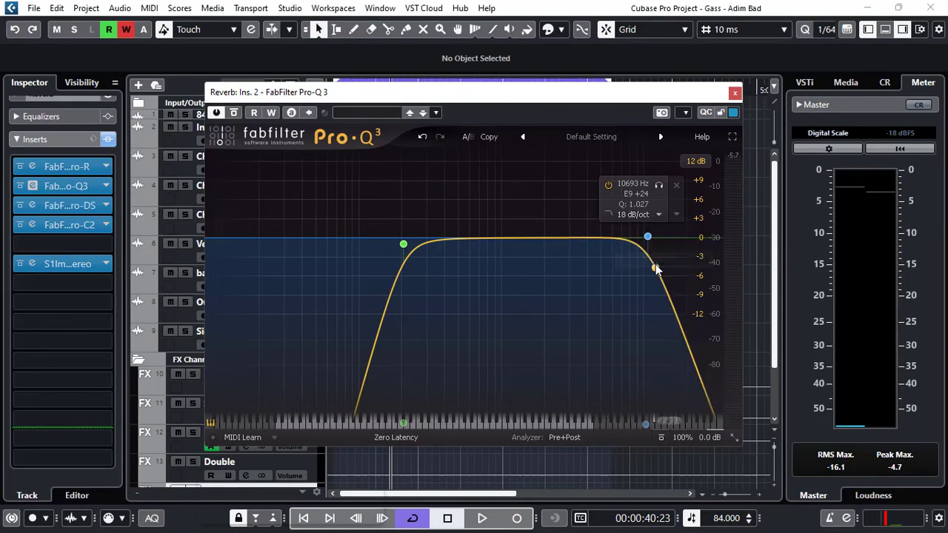
left_click_drag(647, 237, 626, 237)
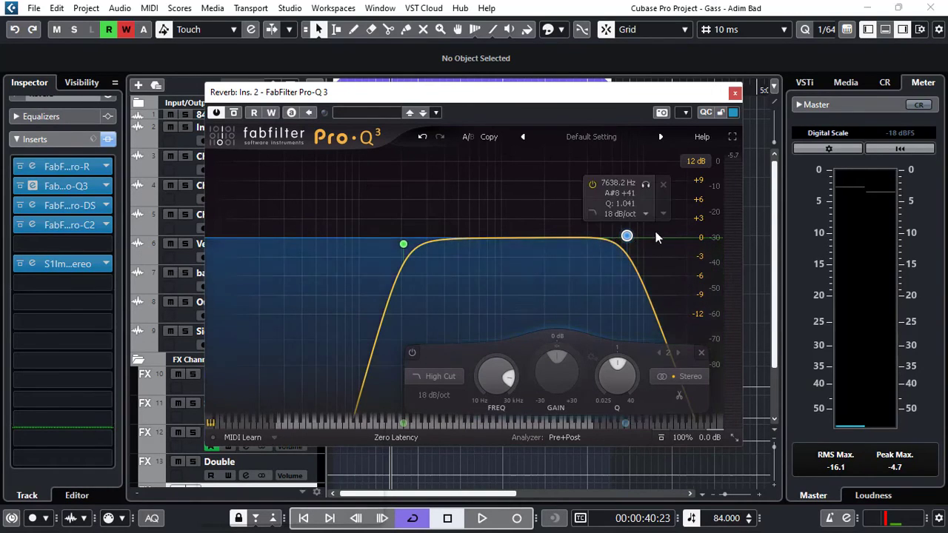
- Review the Pro-DS, Pro-C 2 and S1 Imager settings on the Reverb channel, closing each editor after viewing
left_click(43, 206)
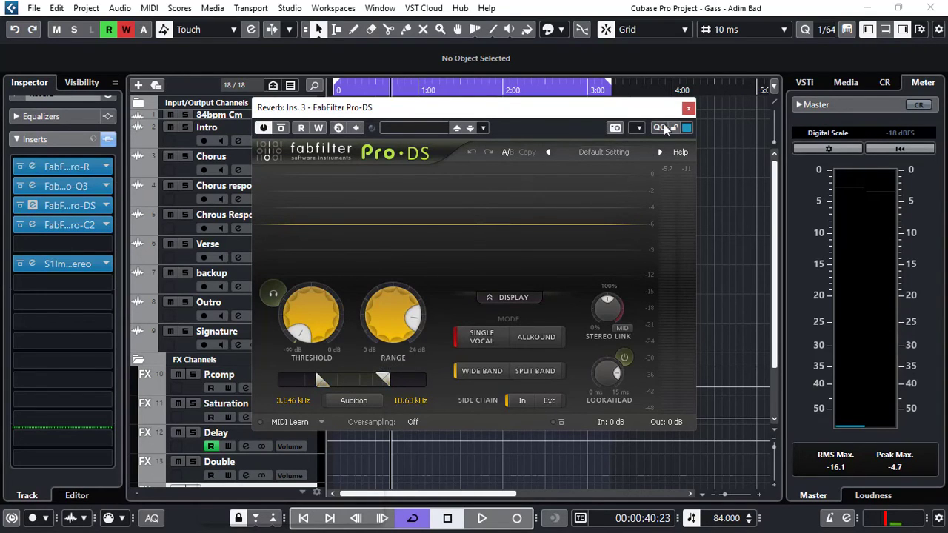
left_click(689, 109)
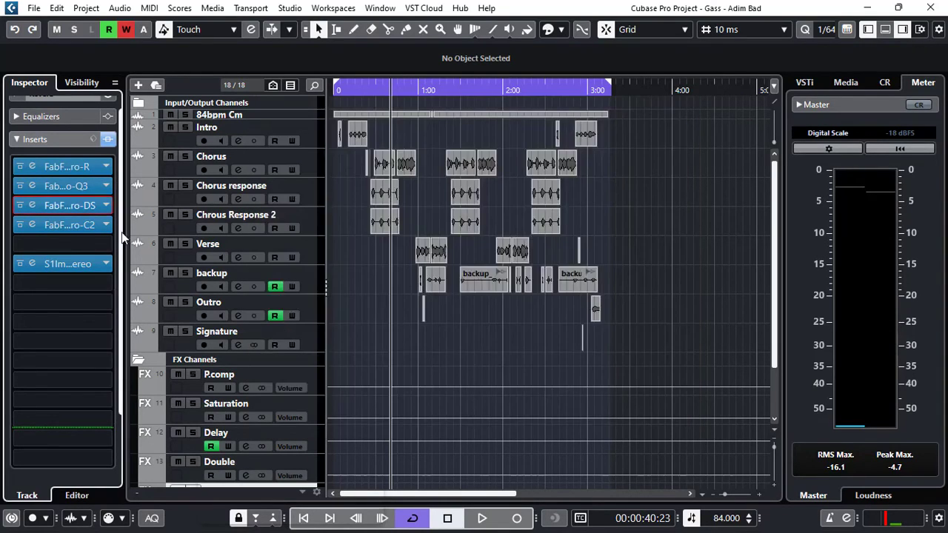
left_click(32, 226)
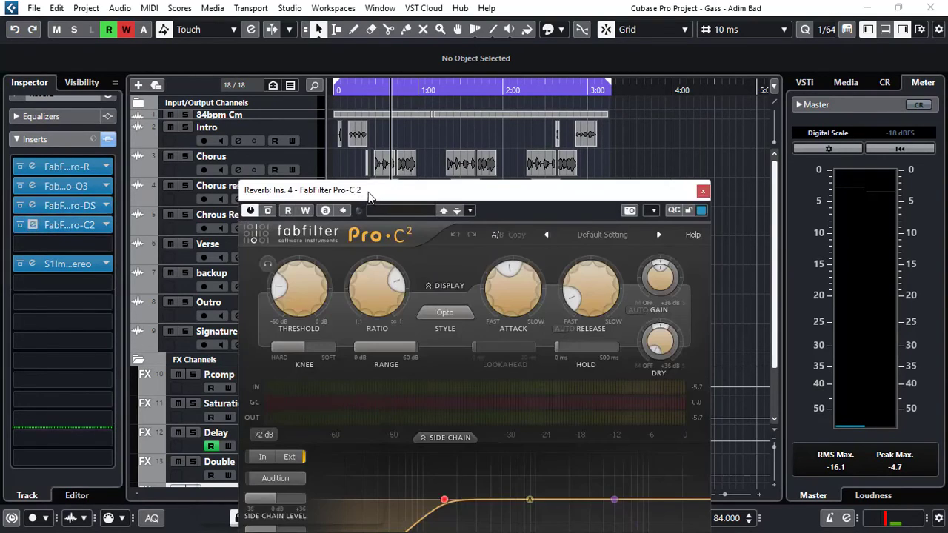
left_click_drag(371, 196, 397, 93)
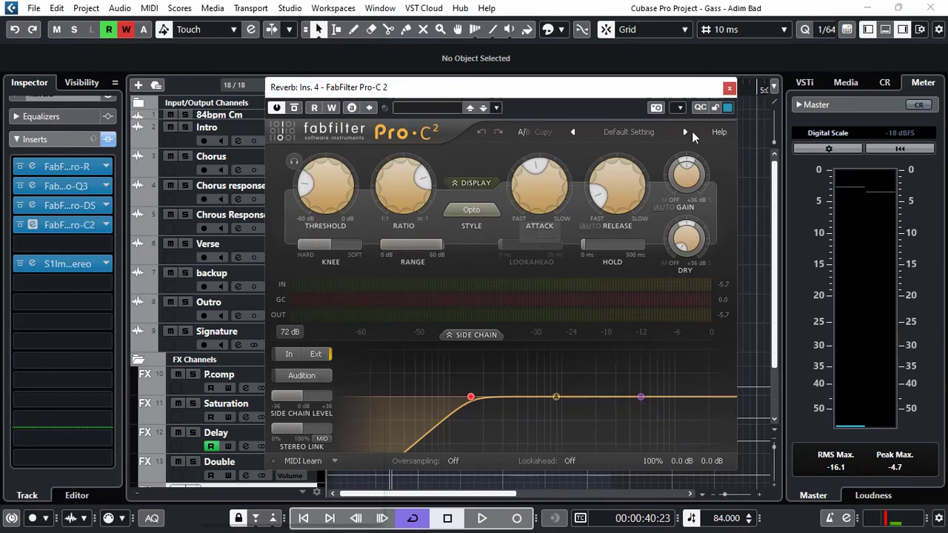
left_click(729, 89)
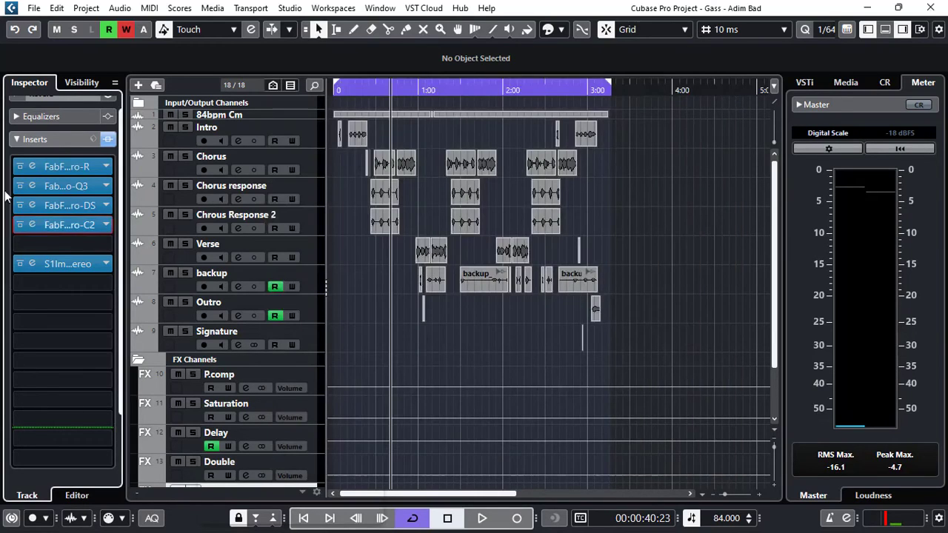
left_click(33, 265)
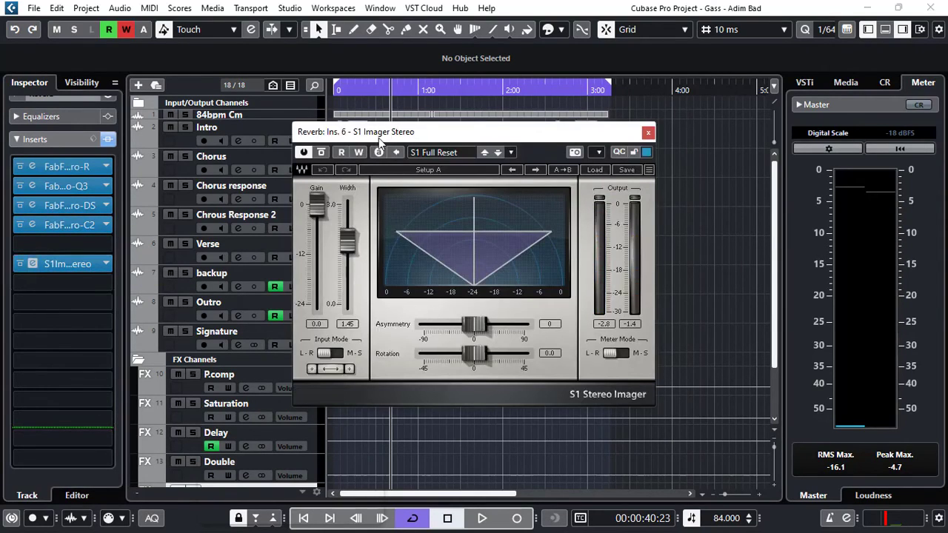
left_click(647, 135)
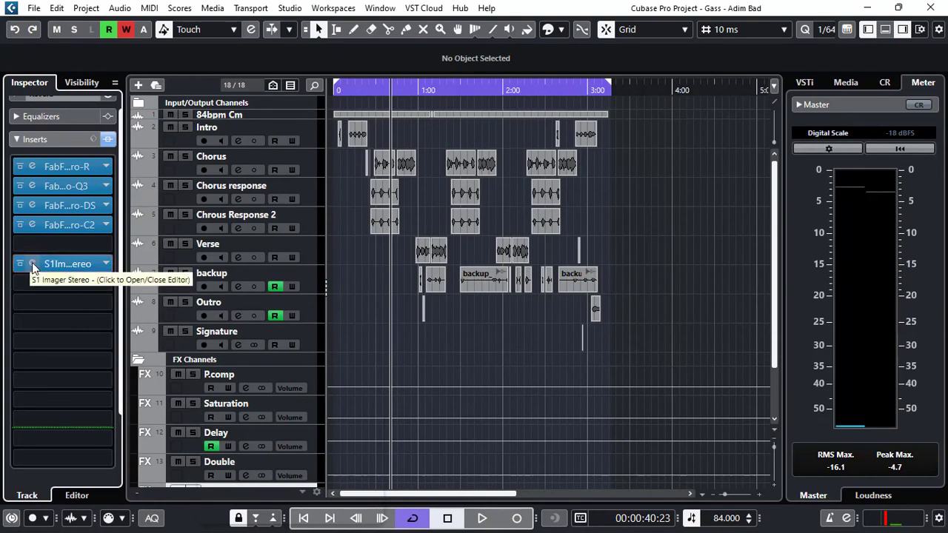
- Collapse the Reverb channel's inserts and play the first chorus from about 0:29 to hear the mix, then stop playback
left_click(373, 90)
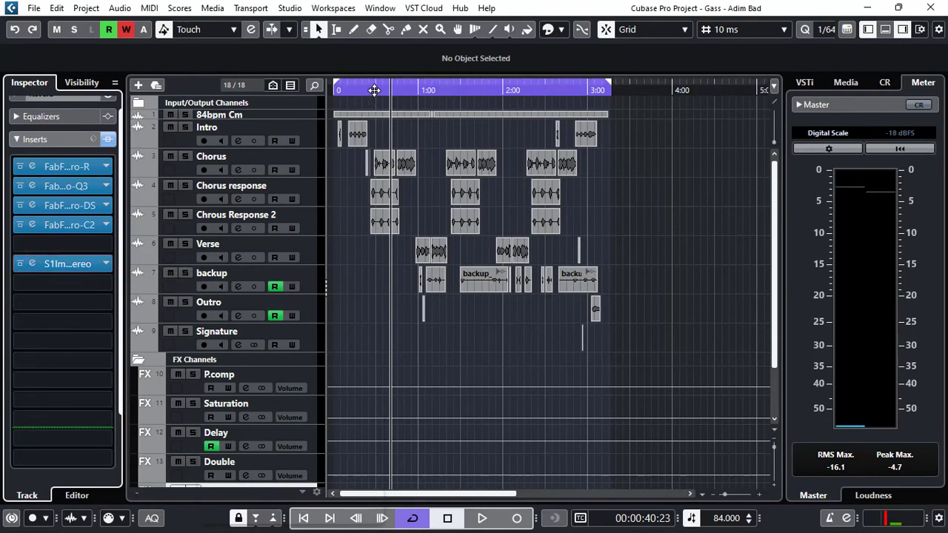
left_click(36, 139)
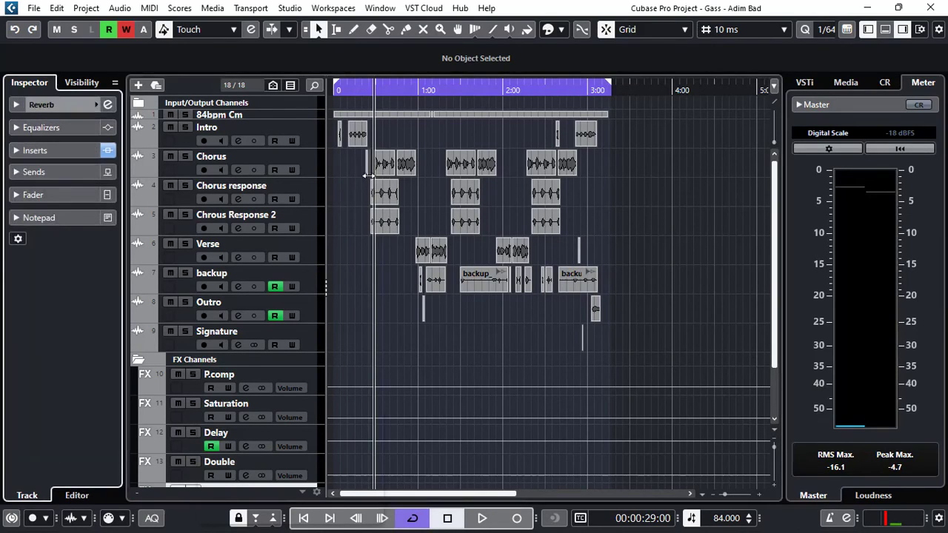
key("space")
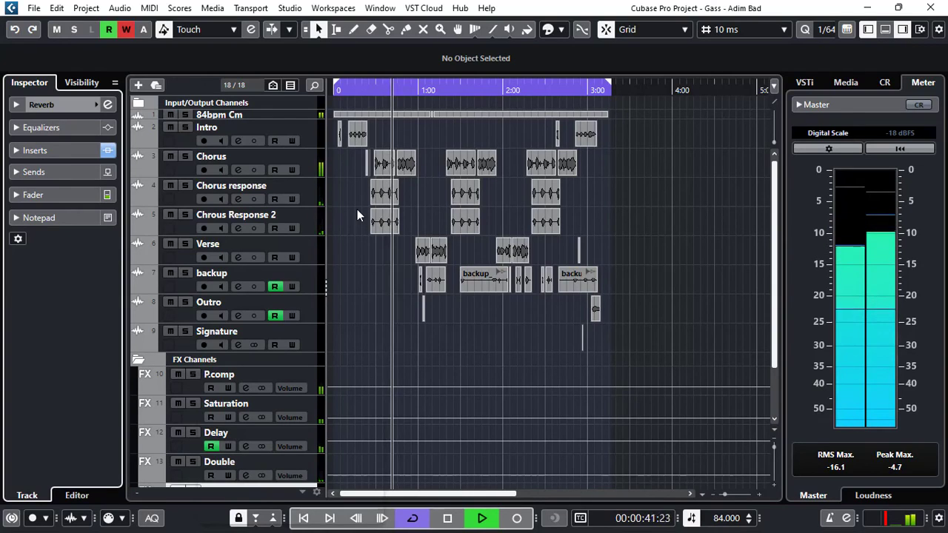
key("space")
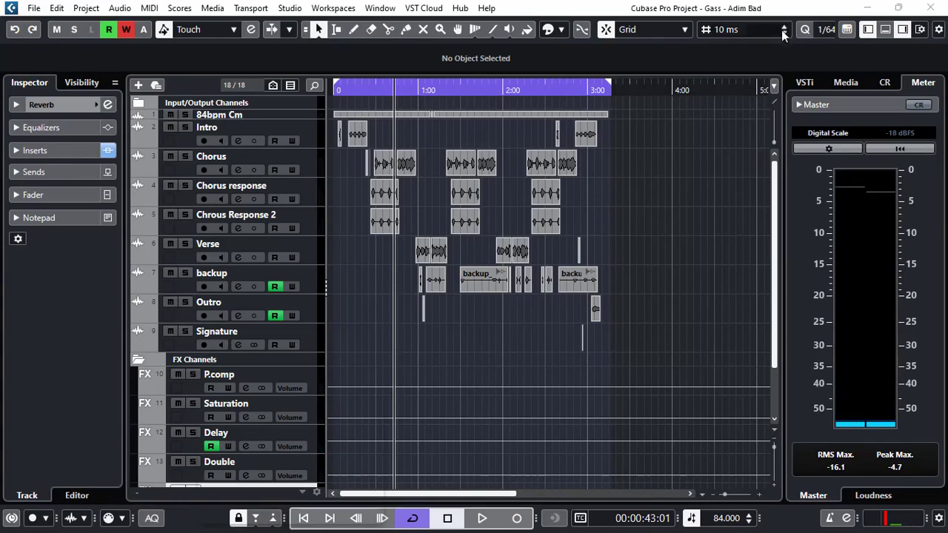
left_click(899, 8)
left_click(898, 10)
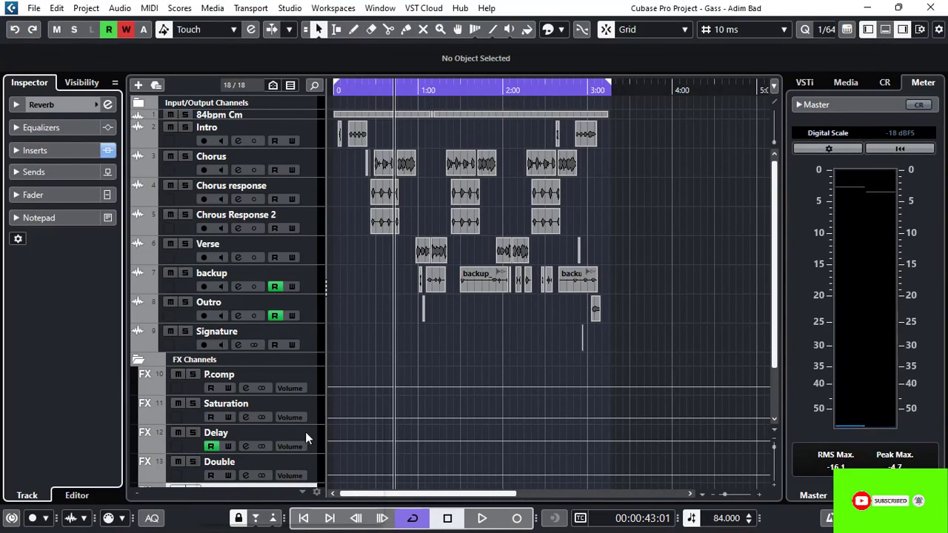
- Select the P.comp FX channel and play the project from about 0:26 through the first chorus, then stop
left_click(313, 380)
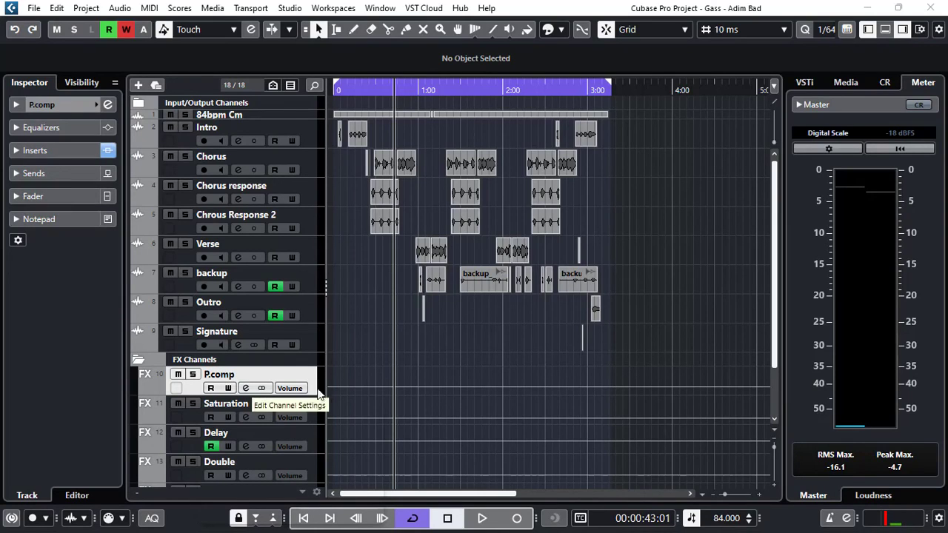
left_click(370, 91)
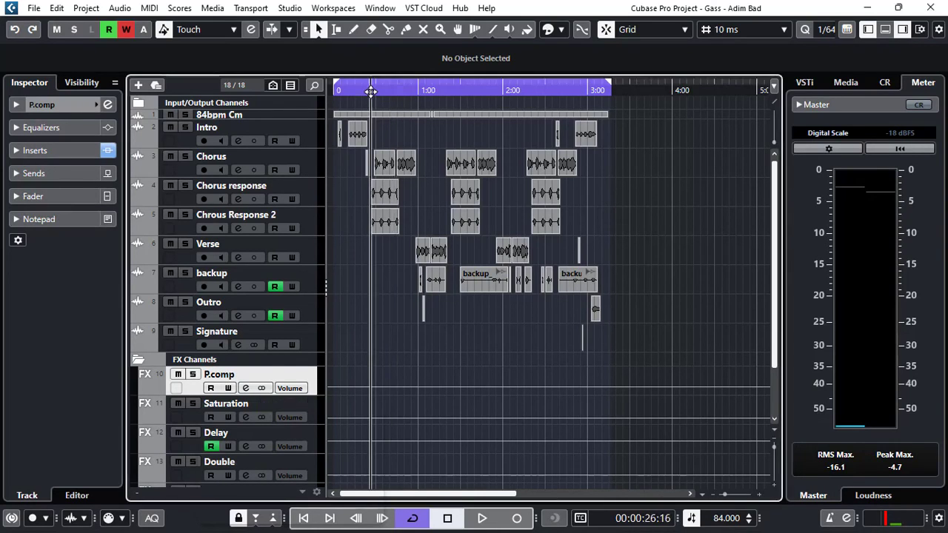
key("space")
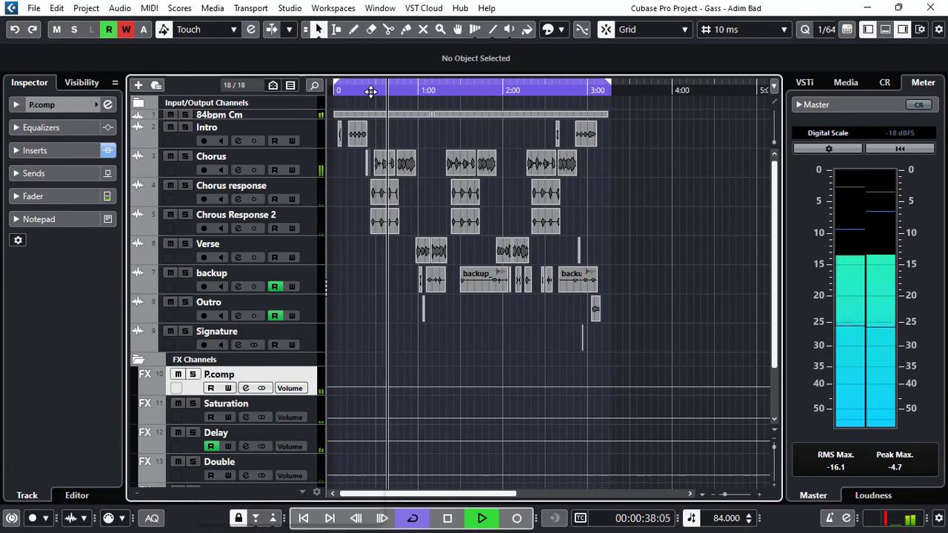
key("space")
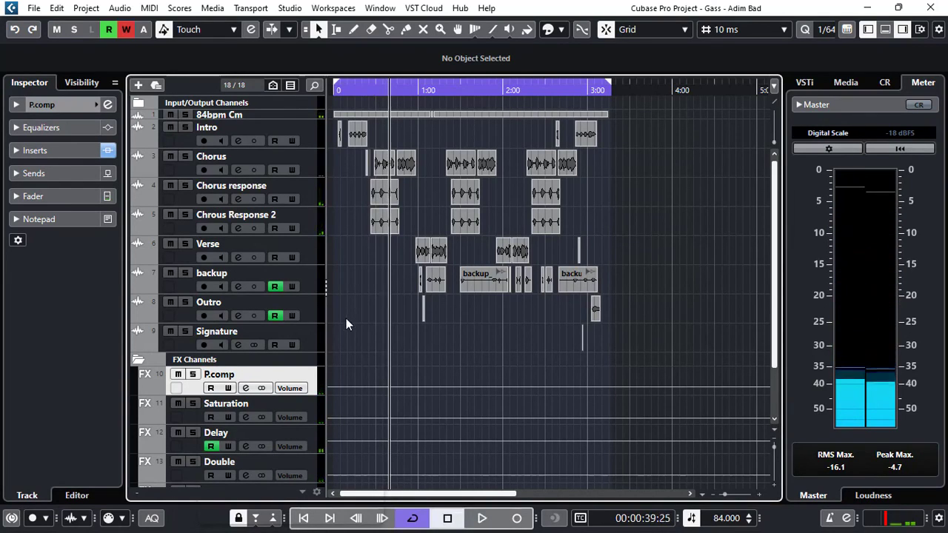
- Select the Delay FX channel and display its sends to examine the routing to Reverb
scroll(362, 328, "down", 3)
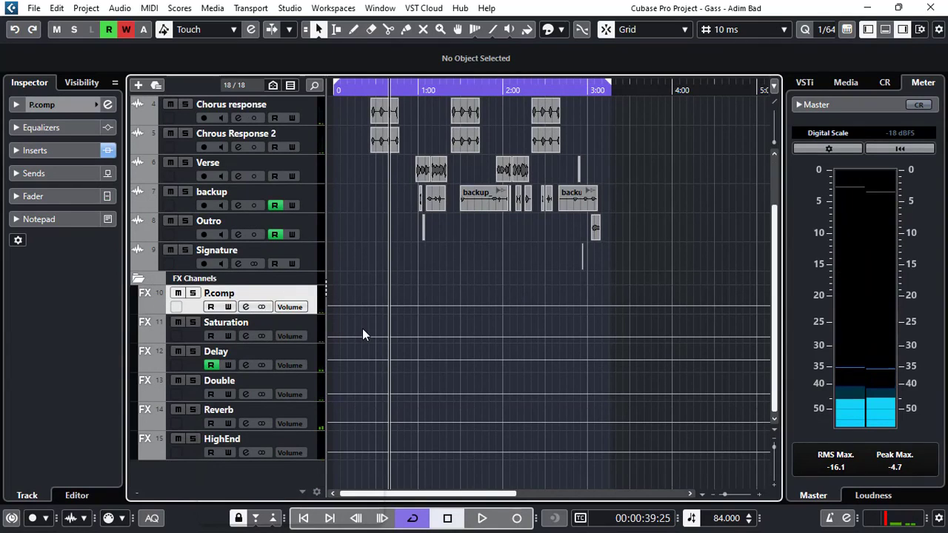
left_click(310, 357)
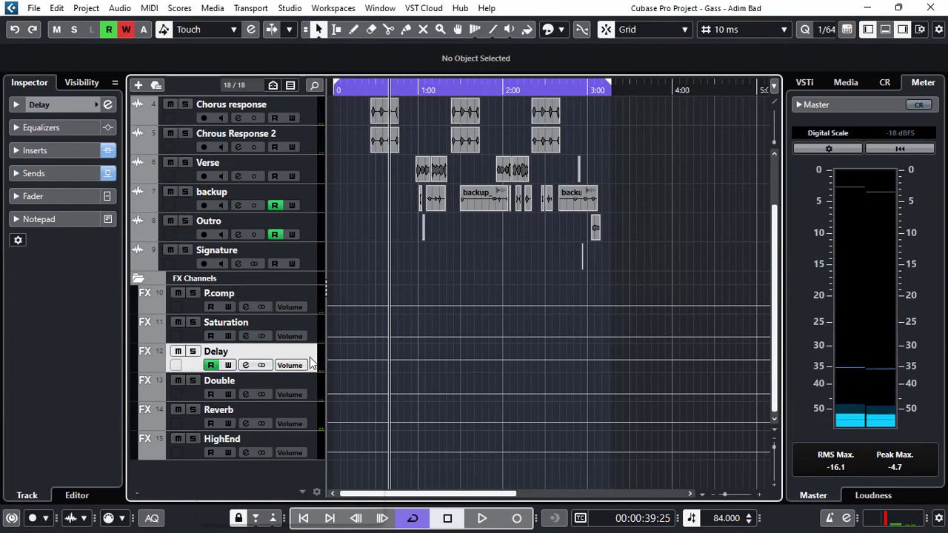
left_click(50, 177)
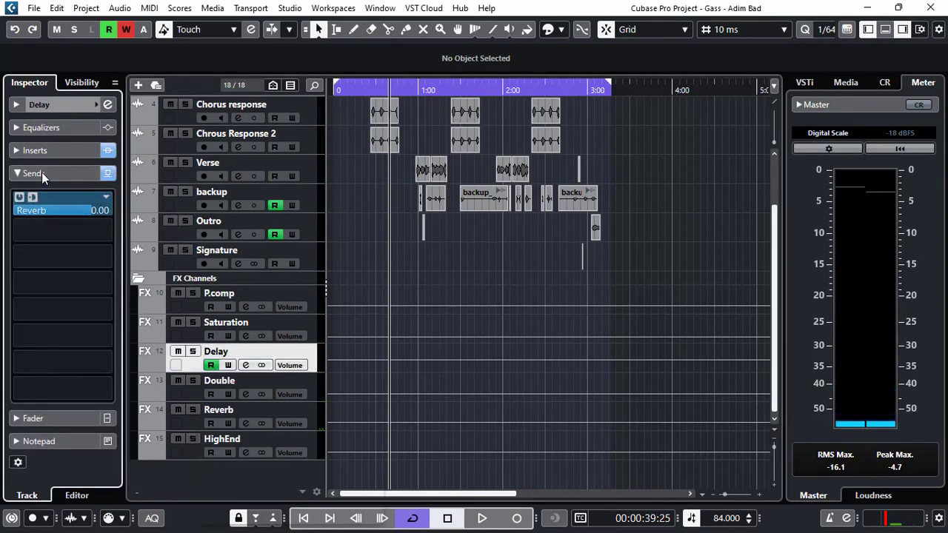
- Collapse the Delay channel's sends and play the project from about 0:57 through the verse into the second chorus, then stop playback
left_click(41, 172)
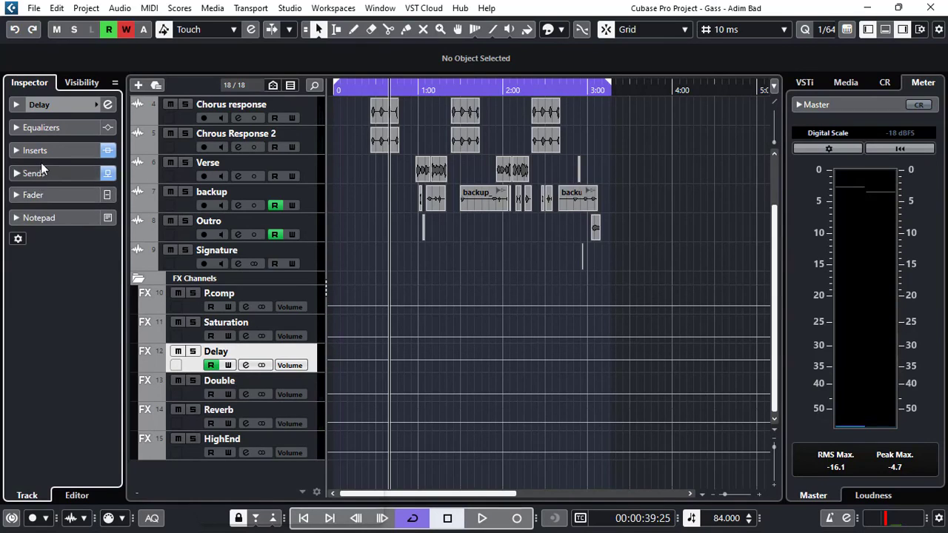
scroll(360, 217, "up", 3)
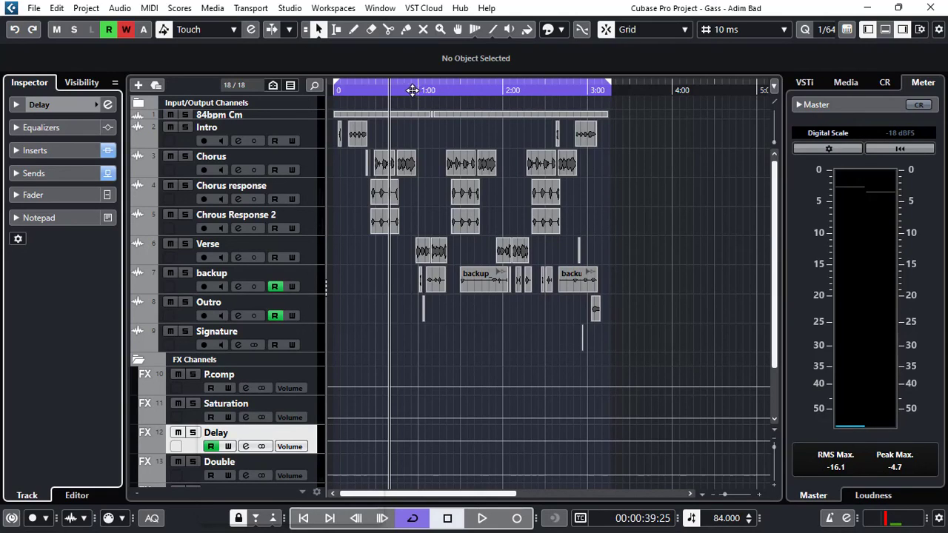
left_click(412, 90)
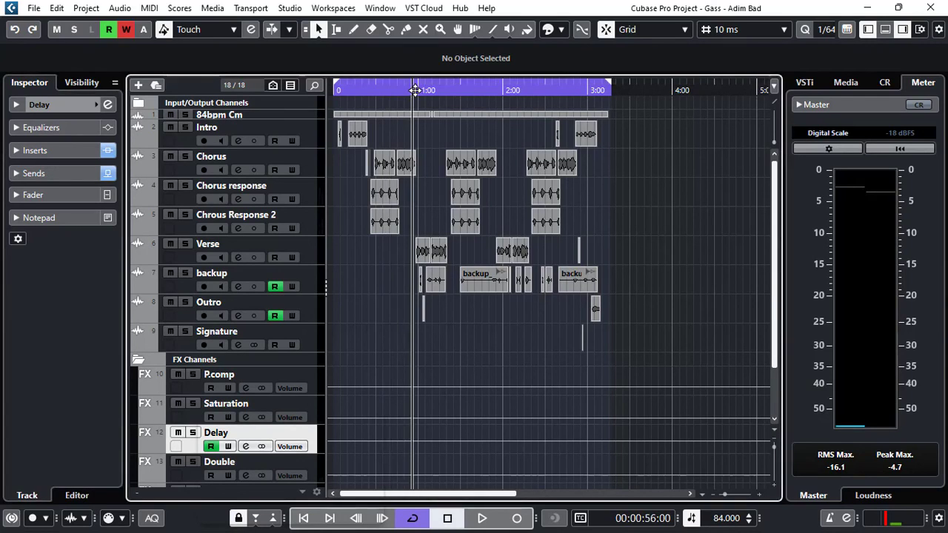
left_click(416, 89)
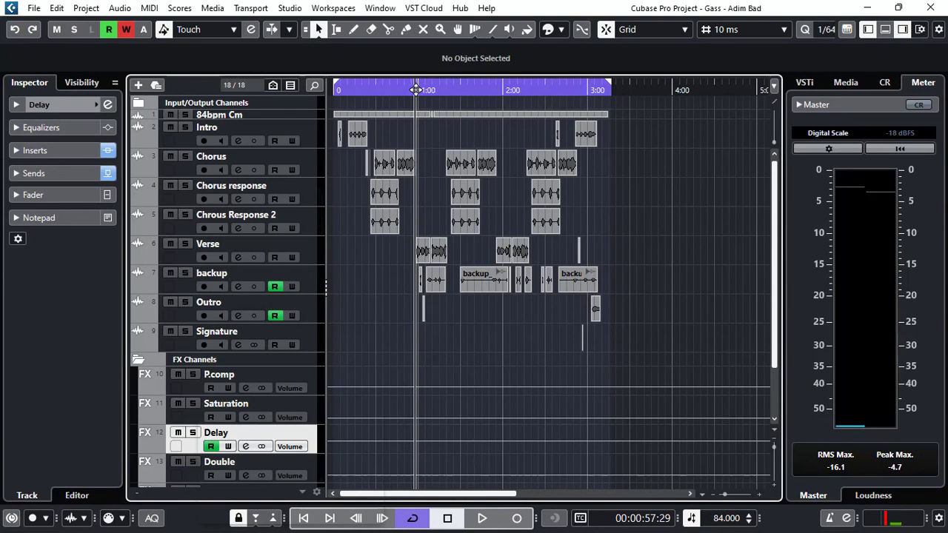
key("space")
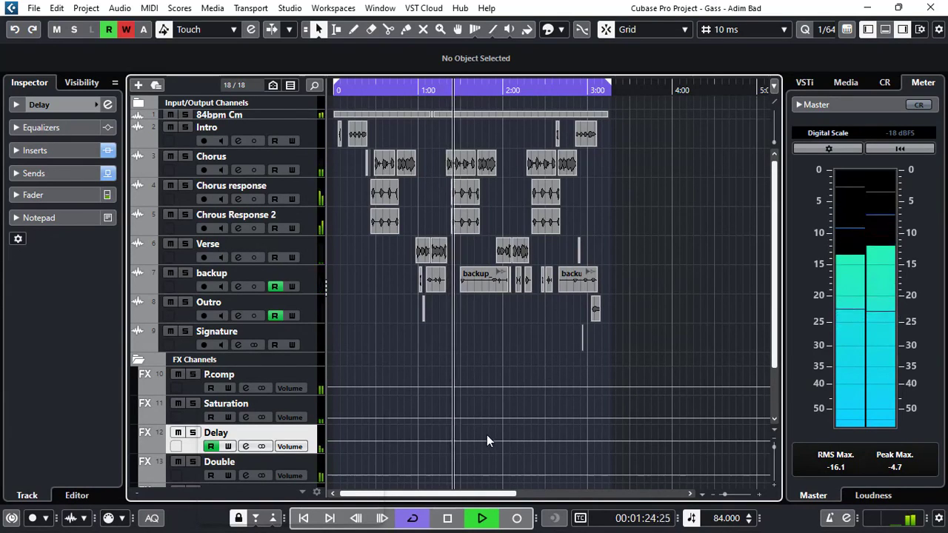
key("space")
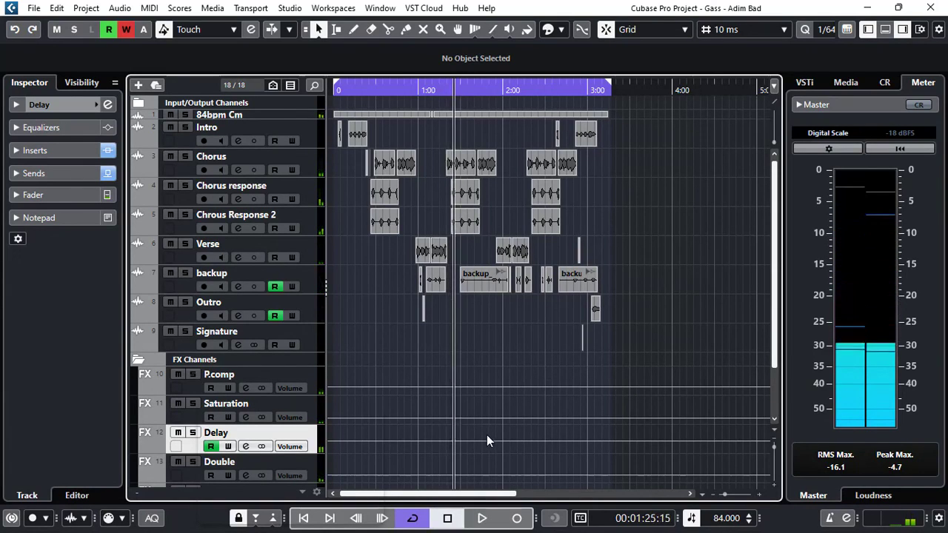